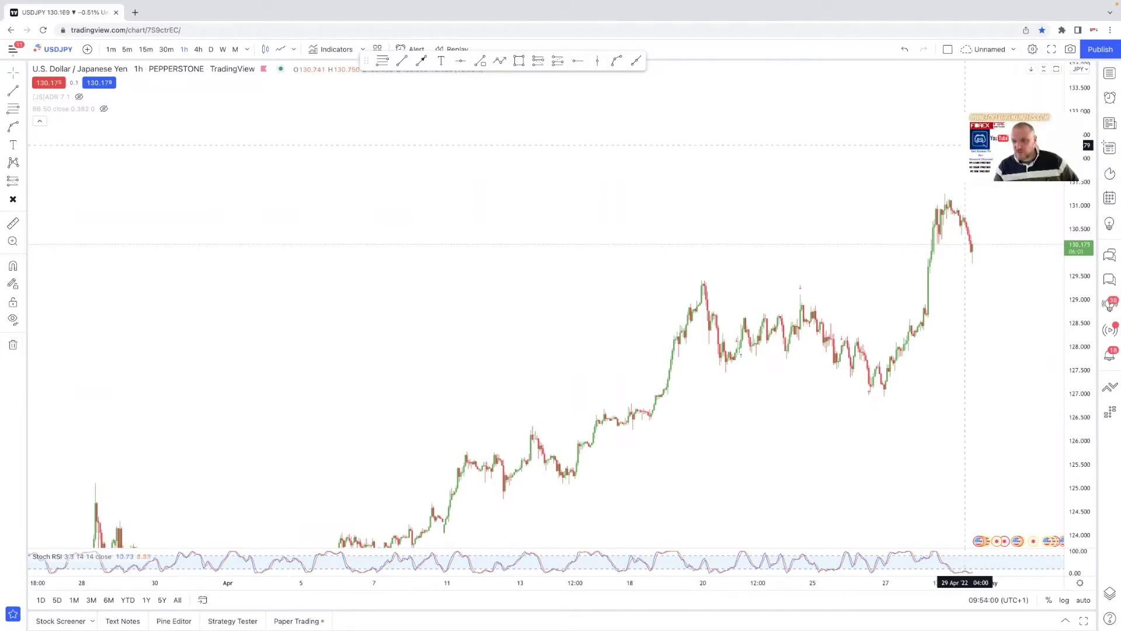
Pan the hourly chart to the latest bars and shrink the Stoch RSI pane
scroll(934, 351, "right", 3)
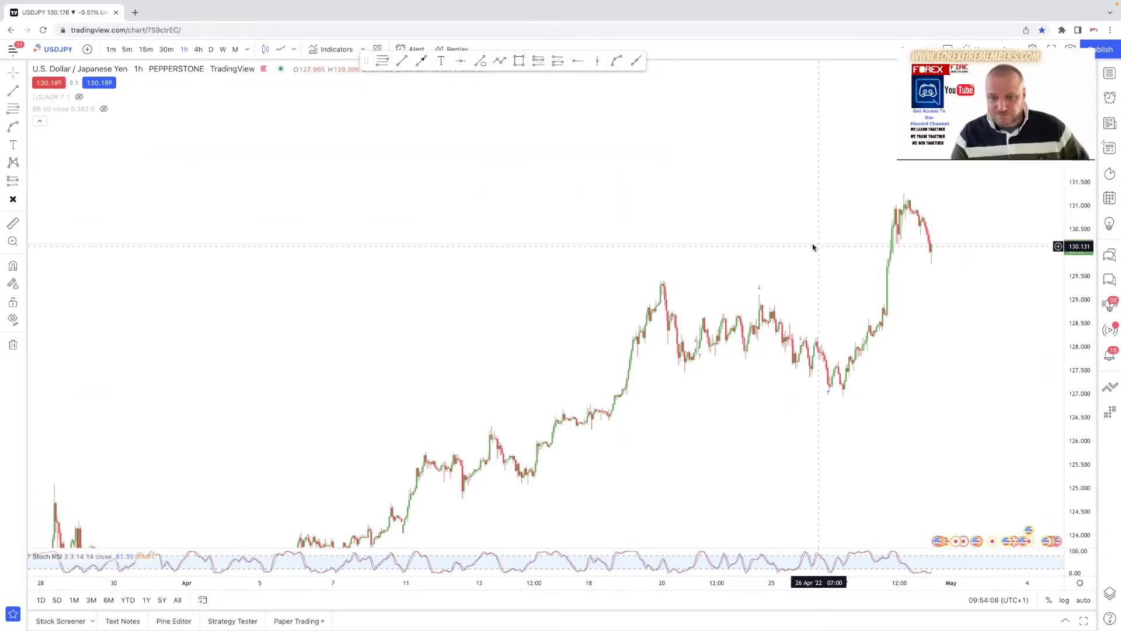
scroll(769, 210, "up", 2)
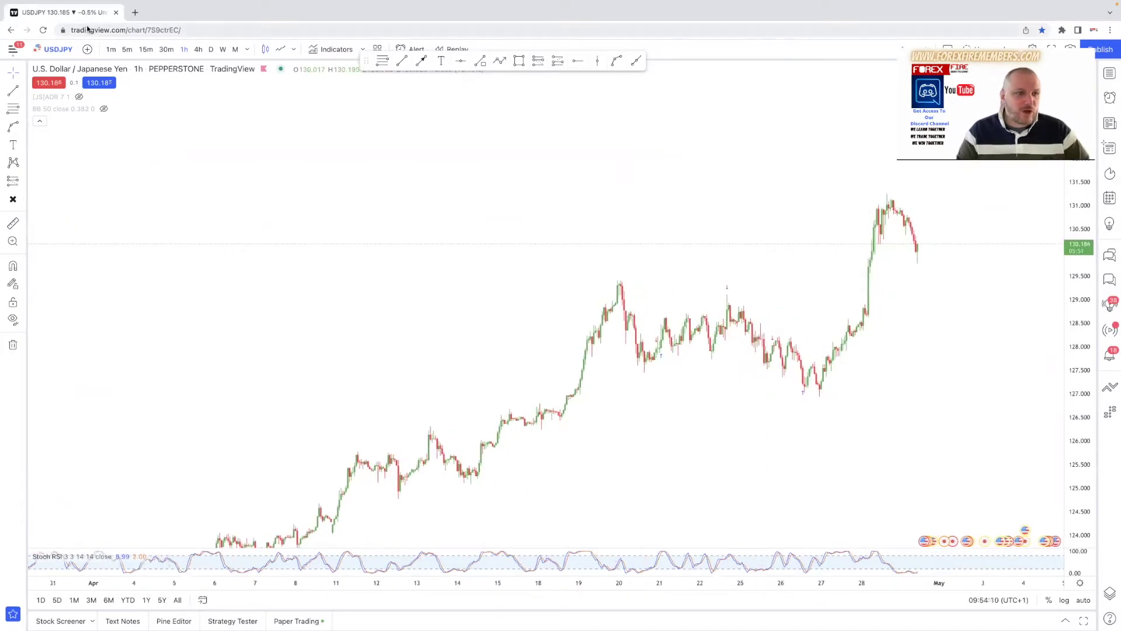
left_click_drag(523, 226, 345, 233)
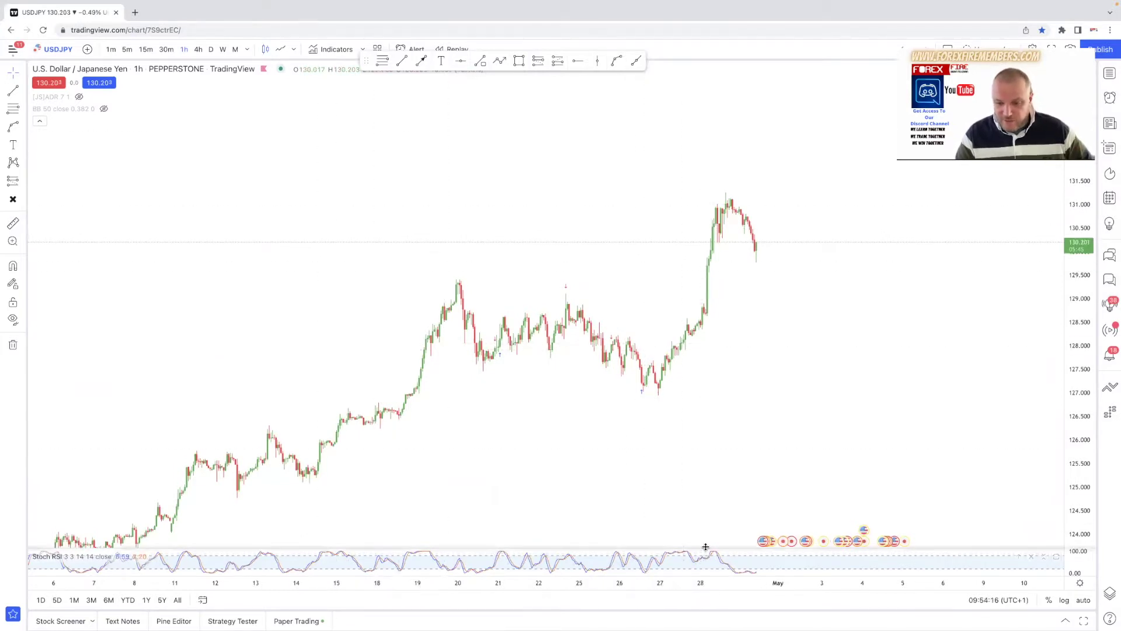
left_click_drag(705, 549, 704, 577)
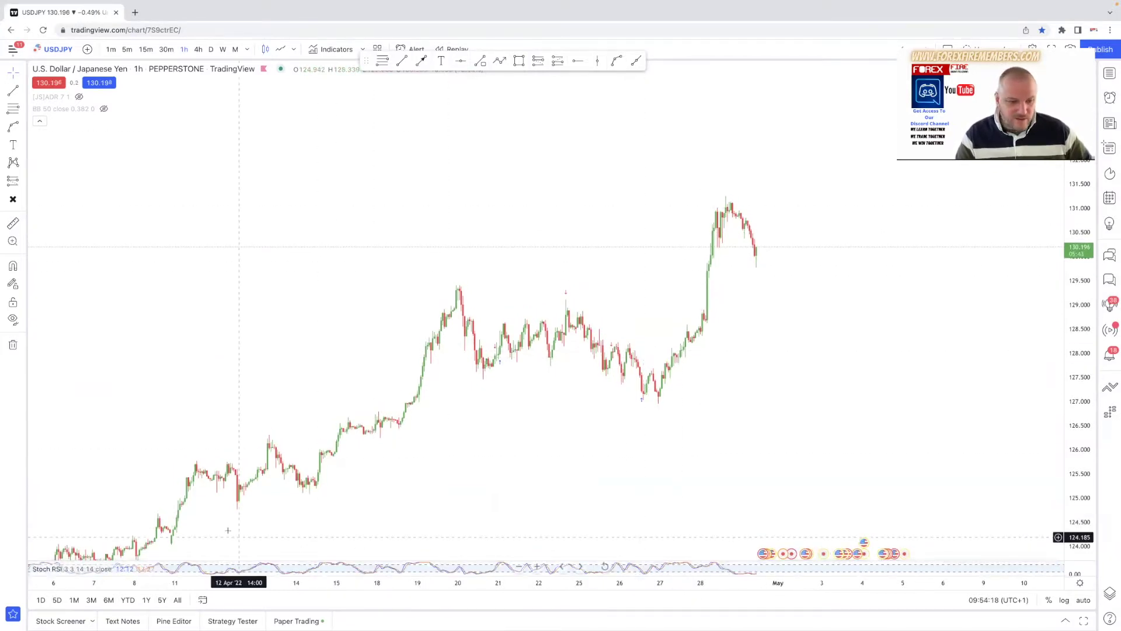
Zoom the recent hourly bars and switch the chart to 5-minute candles
mouse_move(129, 569)
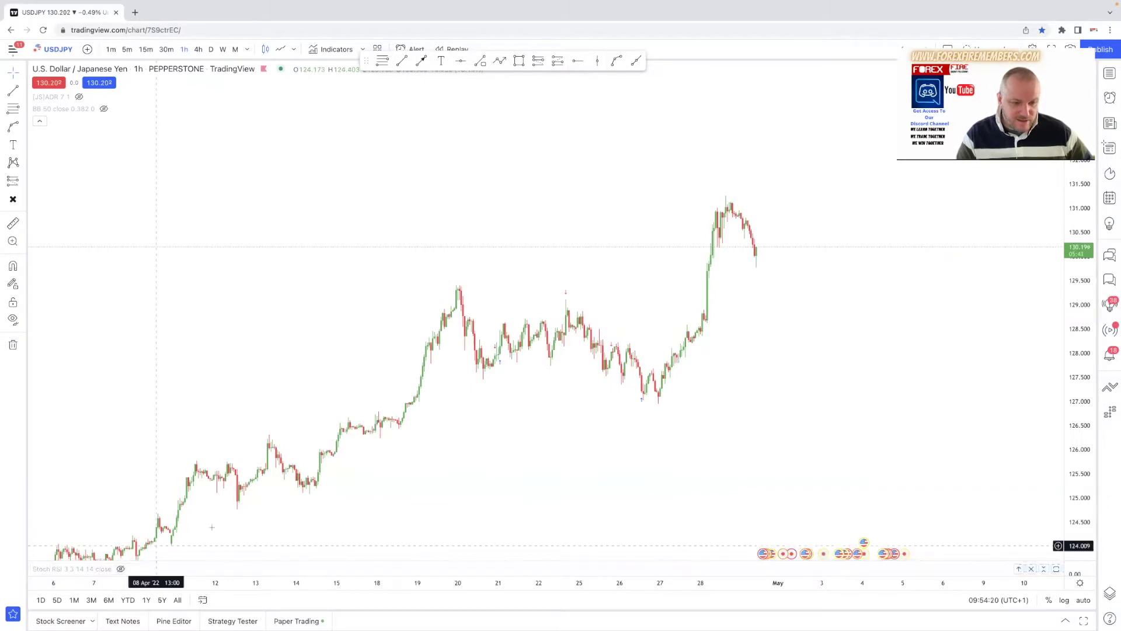
scroll(594, 377, "up", 2)
scroll(596, 372, "up", 1)
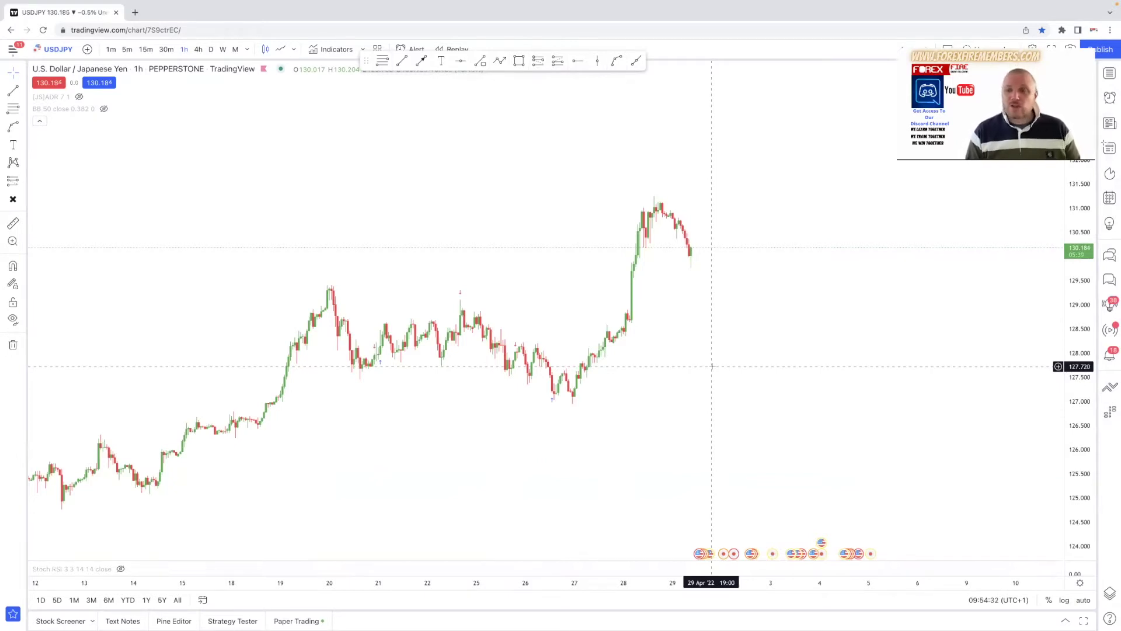
left_click(128, 49)
Change the USDJPY chart timeframe from 5 minutes to 1 month (M)
scroll(460, 264, "down", 5)
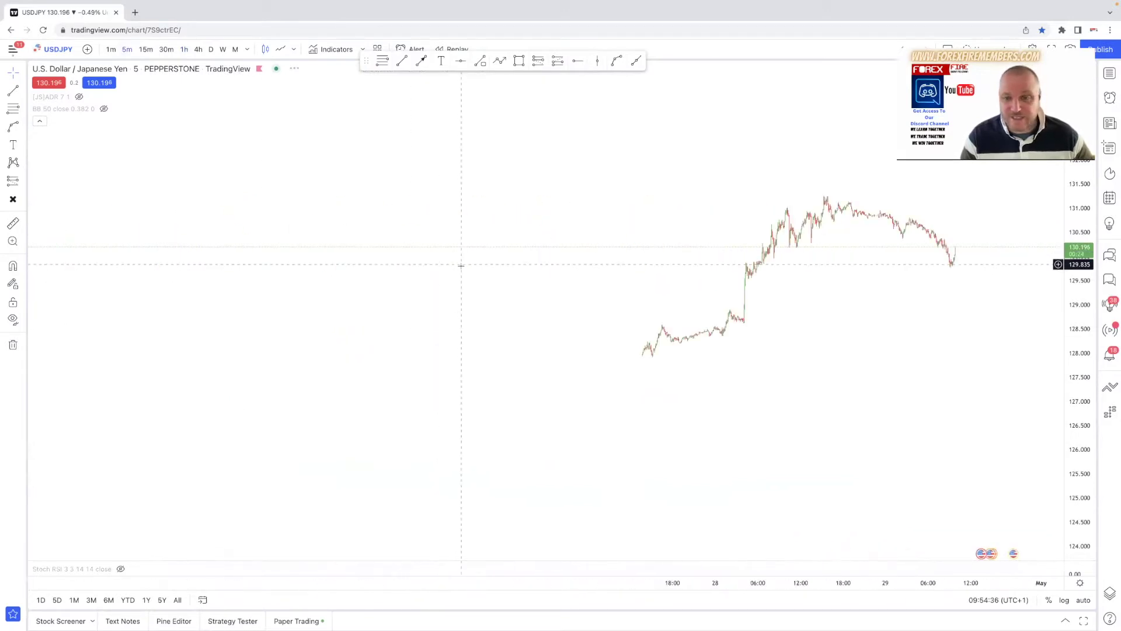
scroll(458, 267, "up", 1)
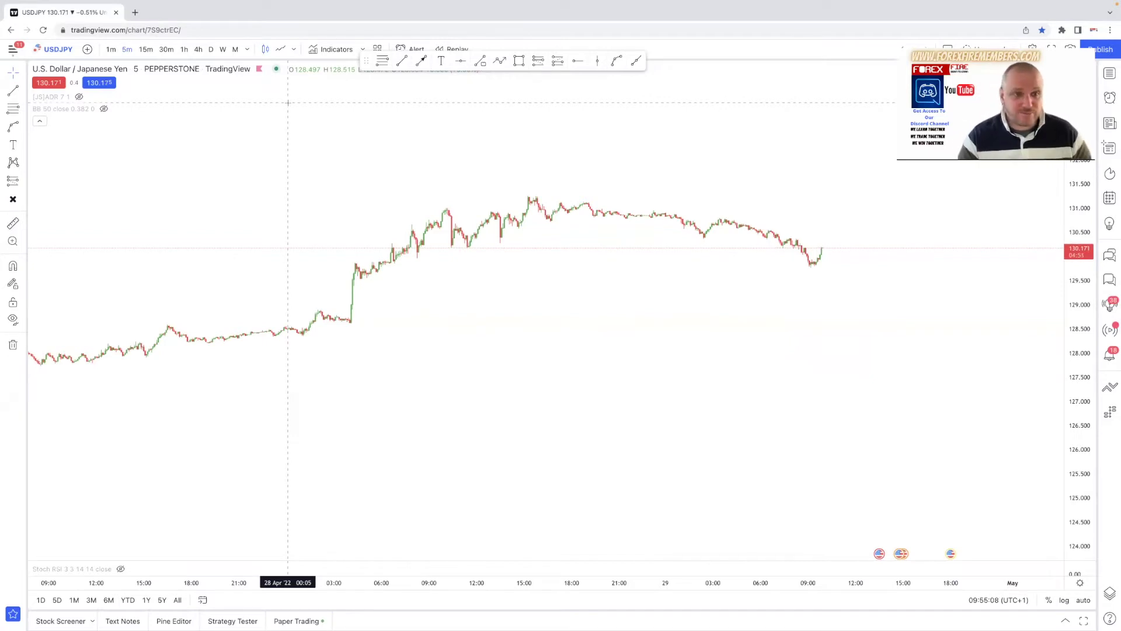
left_click(236, 49)
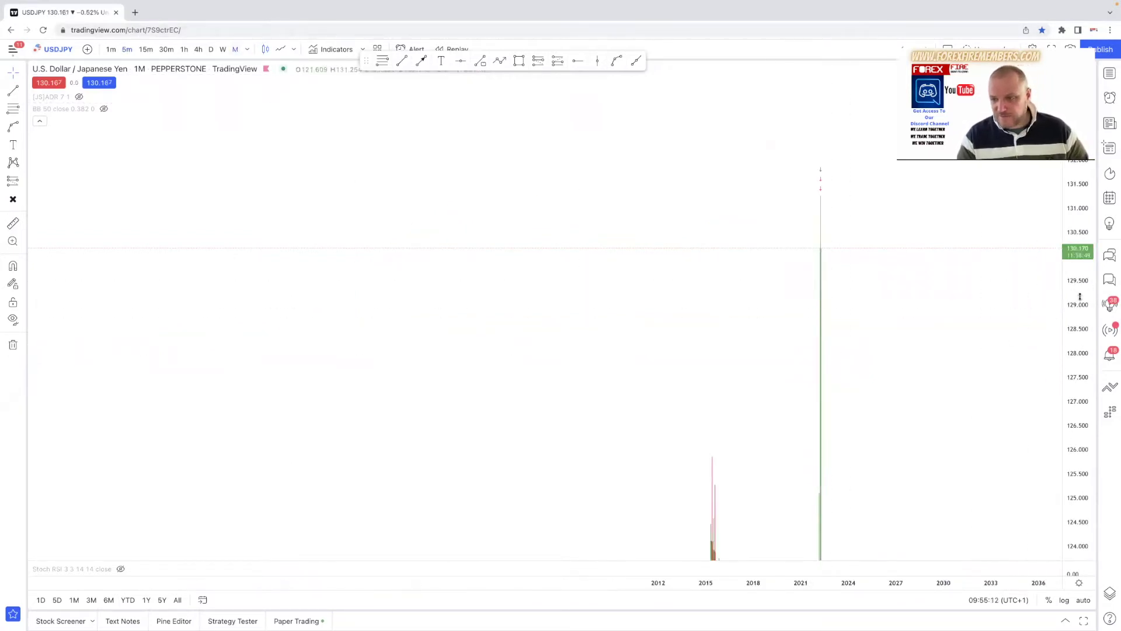
Fit the price scale to all monthly bars and display the chart as a line
scroll(898, 376, "up", 5)
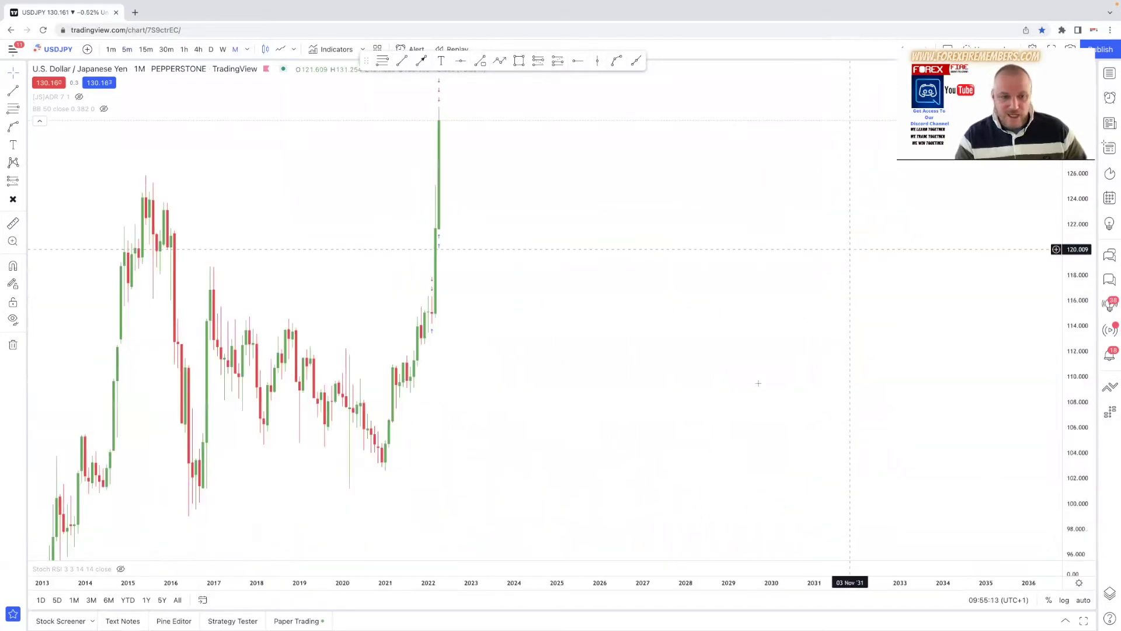
double_click(1077, 270)
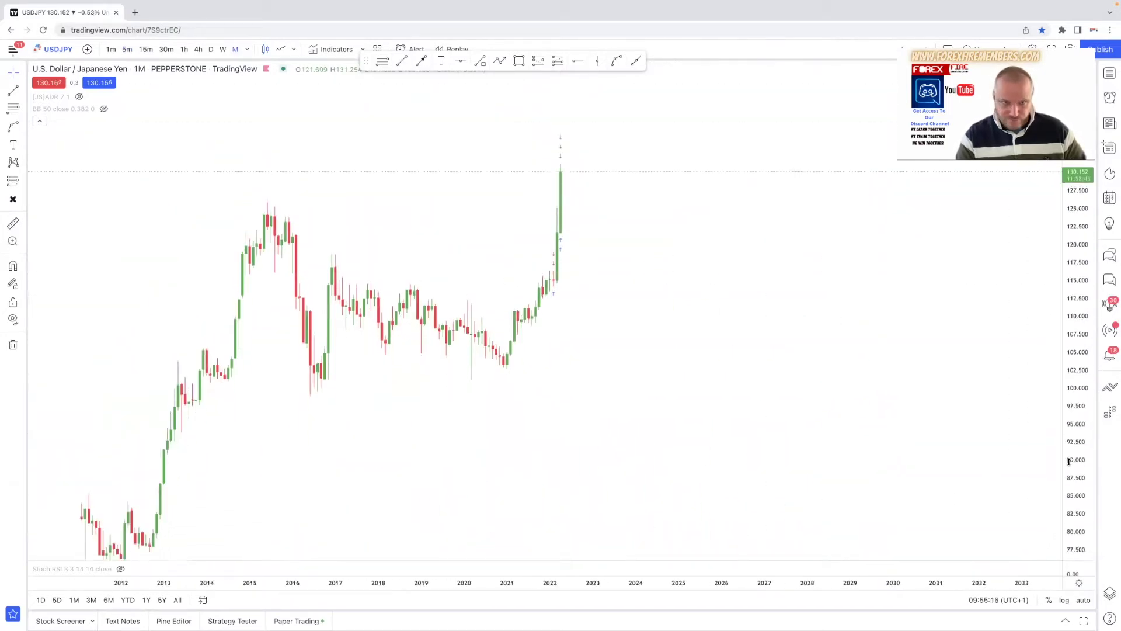
left_click(281, 49)
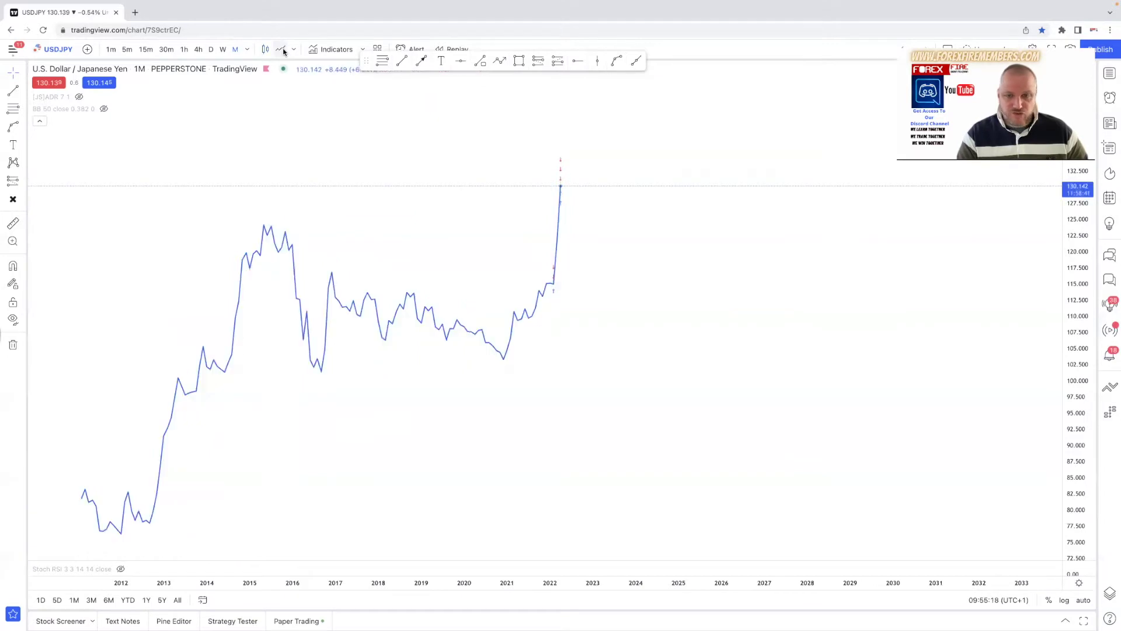
left_click_drag(569, 366, 538, 369)
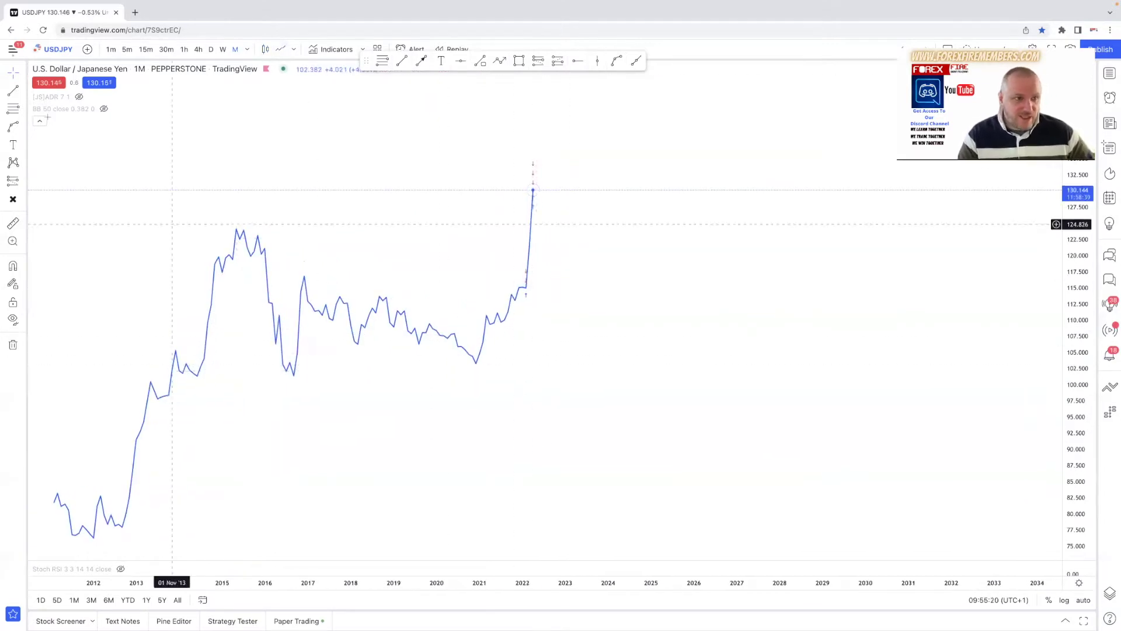
Draw a vertical line and settle it on 01 Mar '21
left_click(23, 91)
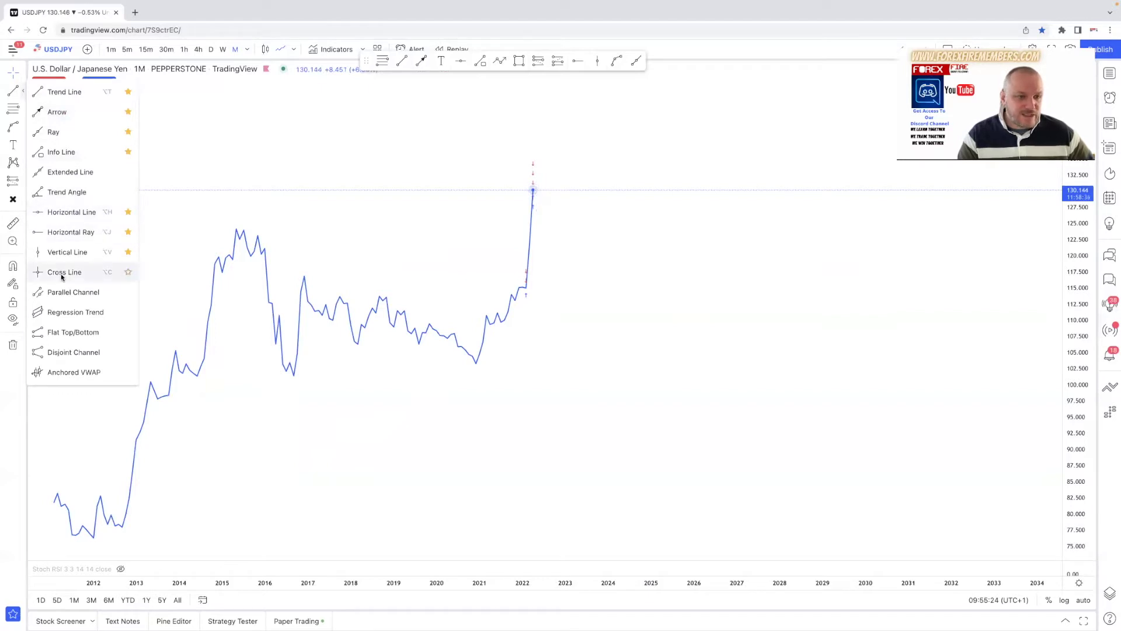
left_click(67, 252)
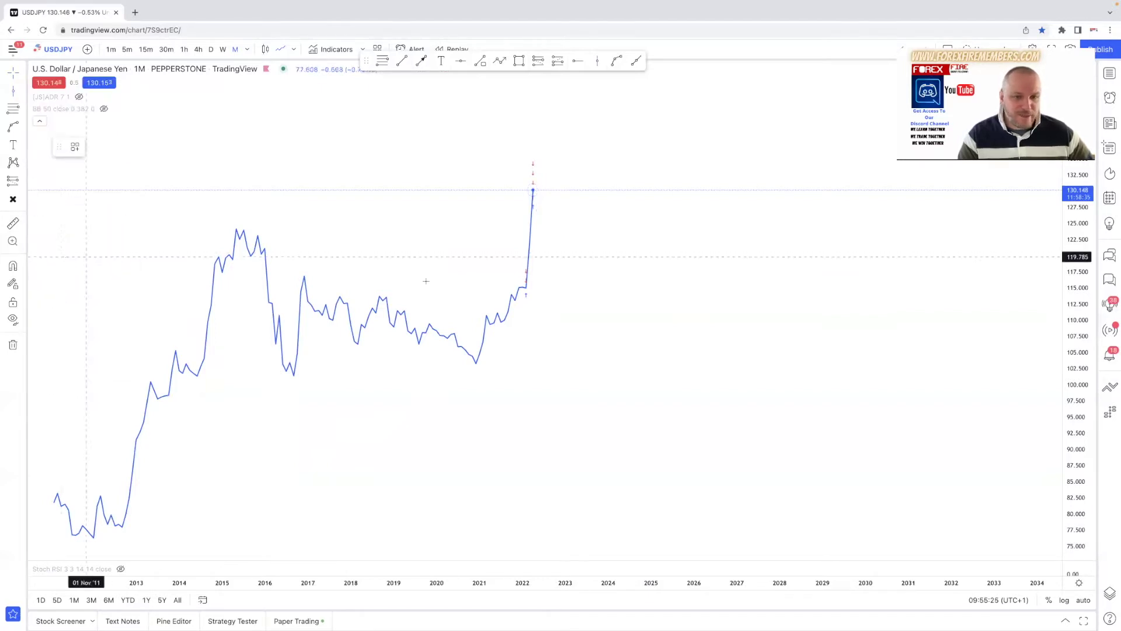
left_click(529, 251)
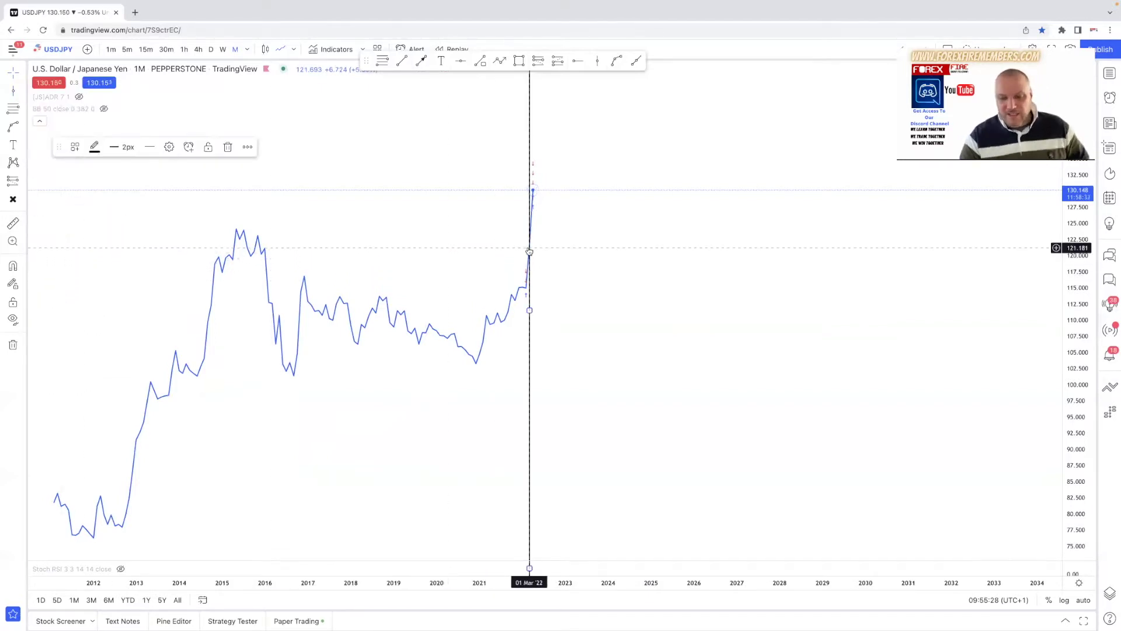
left_click_drag(529, 310, 518, 311)
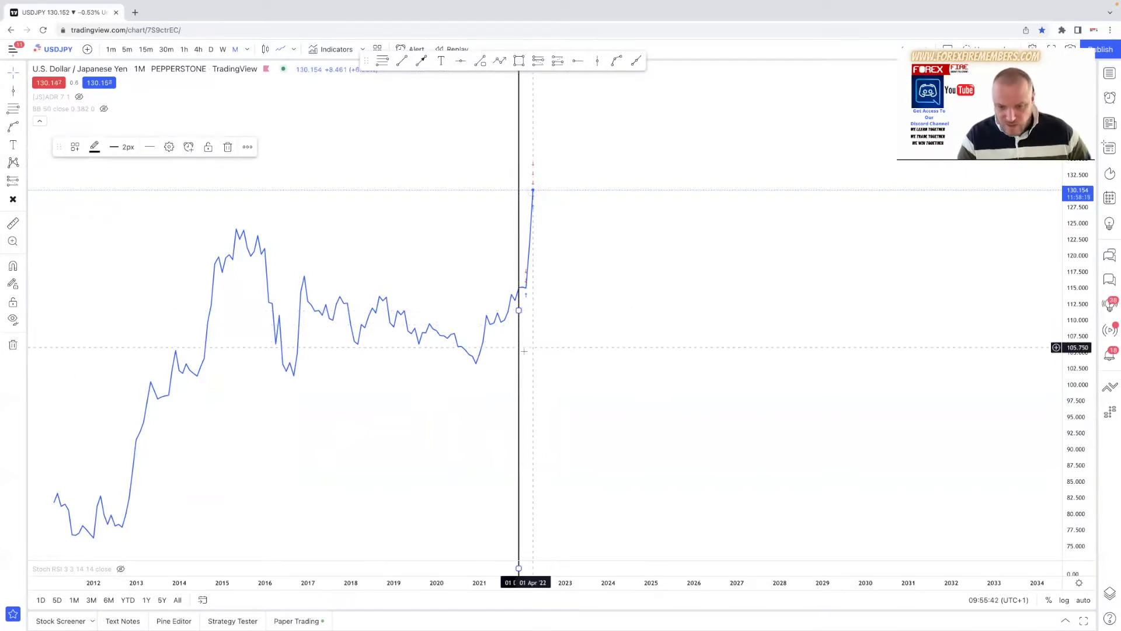
left_click_drag(520, 311, 493, 313)
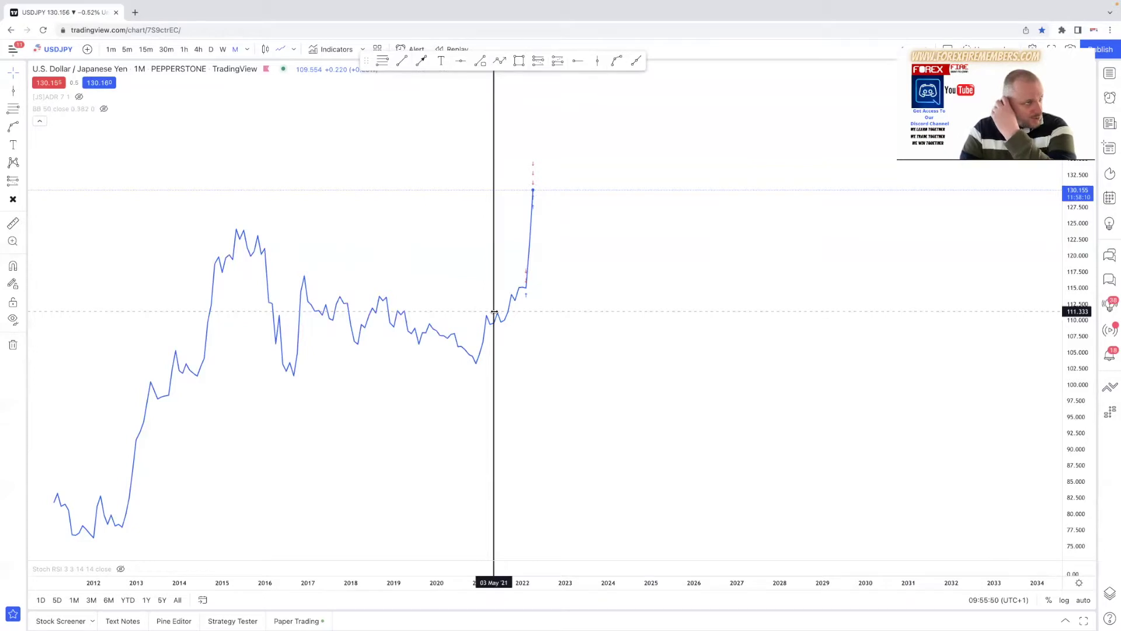
mouse_move(495, 313)
left_mouse_down()
mouse_move(535, 310)
mouse_move(492, 309)
left_mouse_up()
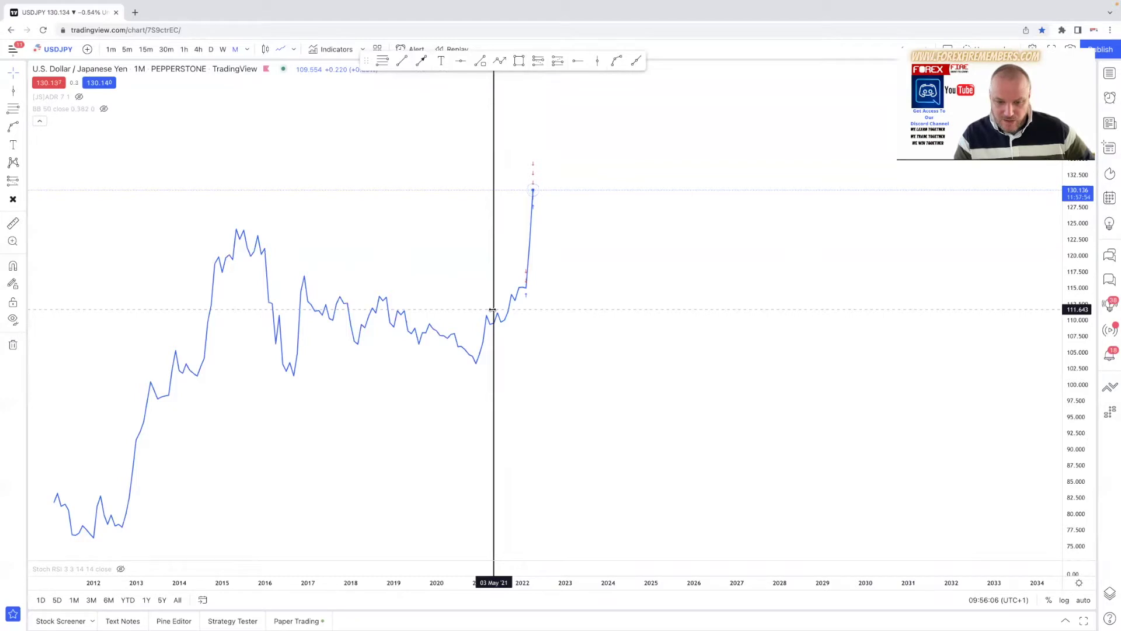
left_click_drag(491, 309, 486, 309)
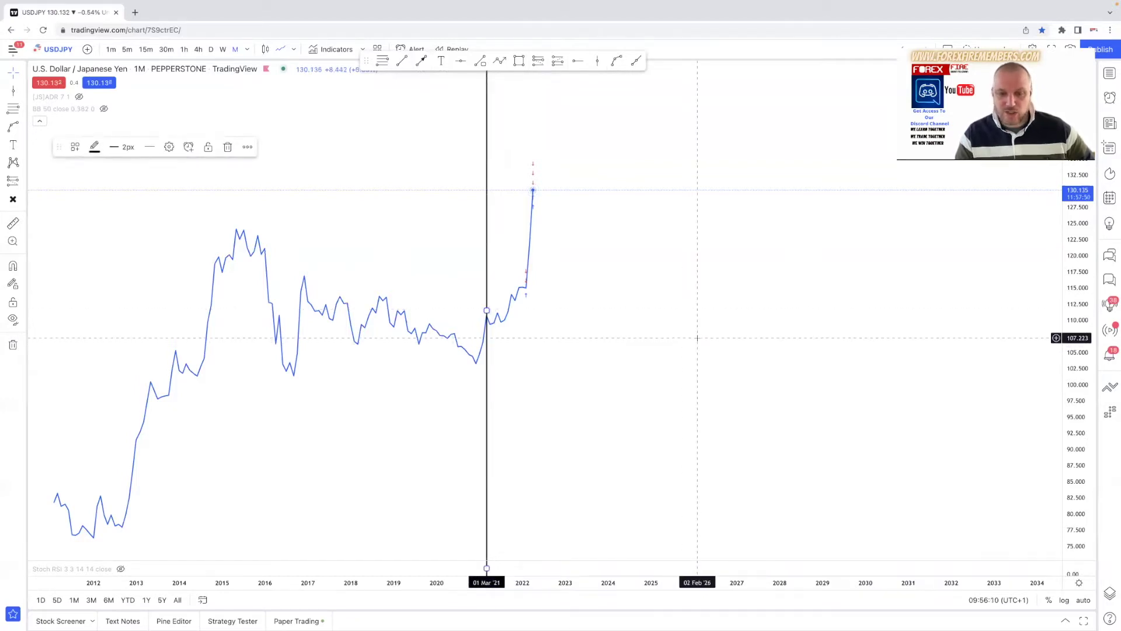
Zoom around the rally and pick the Horizontal Line tool
scroll(680, 312, "up", 5)
scroll(668, 313, "right", 5)
scroll(636, 330, "left", 6)
scroll(765, 322, "down", 2)
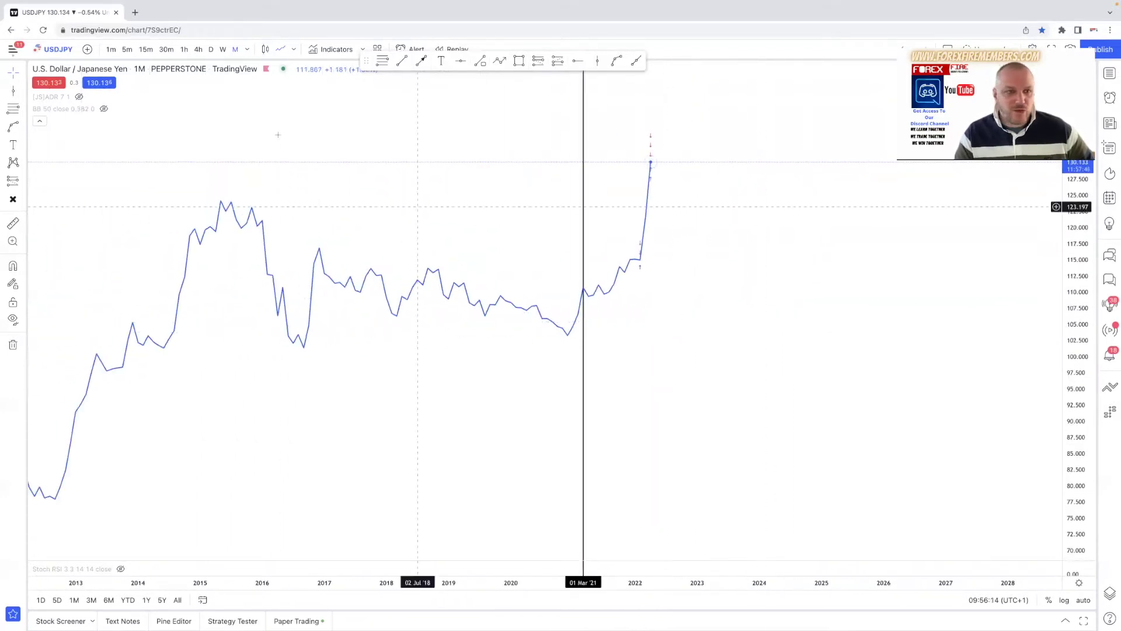
left_click(461, 61)
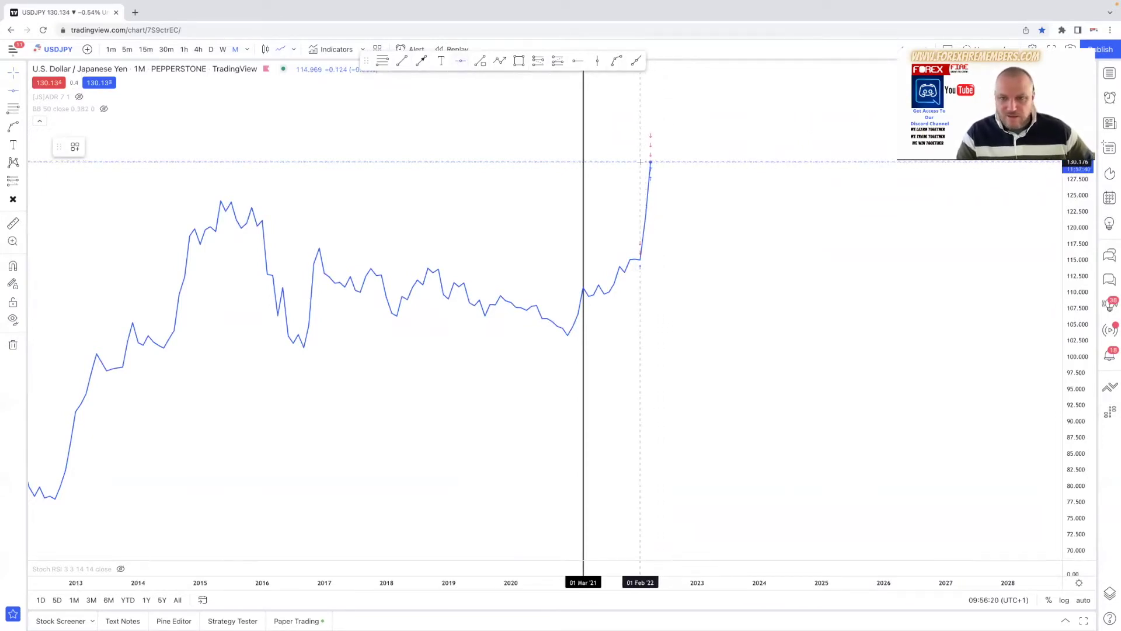
scroll(640, 162, "down", 5)
scroll(671, 163, "up", 3)
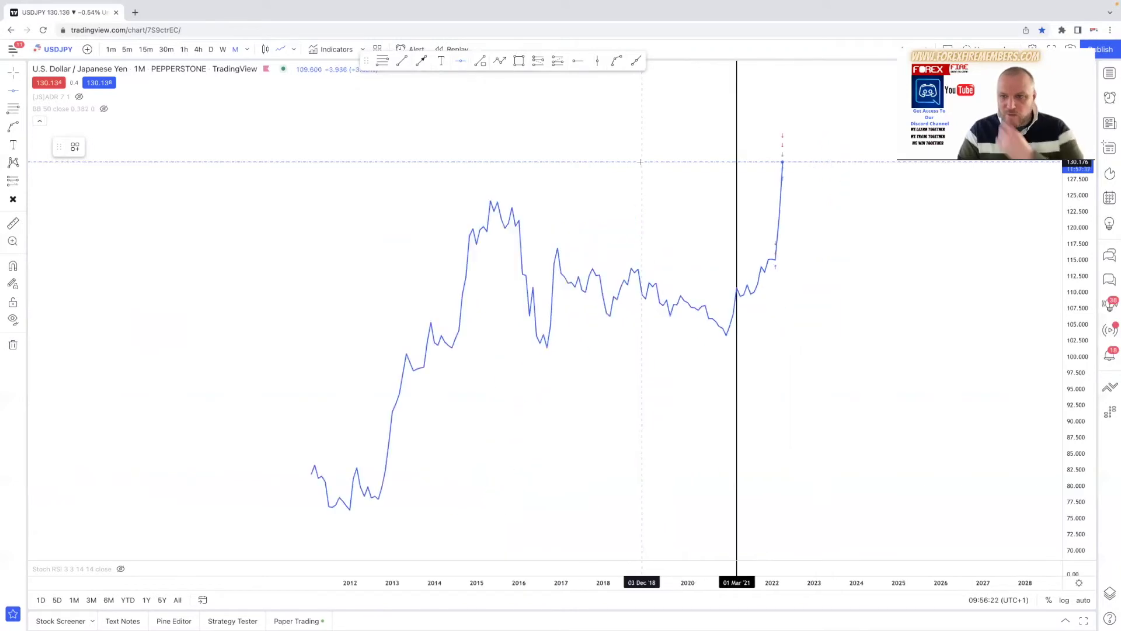
scroll(672, 162, "down", 1)
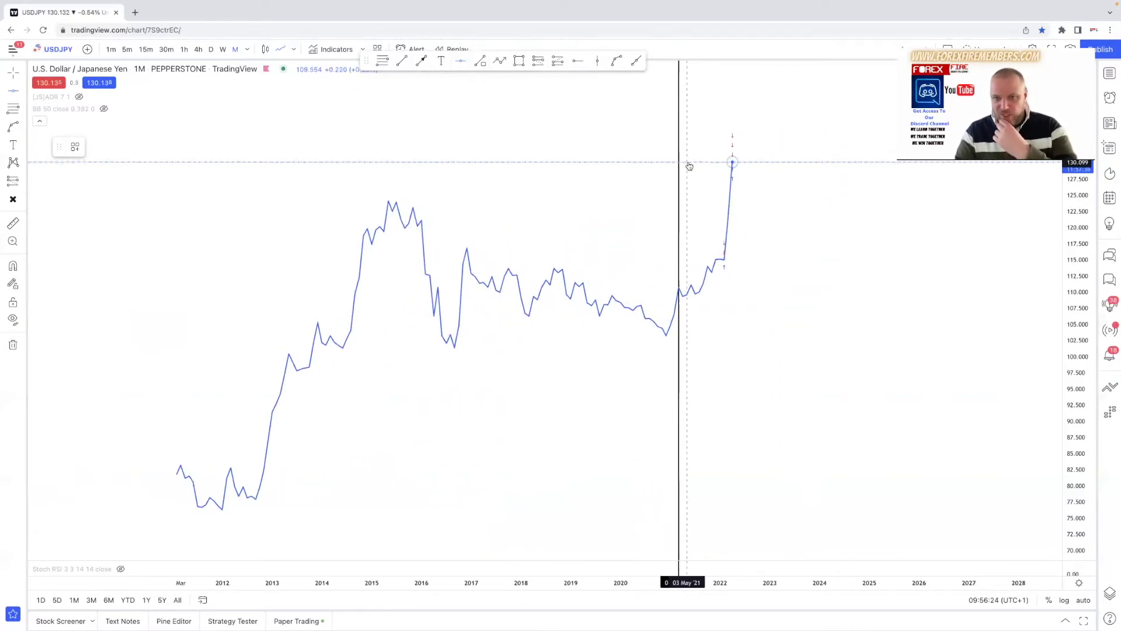
Add a solid red horizontal level and move it down to 114.978
left_click(689, 167)
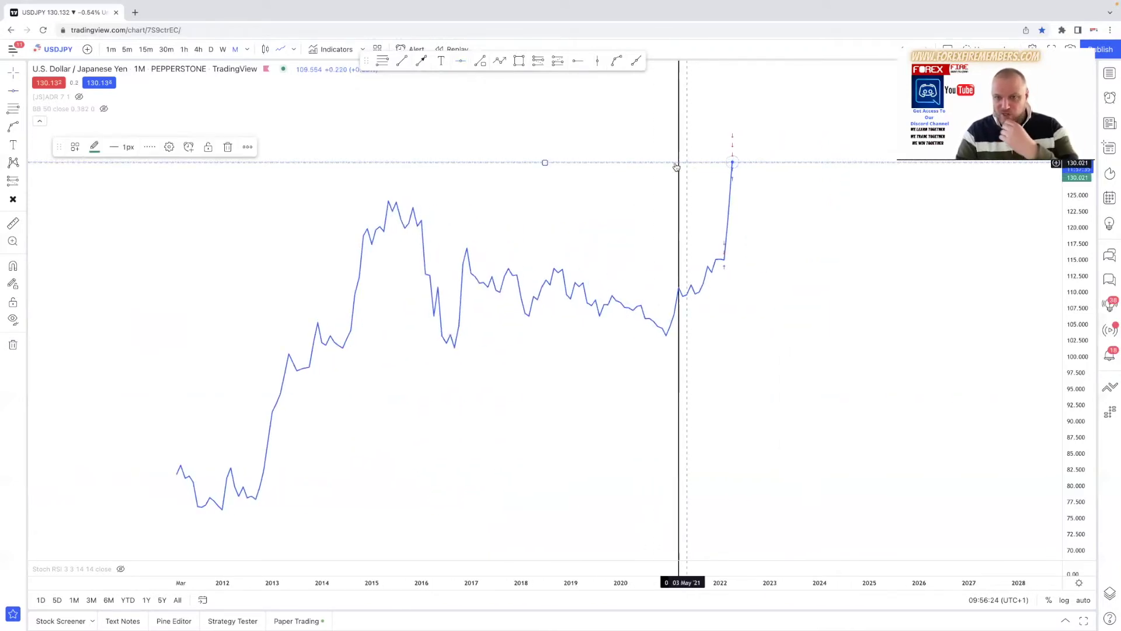
left_click(150, 147)
left_click(158, 168)
left_click(104, 153)
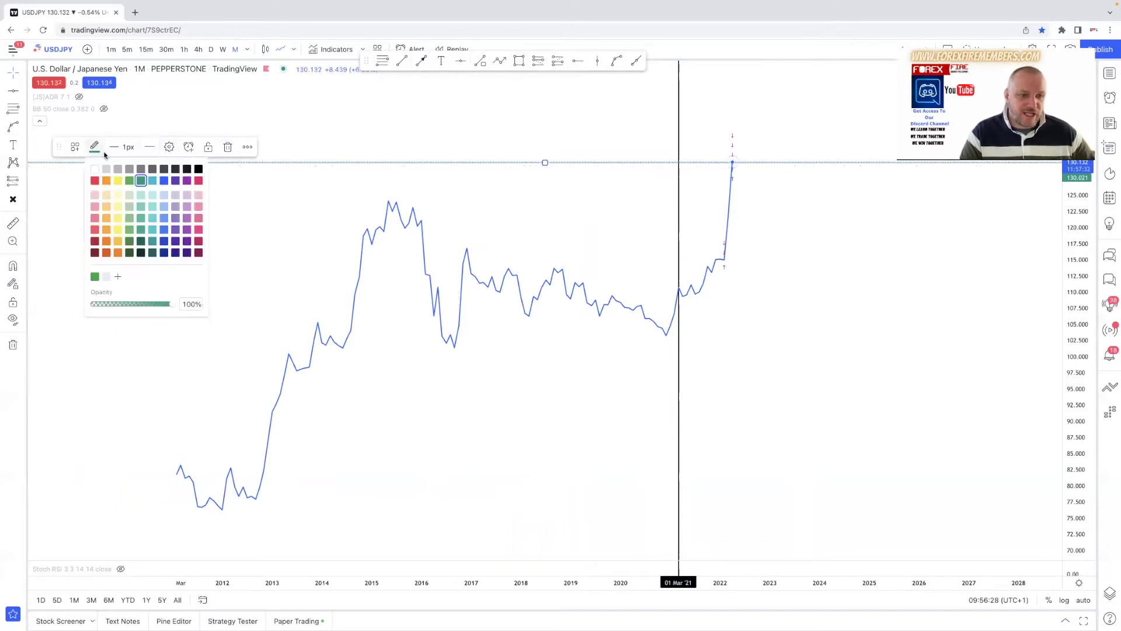
left_click(97, 179)
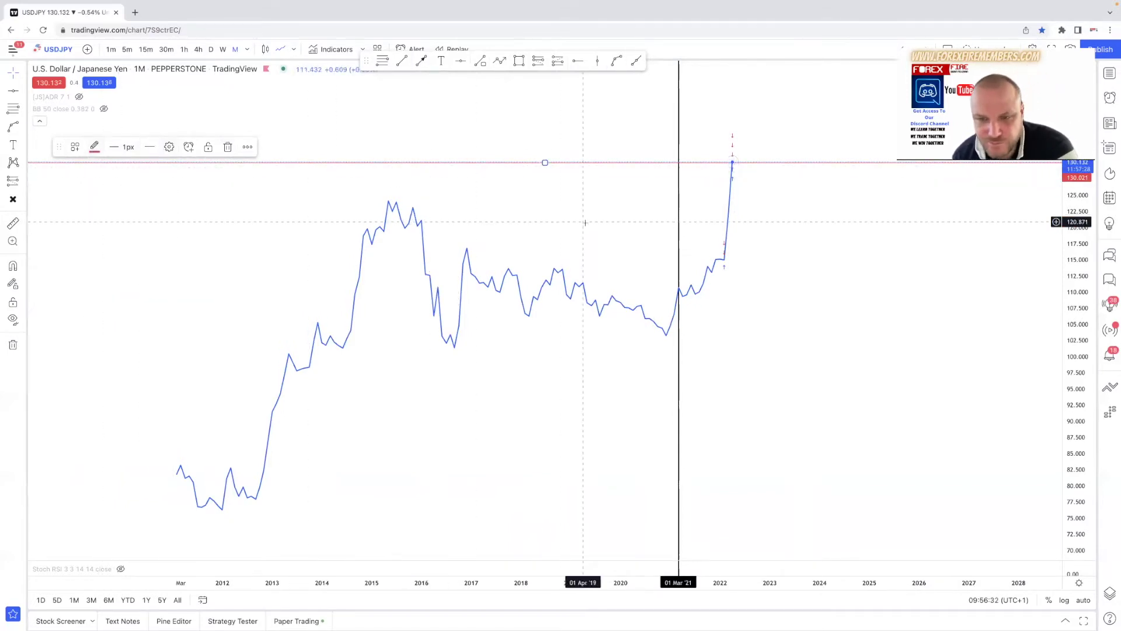
left_click_drag(737, 163, 724, 259)
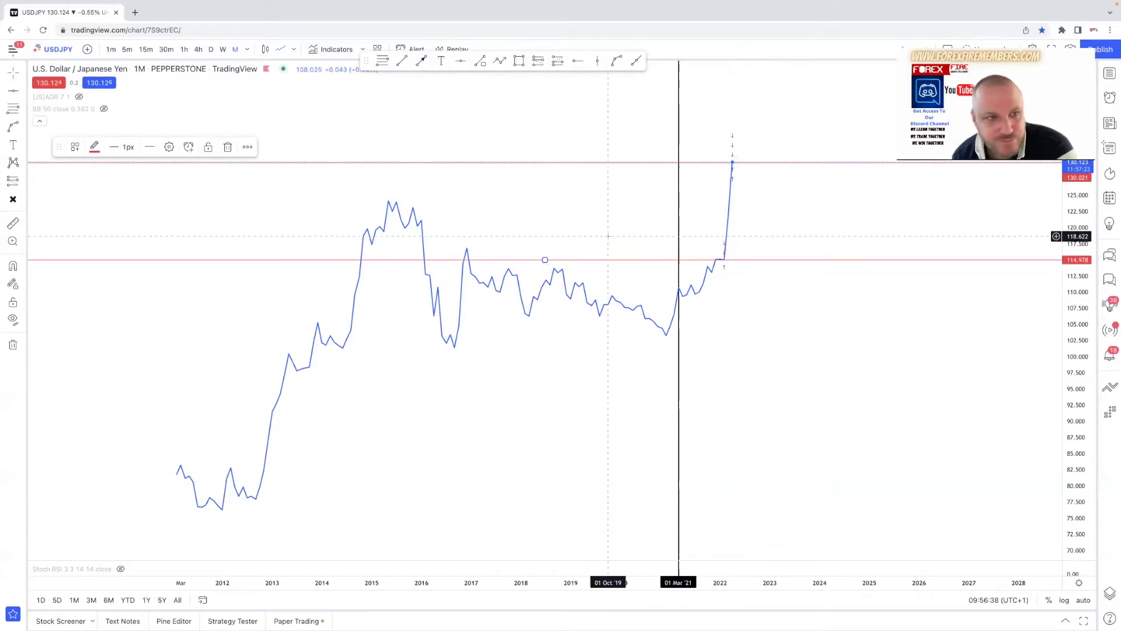
Place more red levels at 112.962, 114.047, 111.256 and about 109.47
left_click(465, 64)
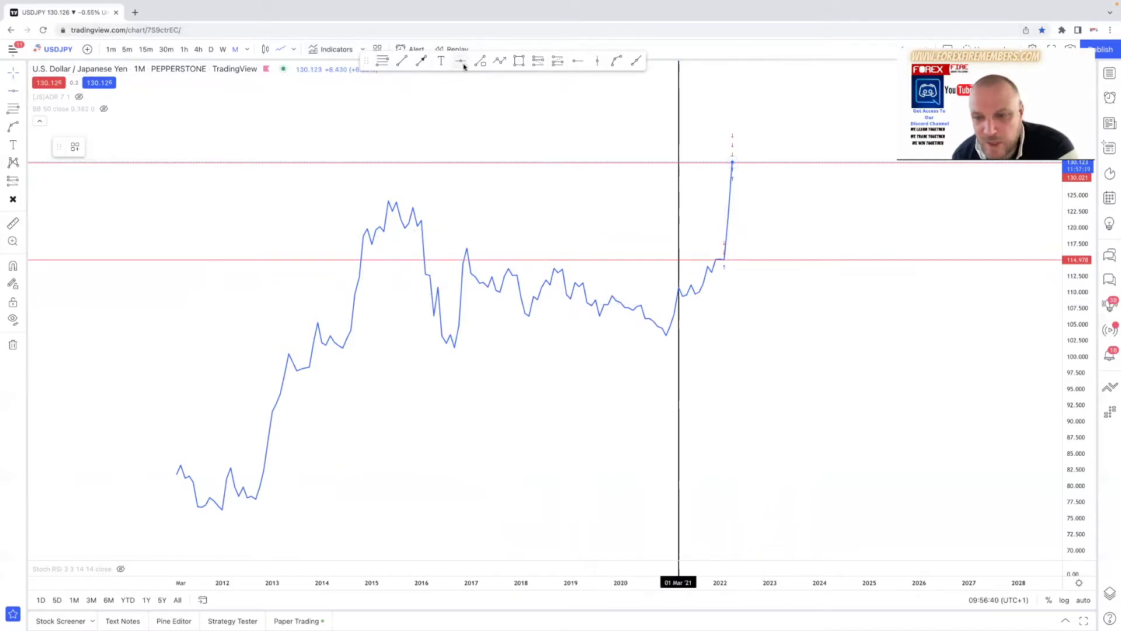
left_click(714, 273)
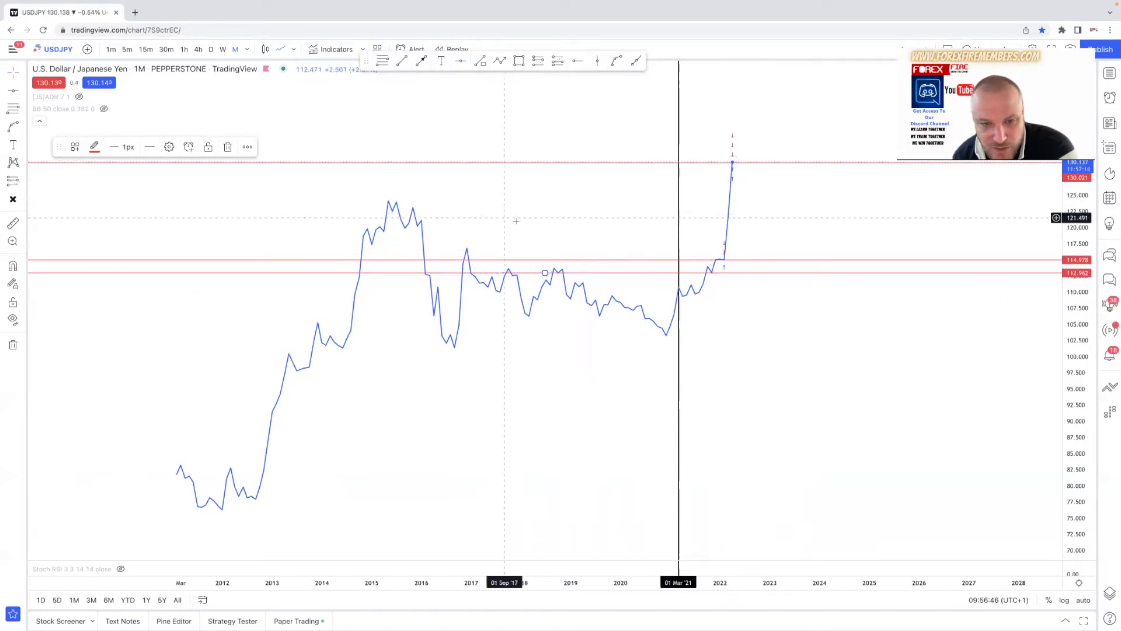
left_click(460, 60)
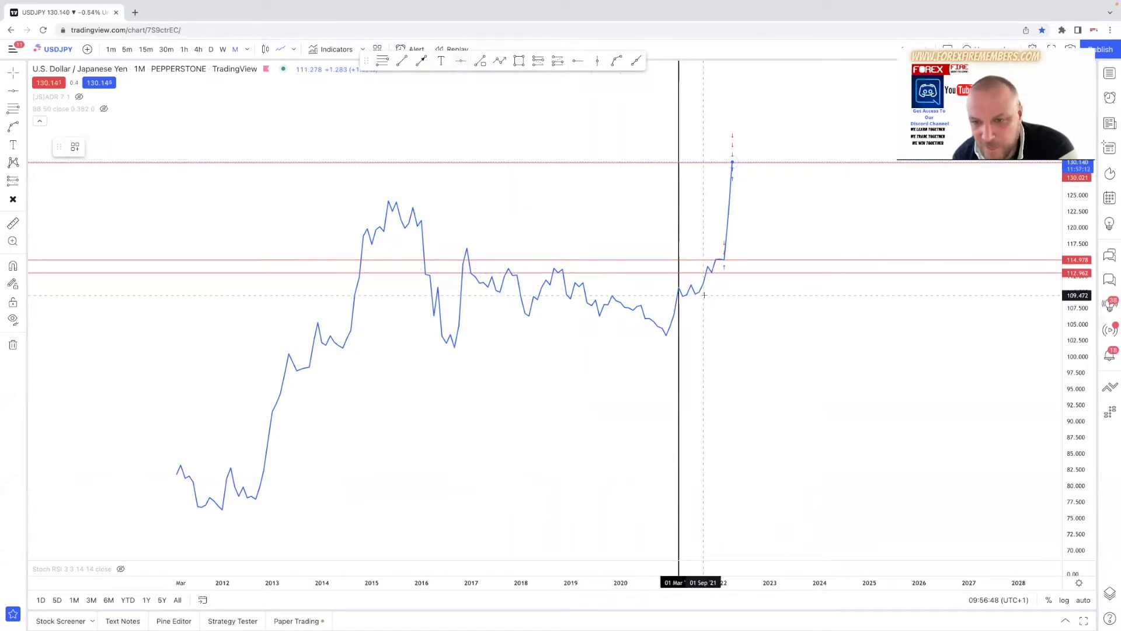
left_click(545, 265)
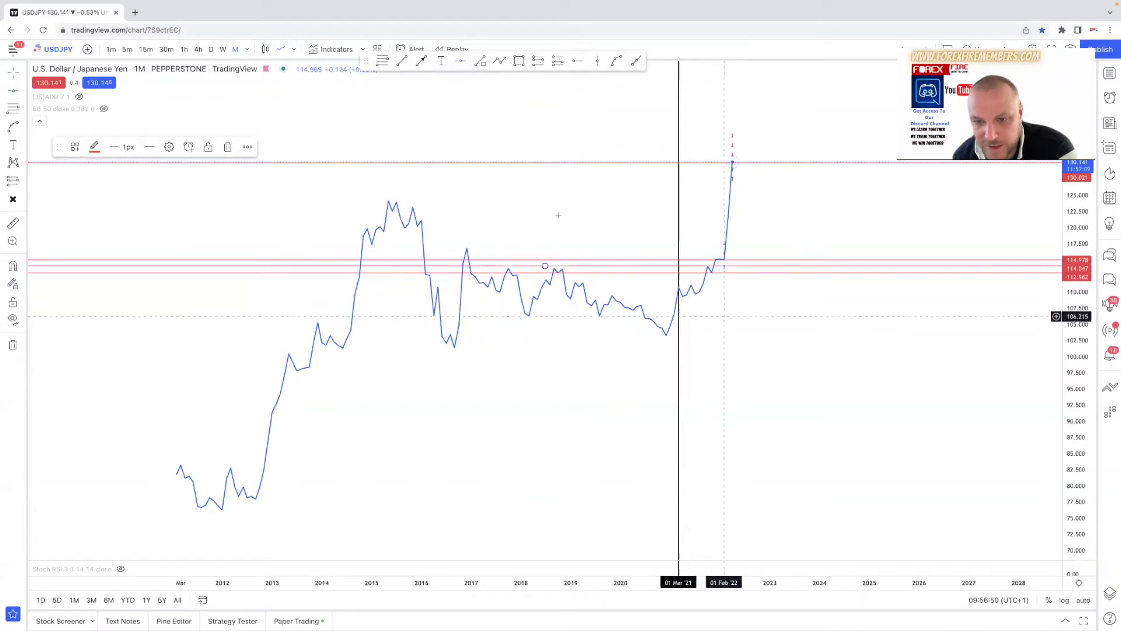
left_click(461, 61)
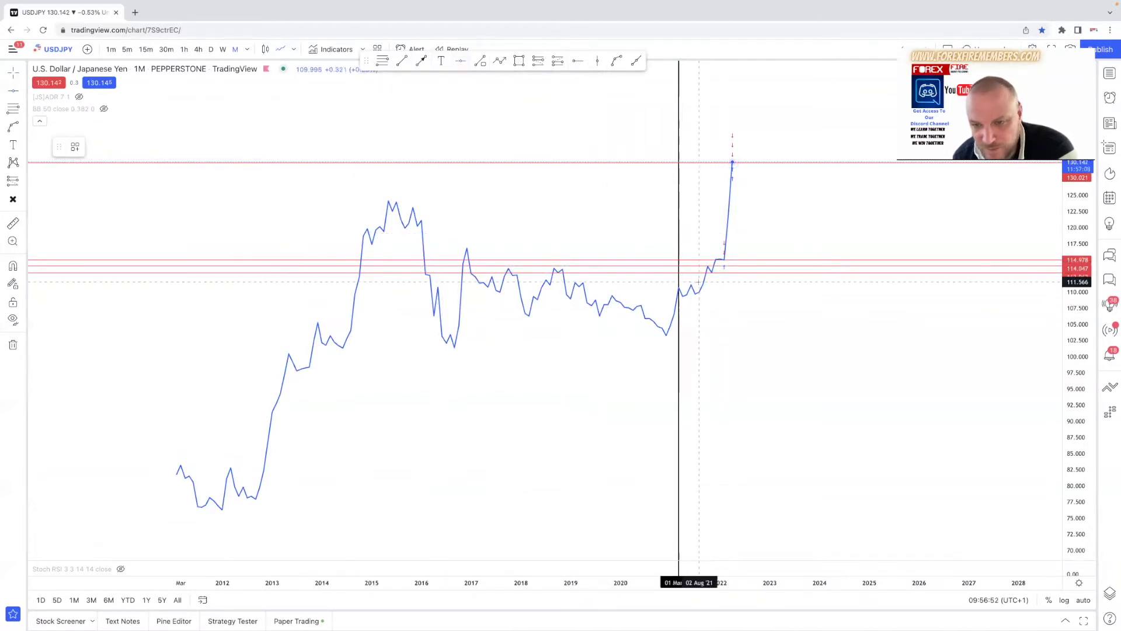
left_click(687, 283)
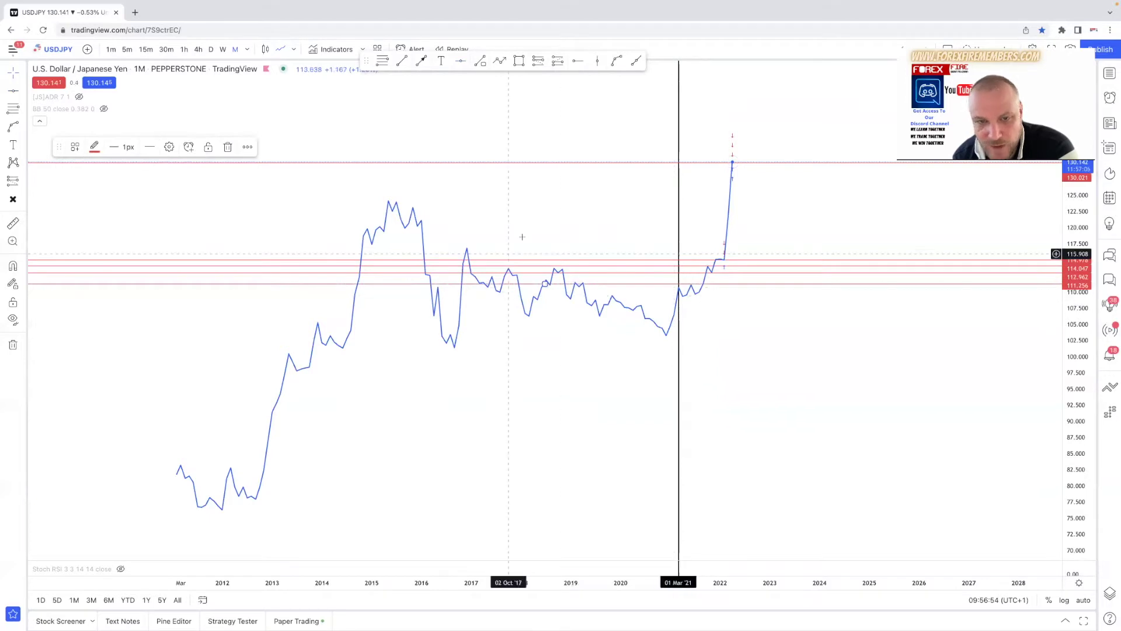
left_click(461, 61)
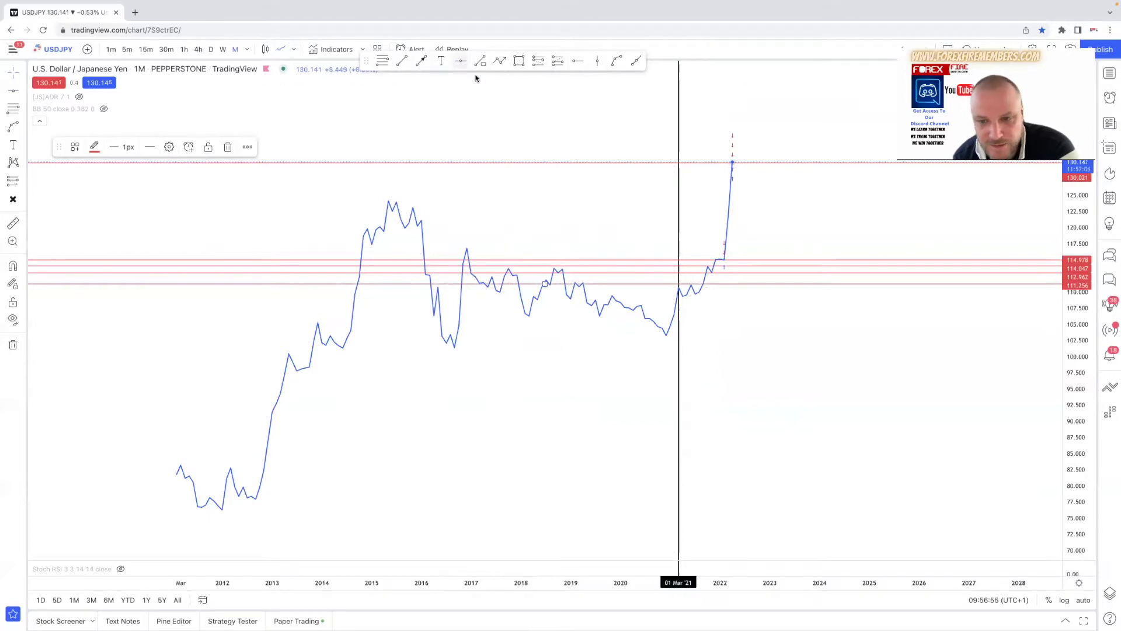
left_click(678, 295)
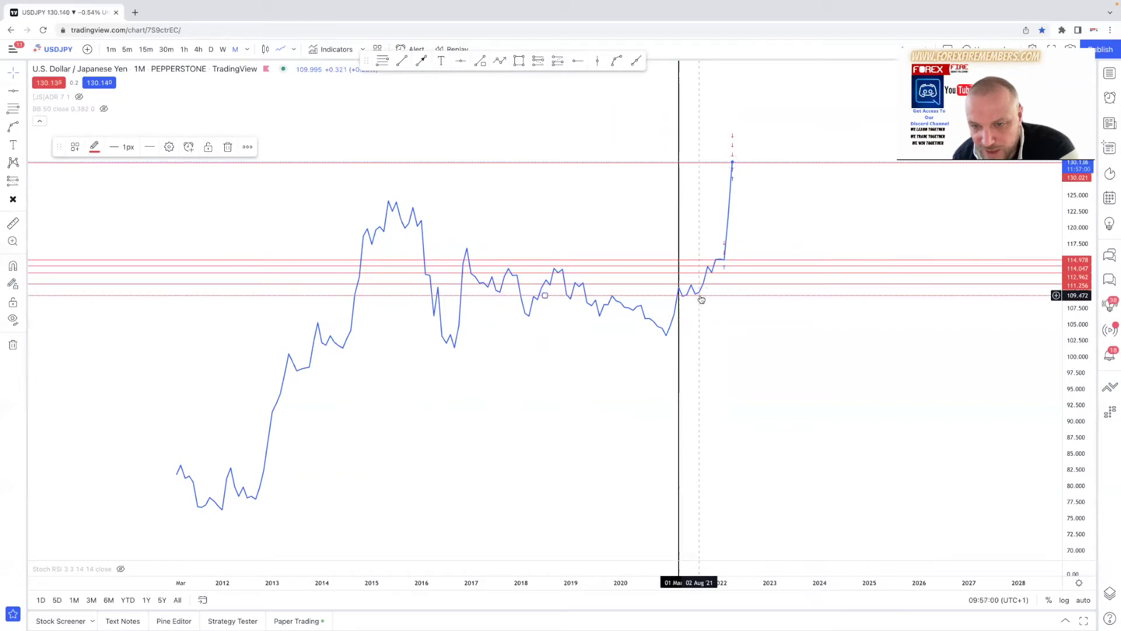
Lower the last level to 109.317, then switch the chart to weekly
double_click(703, 297)
key("Escape")
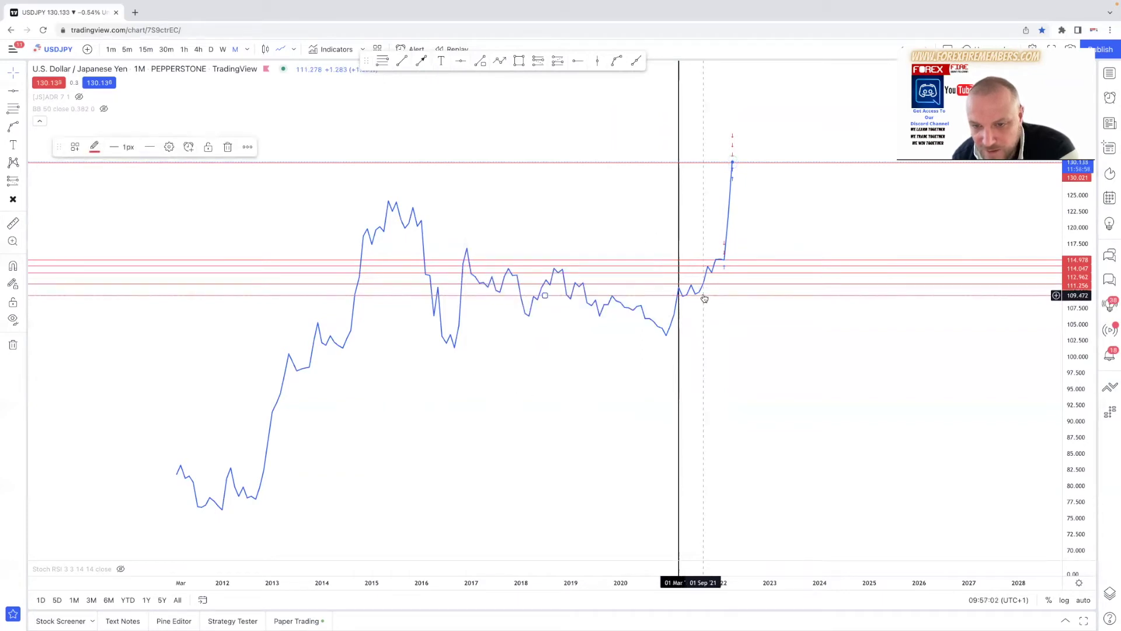
left_click_drag(704, 298, 702, 297)
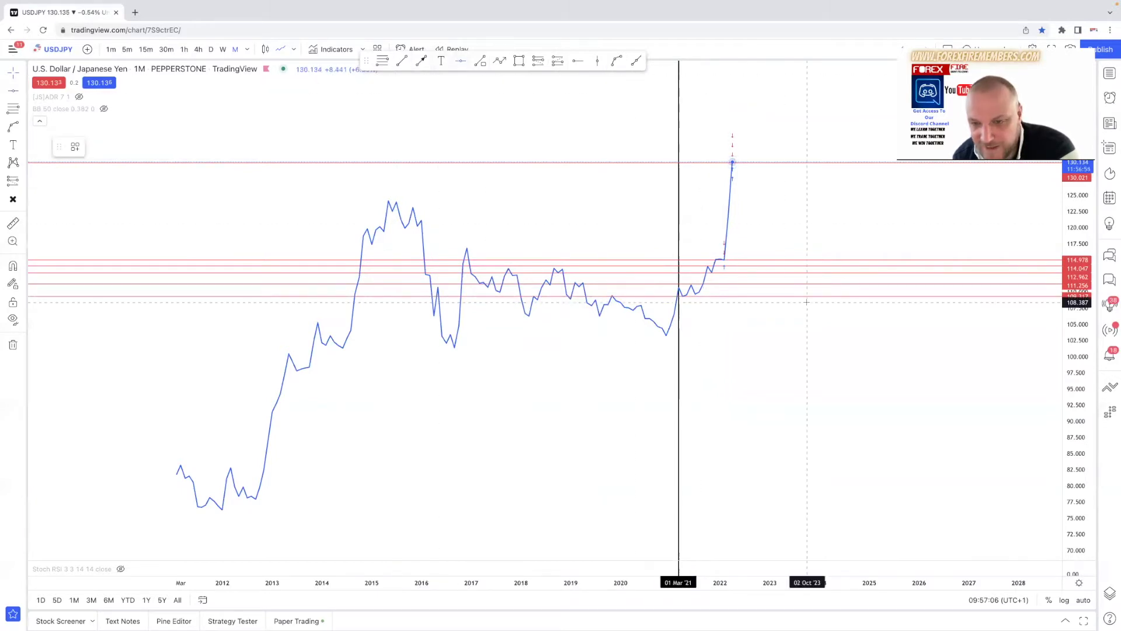
left_click(690, 297)
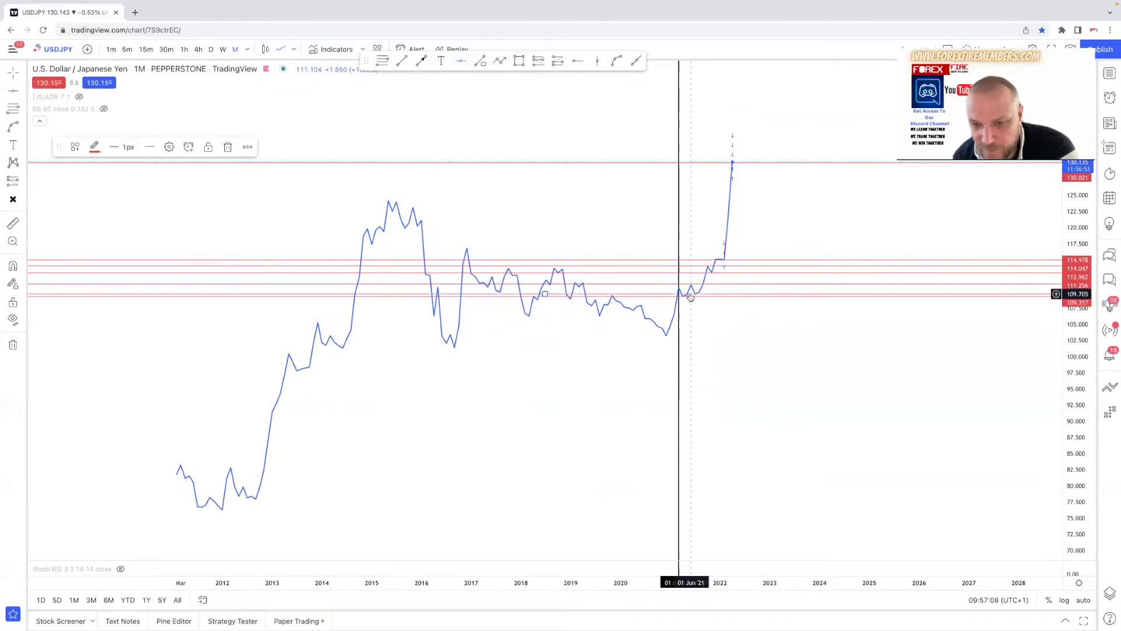
left_click_drag(764, 343, 599, 344)
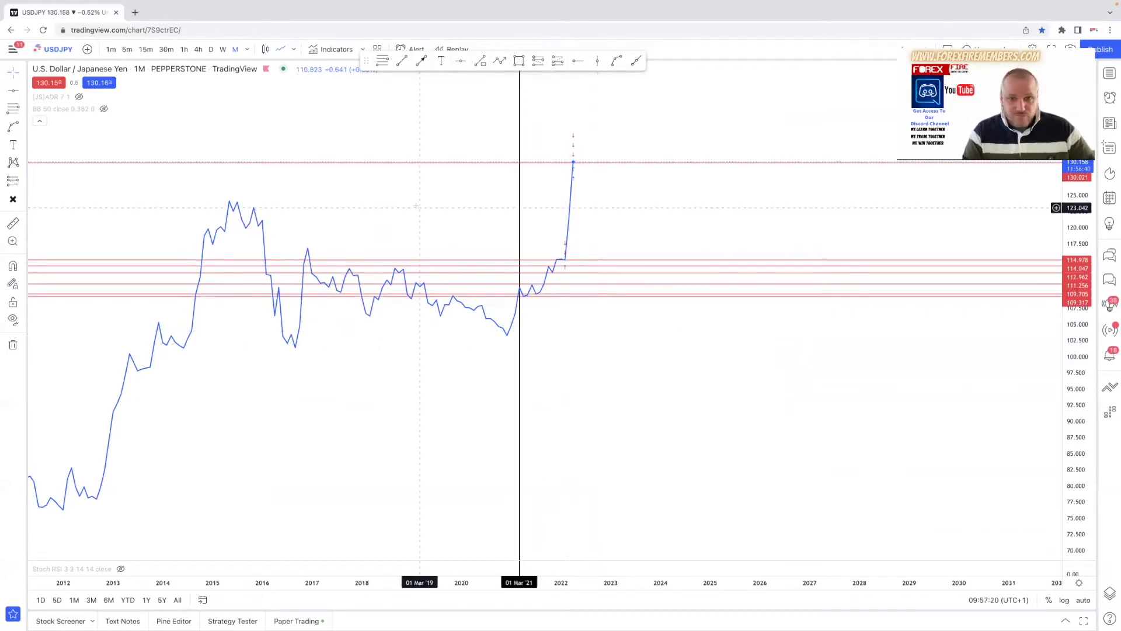
left_click(222, 49)
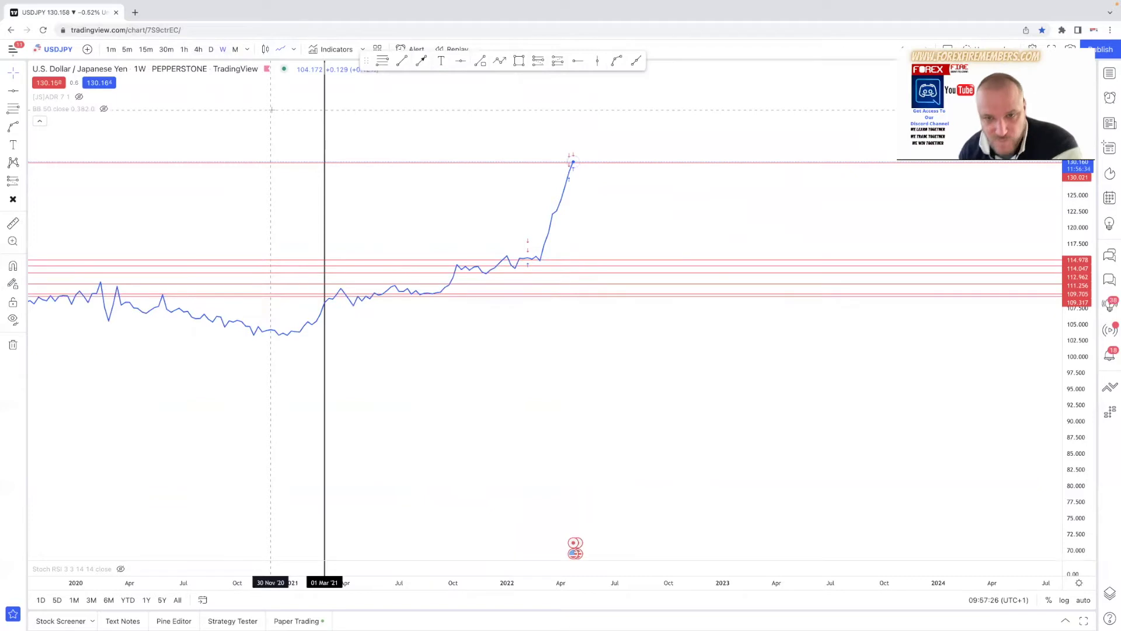
Add an orange horizontal level at 122.189
left_click(461, 63)
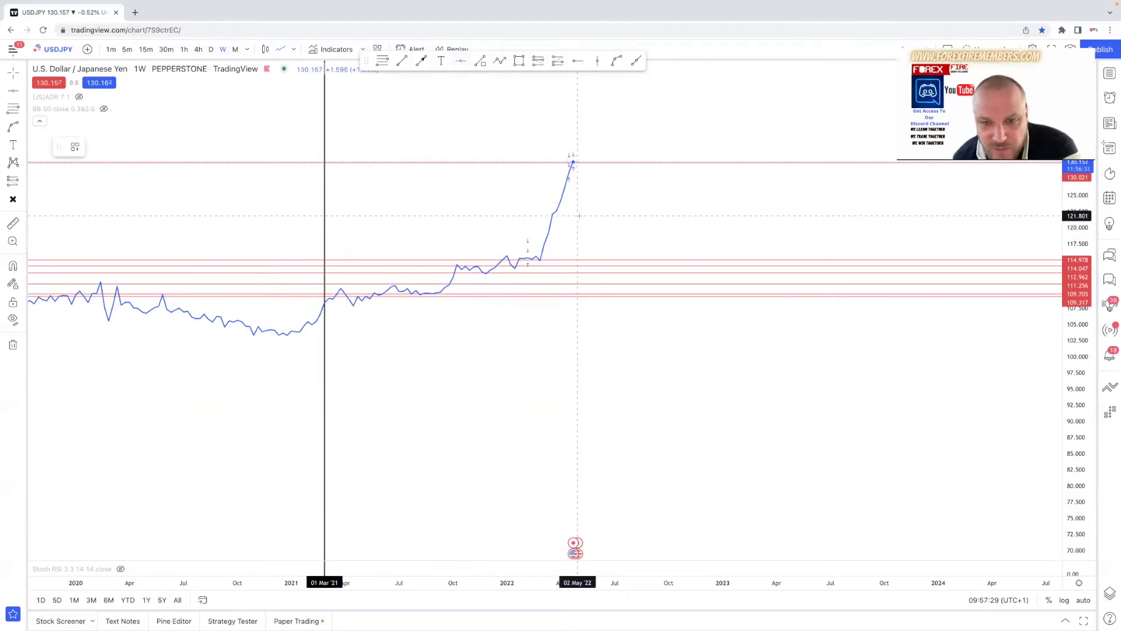
left_click(547, 213)
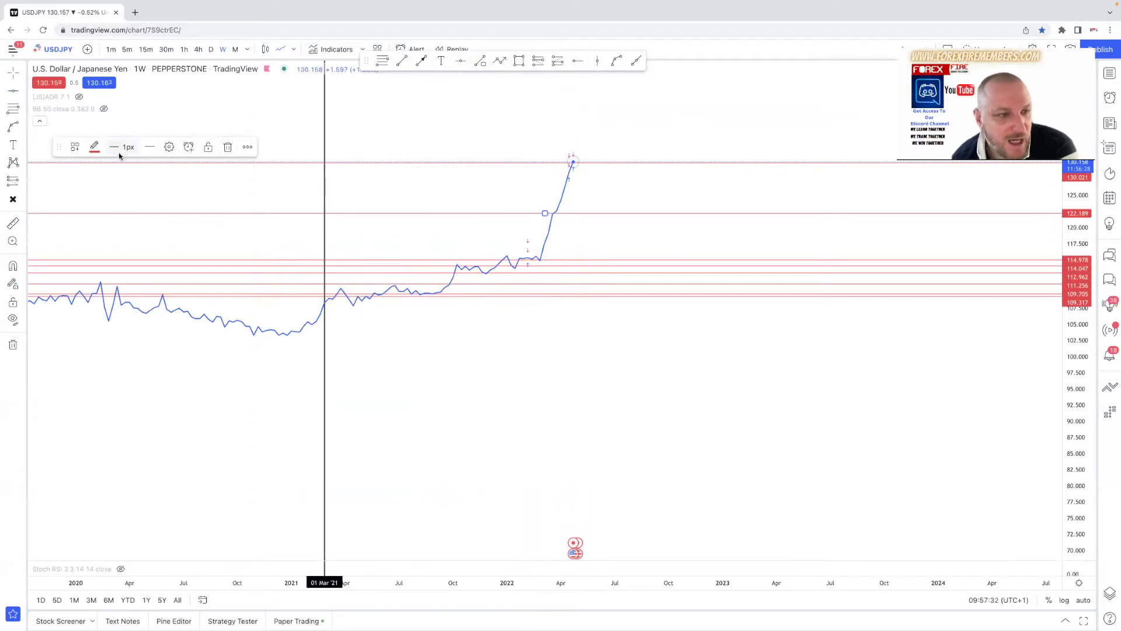
left_click(95, 148)
left_click(108, 181)
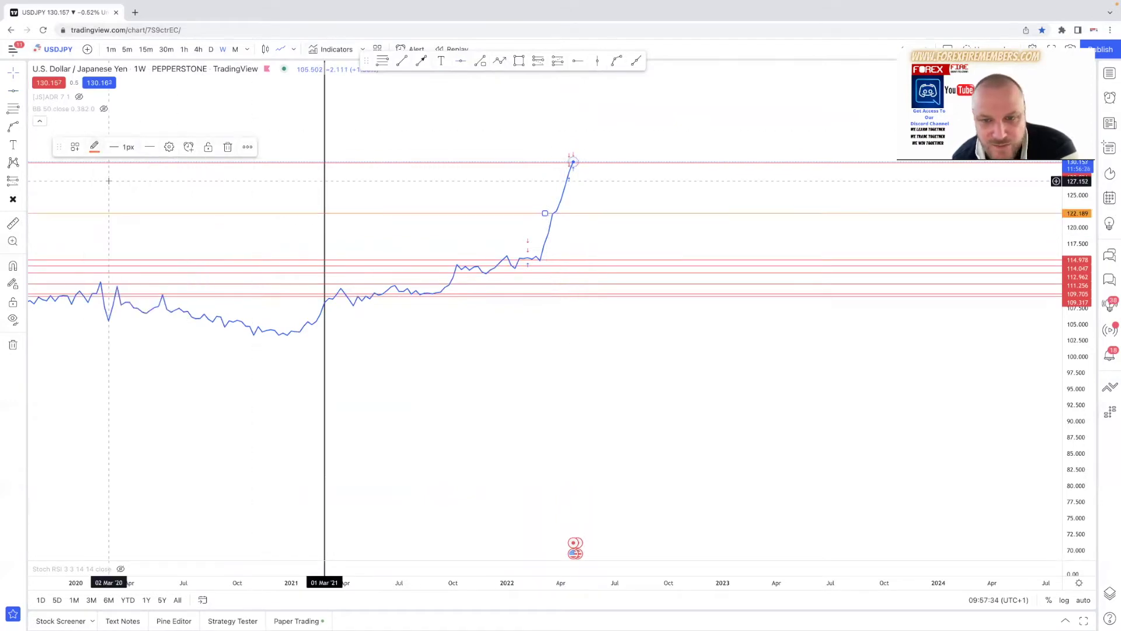
Add an orange level at 114.823 and raise the upper red level to 115.598
left_click(460, 63)
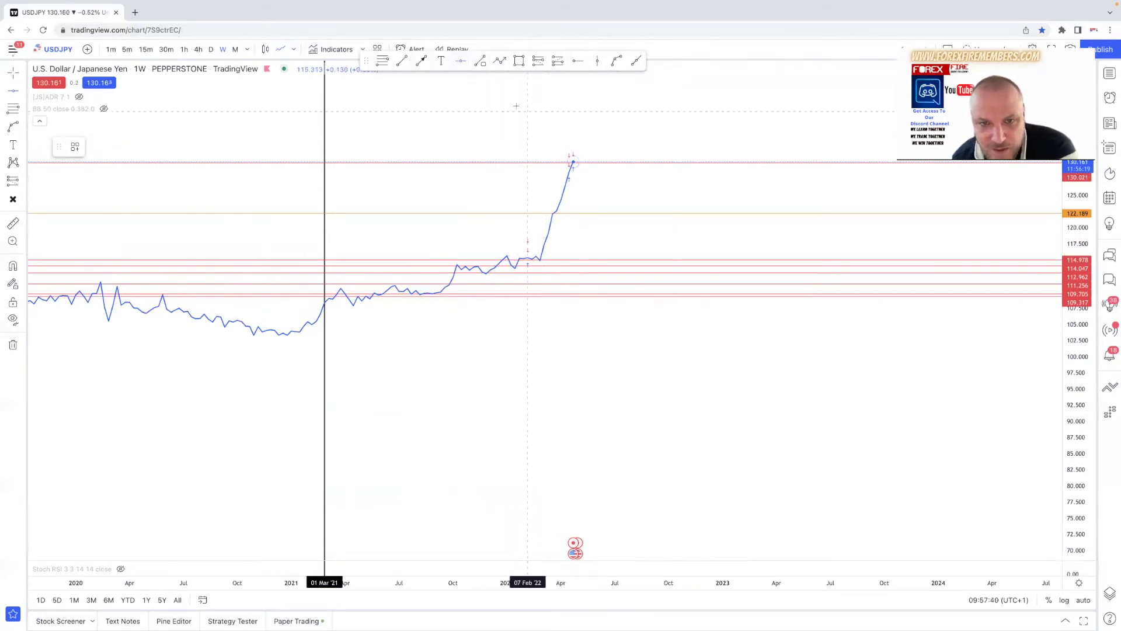
left_click(545, 107)
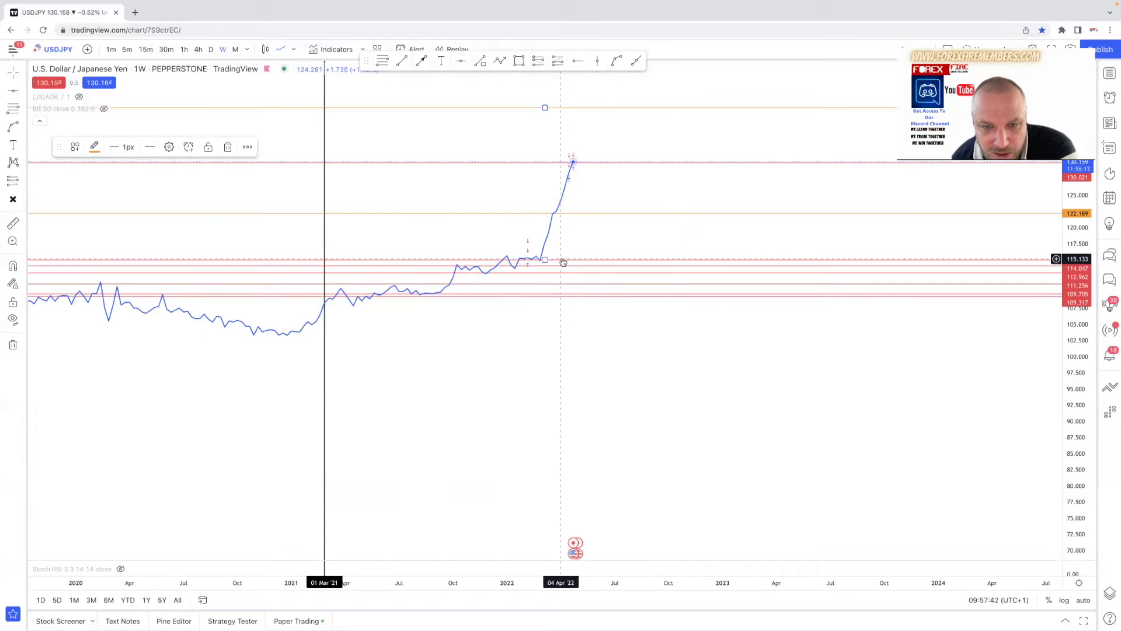
left_click_drag(551, 261, 549, 256)
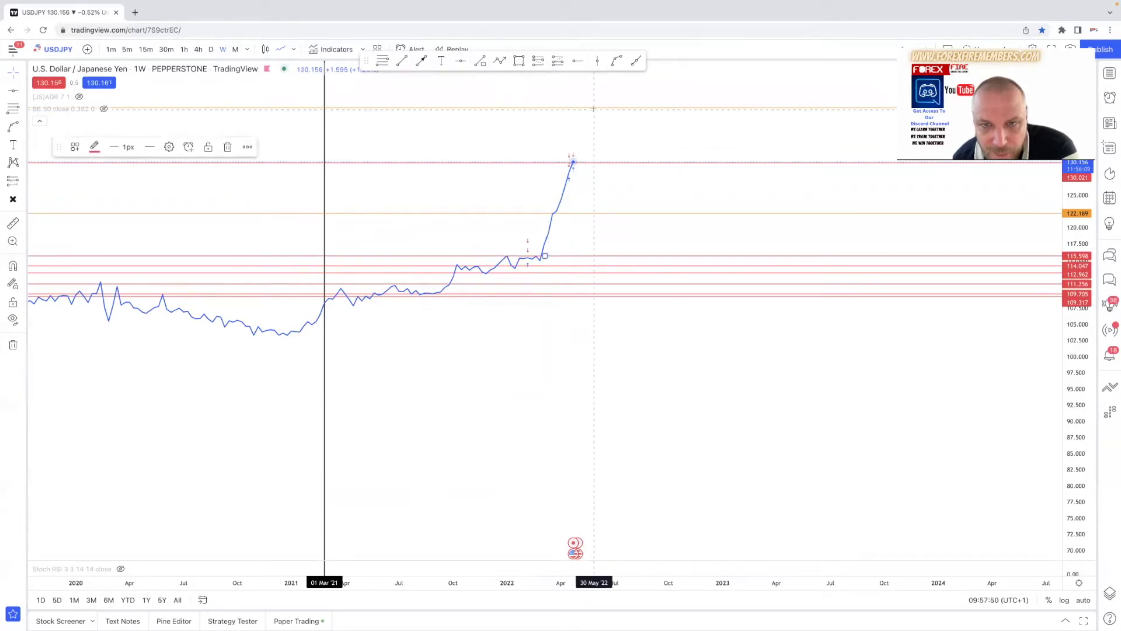
left_click_drag(543, 108, 572, 262)
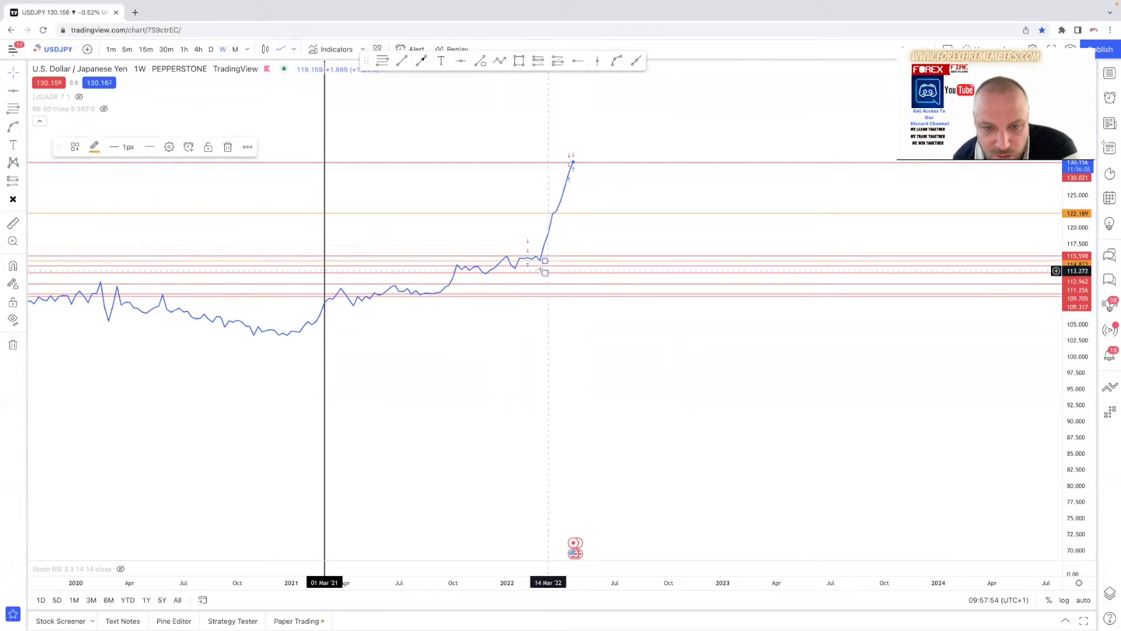
left_click_drag(545, 267, 545, 269)
Add a level at 110.480, nudge 111.256 lower, and drop 109.317 to about 108.85
left_click(459, 62)
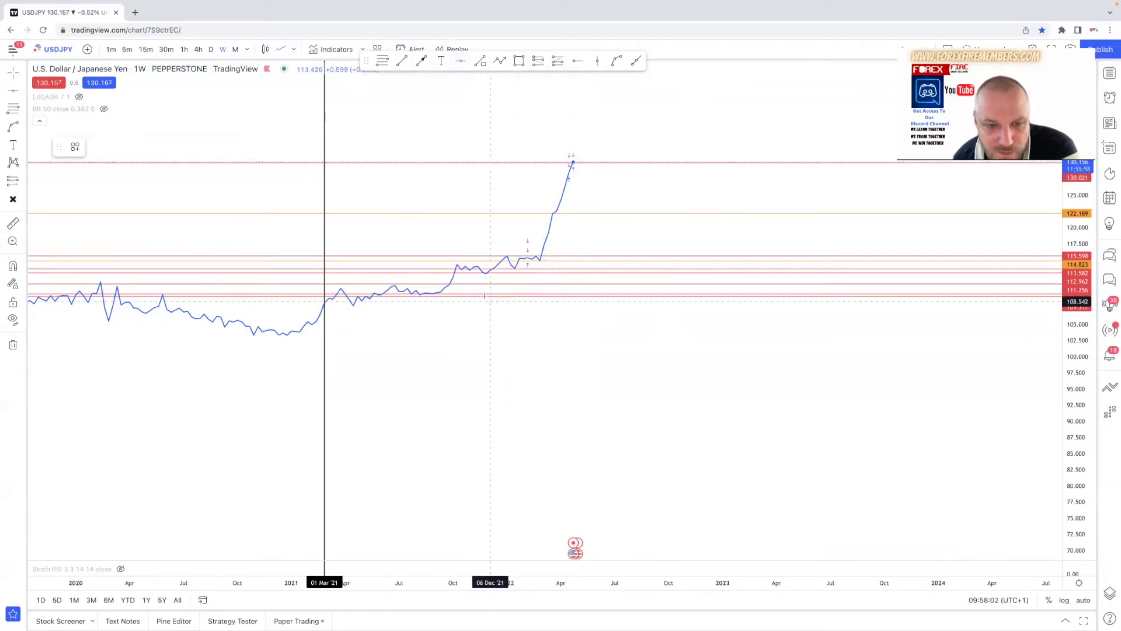
left_click(448, 264)
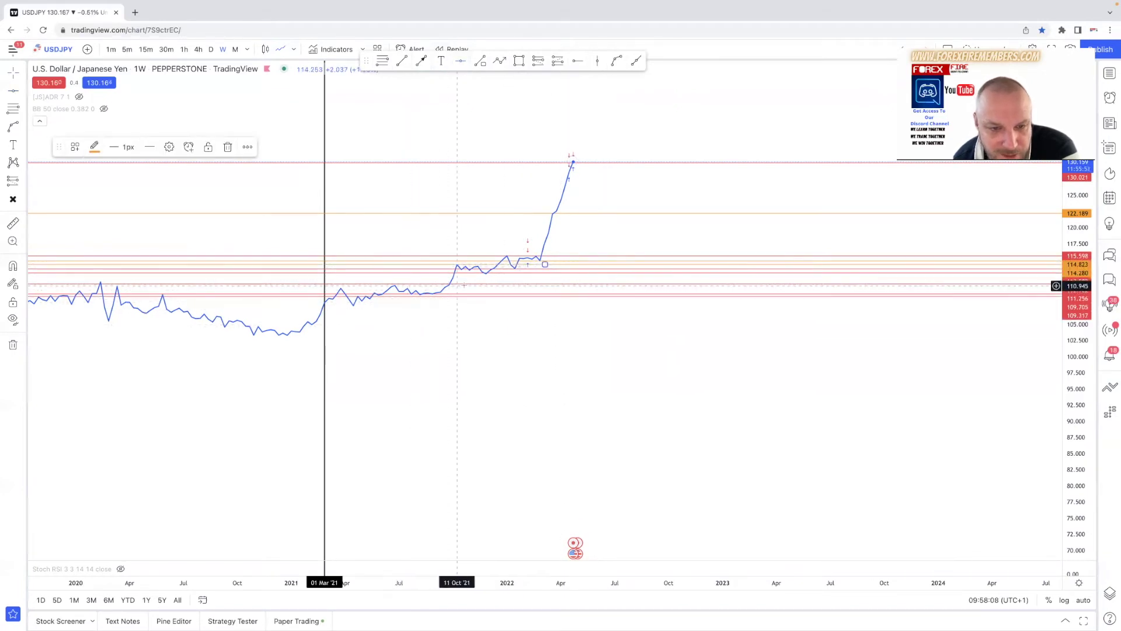
left_click_drag(545, 285, 544, 283)
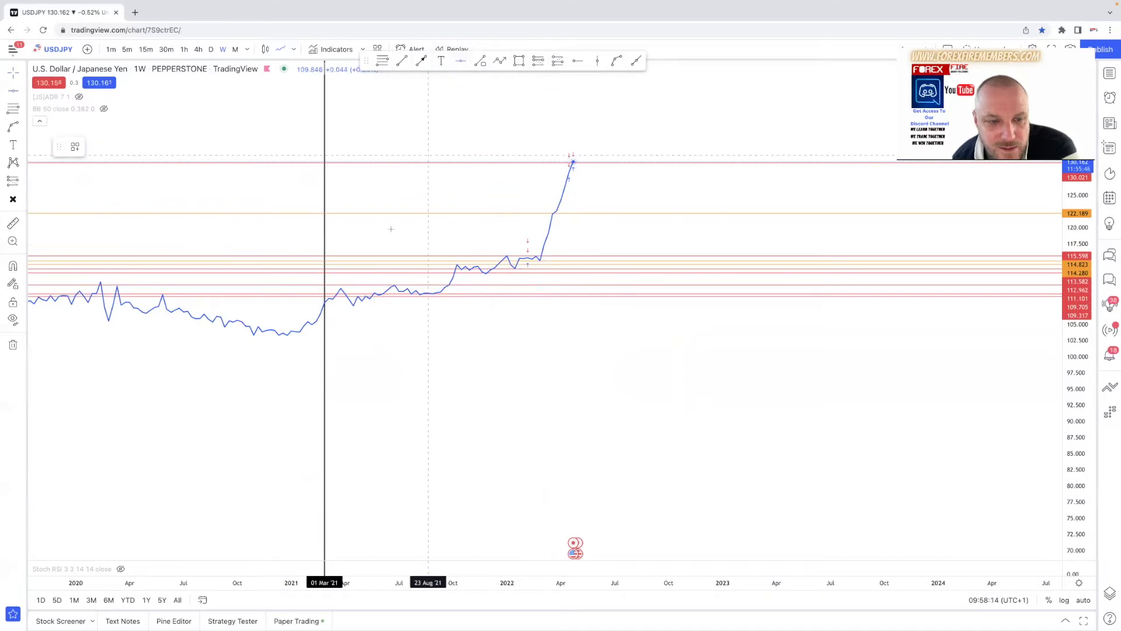
left_click(329, 288)
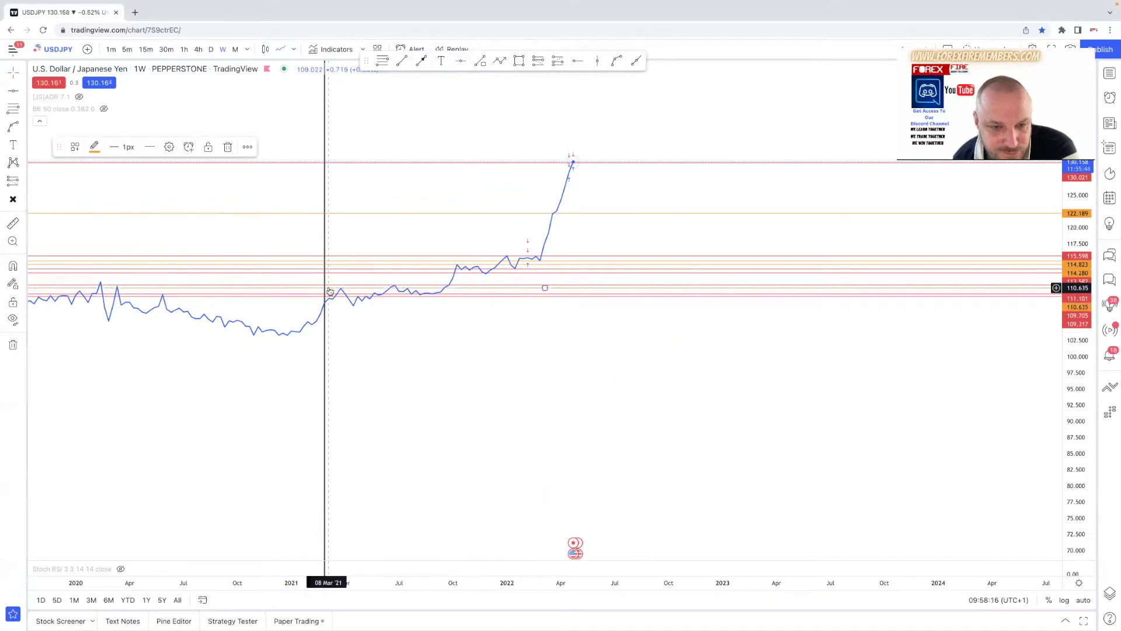
left_click_drag(545, 288, 545, 288)
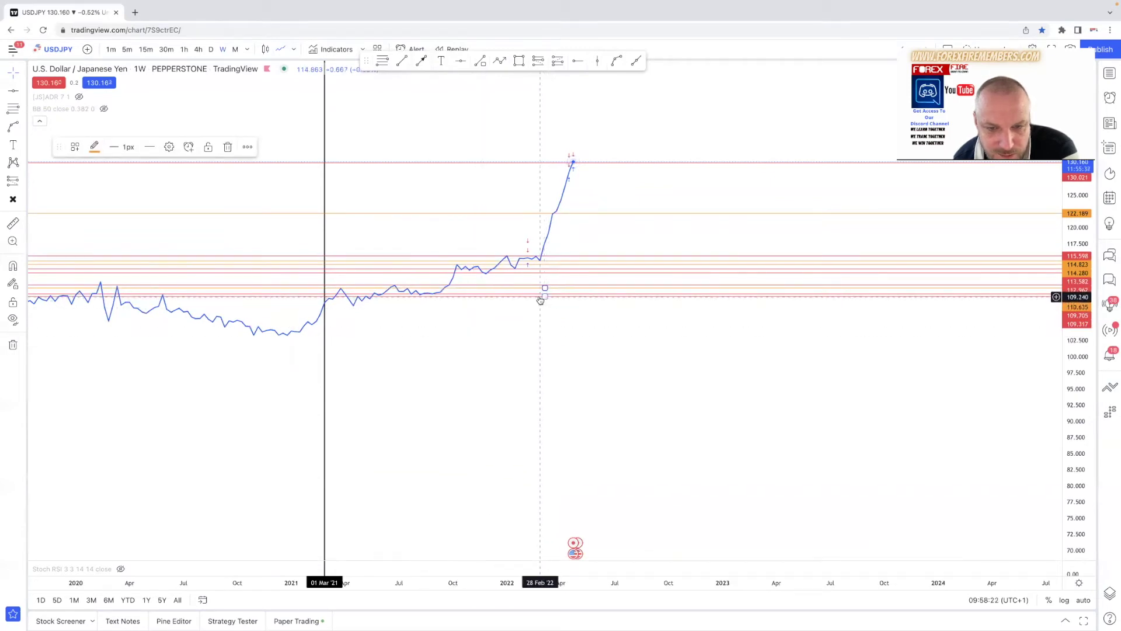
left_click_drag(543, 297, 542, 301)
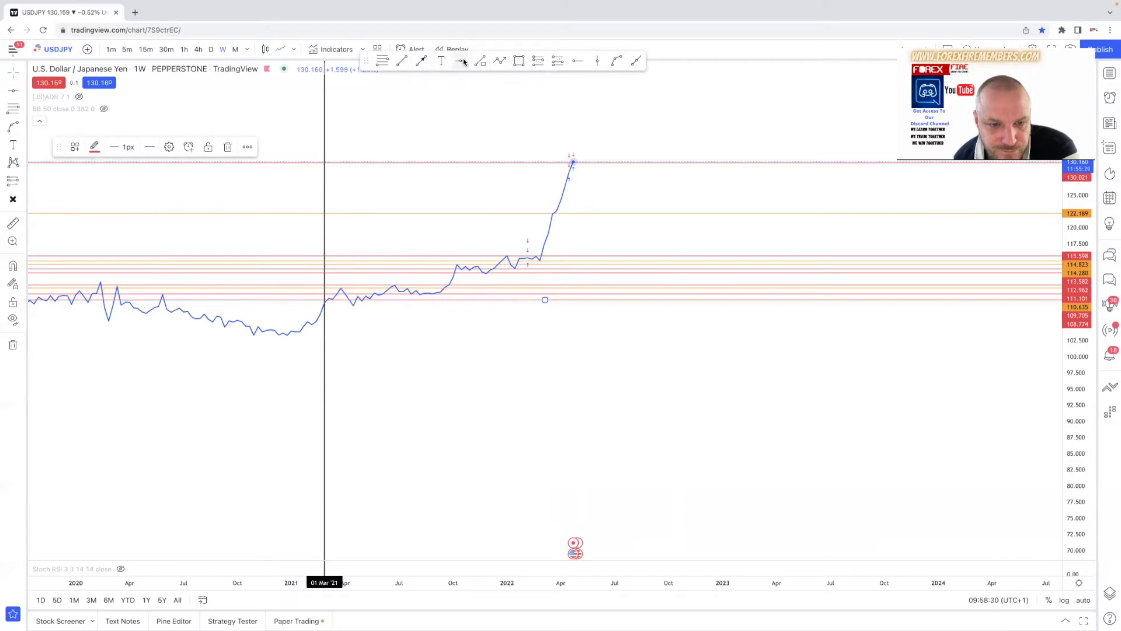
Place three more weekly levels, including 109.317, and switch to the daily chart
left_click(462, 61)
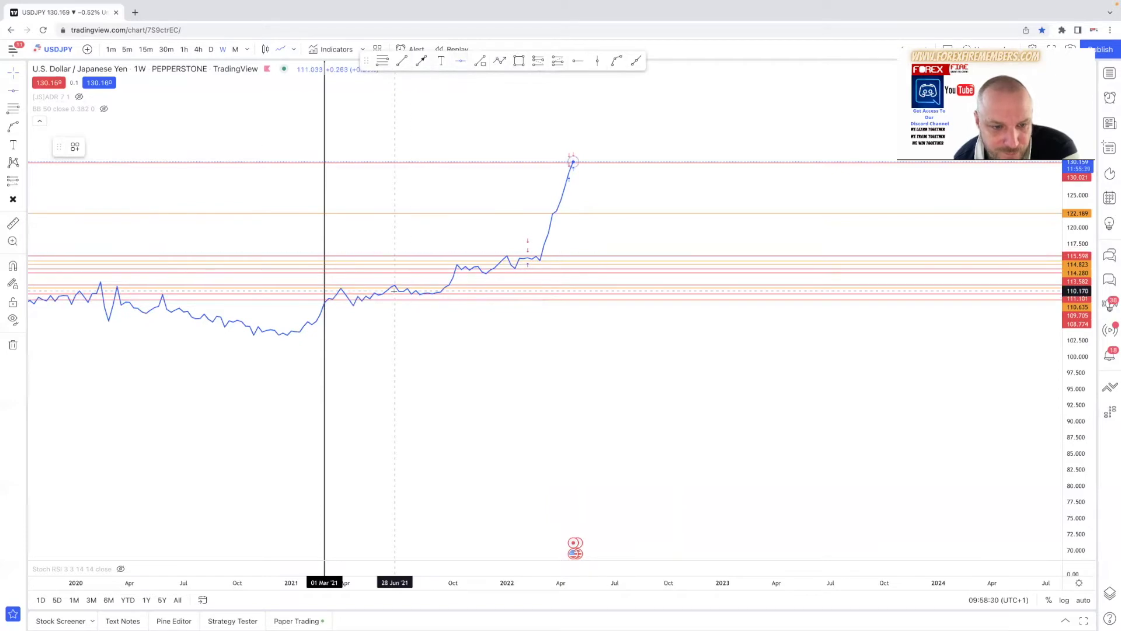
left_click(366, 306)
left_click(373, 285)
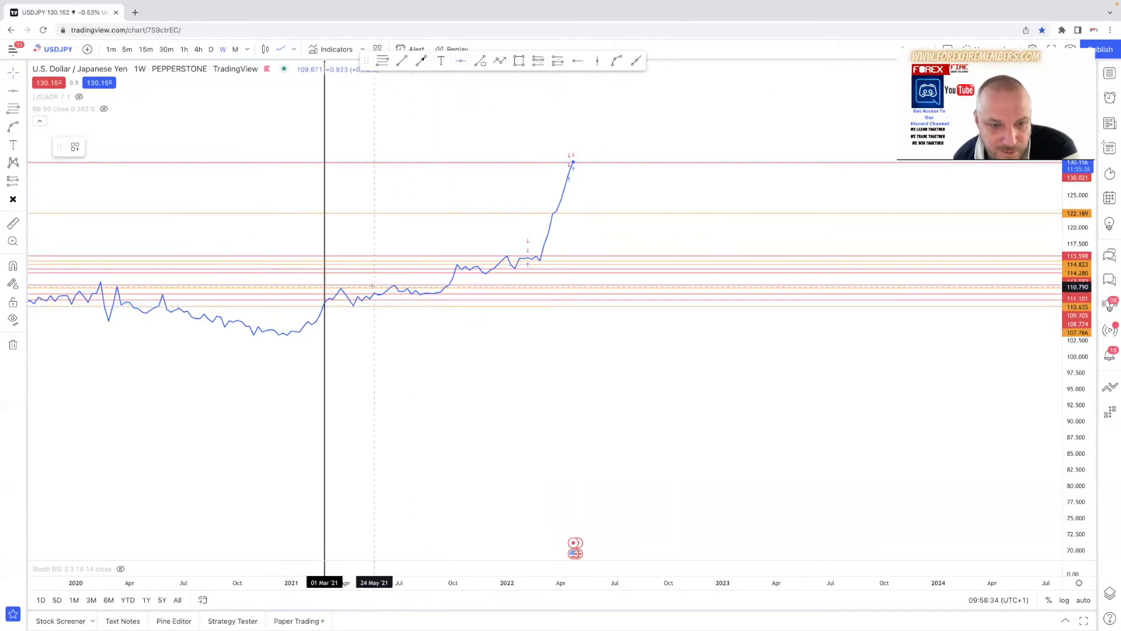
left_click(354, 296)
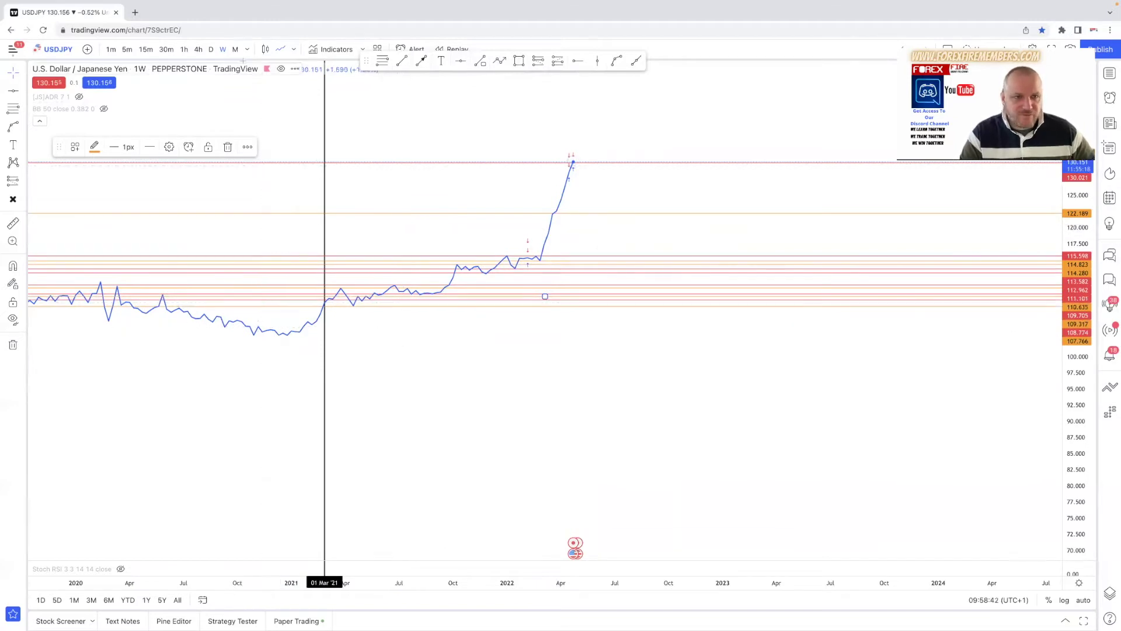
left_click(210, 49)
Drag the vertical line from 01 Mar '21 forward to about 10 Feb '22
scroll(386, 290, "down", 8)
scroll(339, 290, "up", 4)
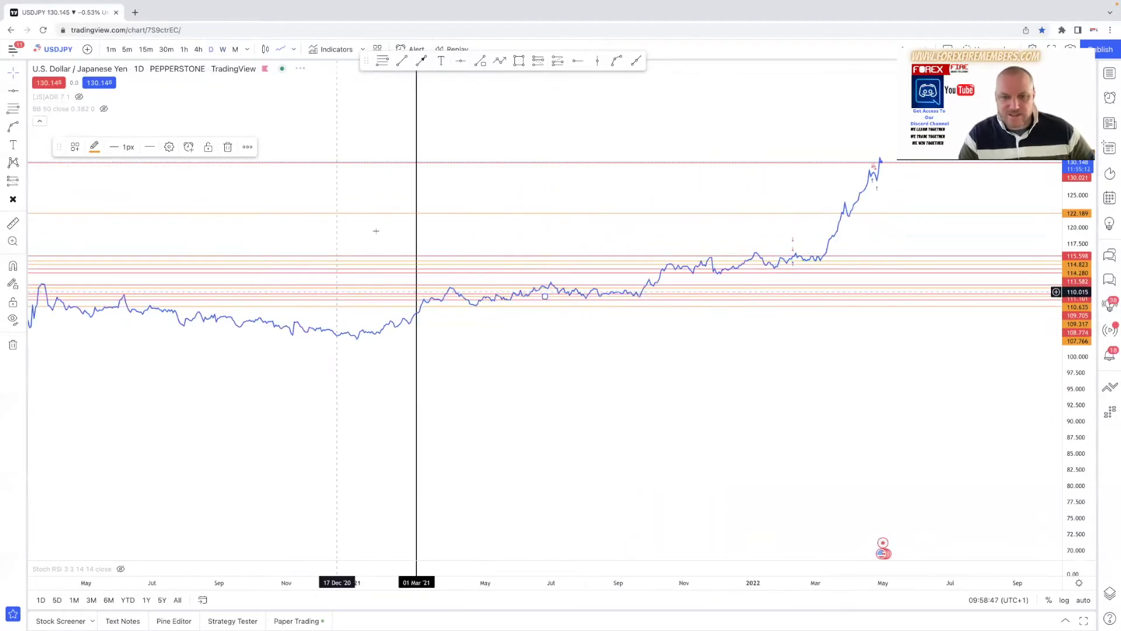
left_click_drag(275, 176, 352, 179)
left_click_drag(446, 185, 755, 198)
scroll(637, 281, "up", 2)
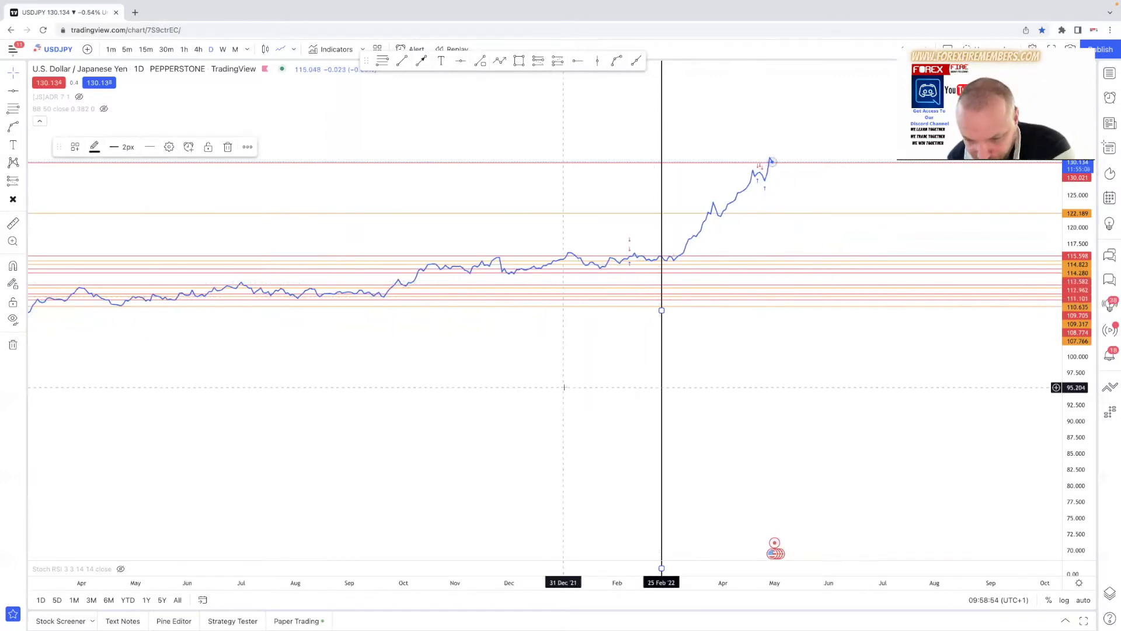
scroll(561, 371, "up", 2)
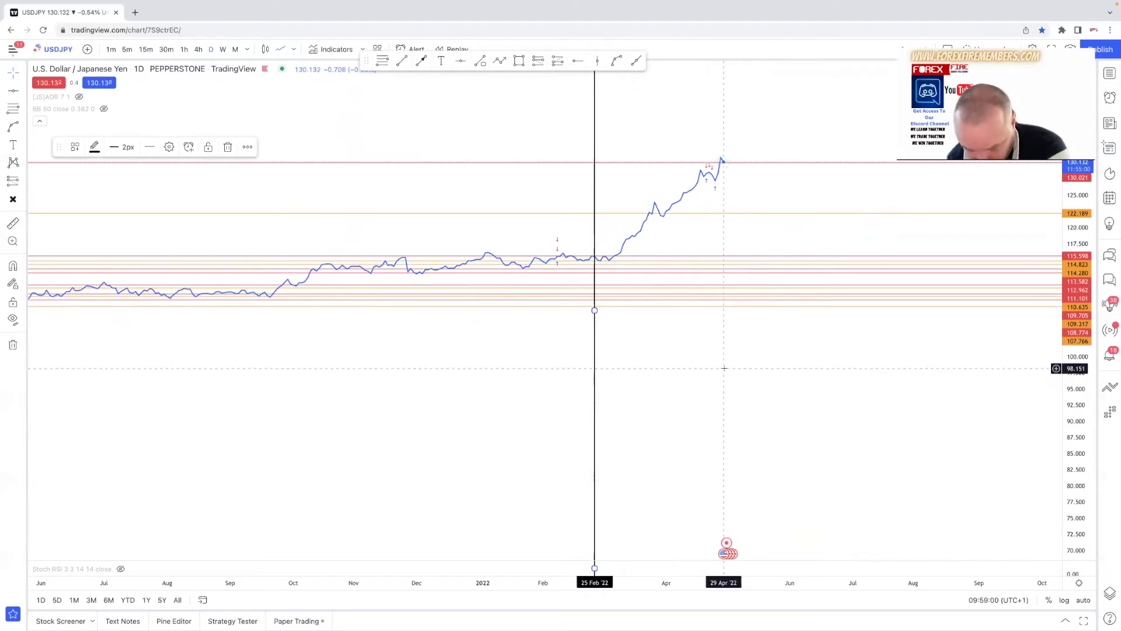
left_click_drag(592, 318, 560, 310)
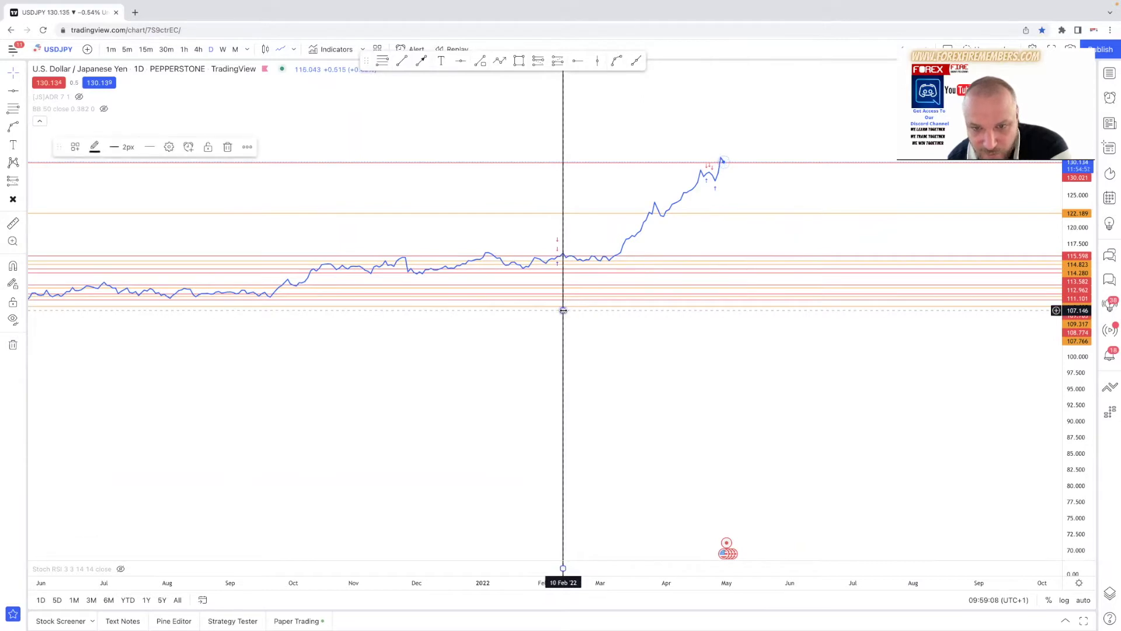
left_click_drag(691, 360, 484, 378)
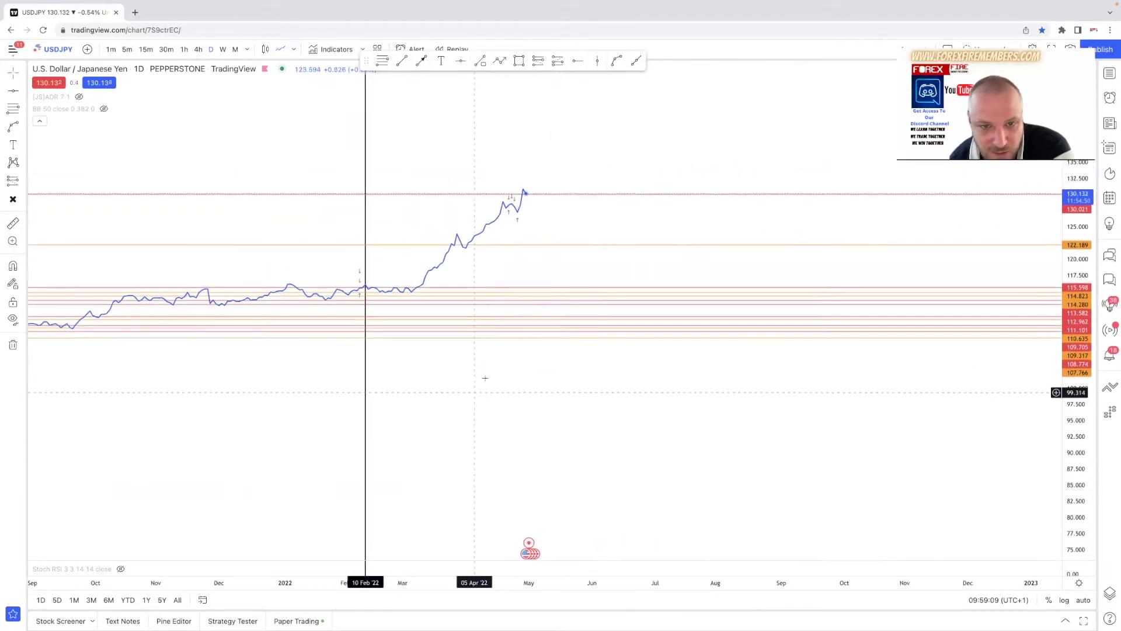
Add a black level at 128.858, then levels at 127.850, 125.446 and below
left_click(461, 61)
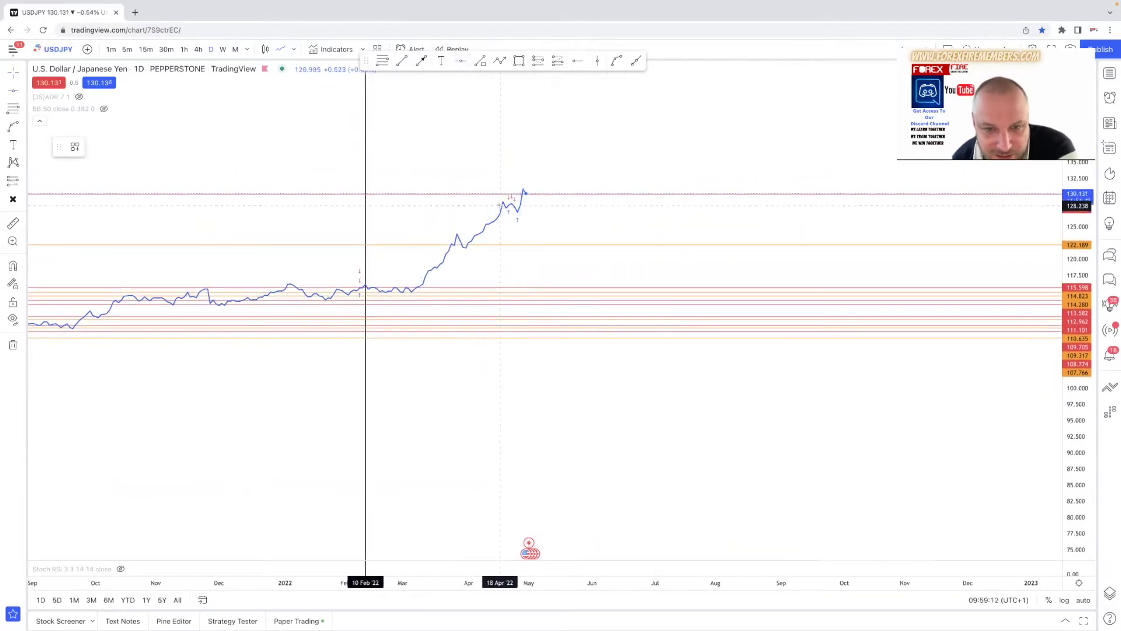
left_click(492, 201)
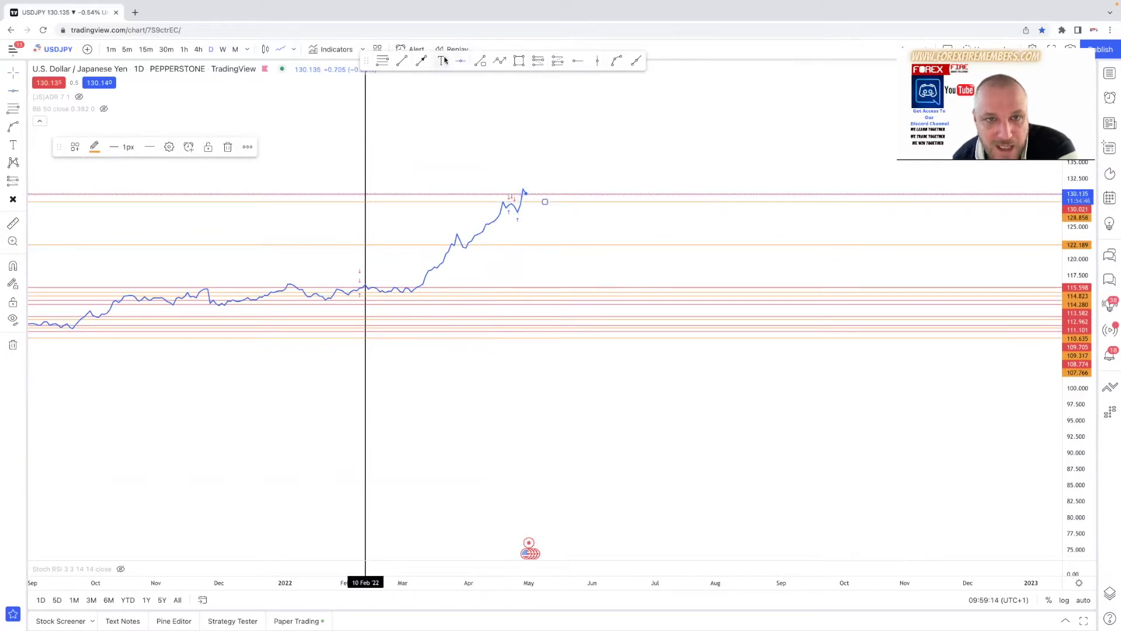
left_click(94, 147)
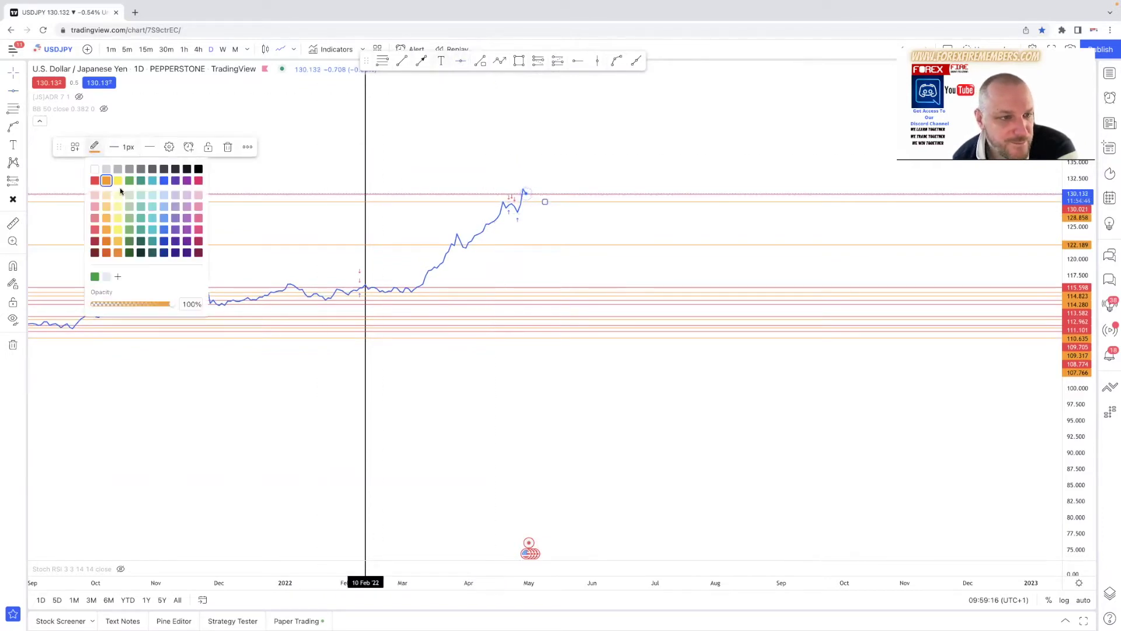
left_click(199, 168)
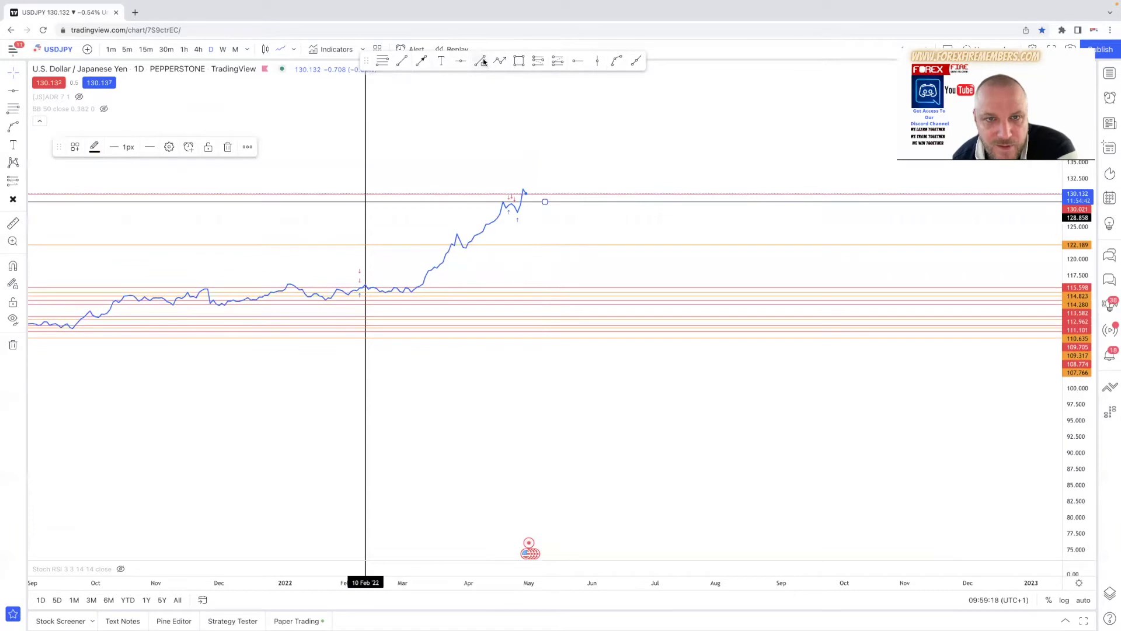
left_click(462, 61)
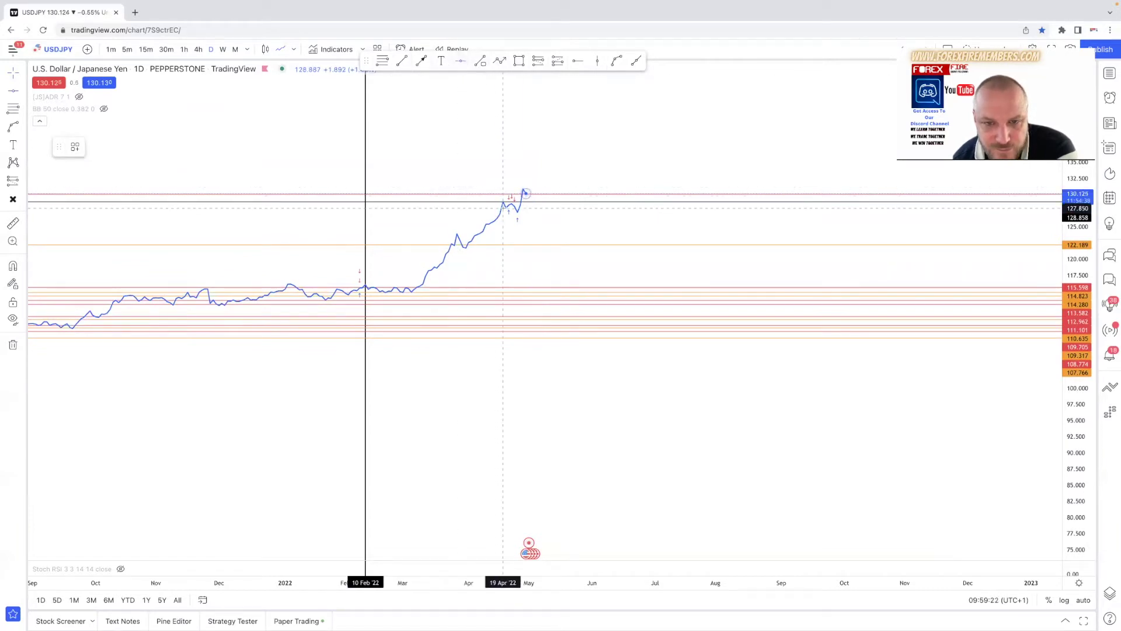
left_click(545, 208)
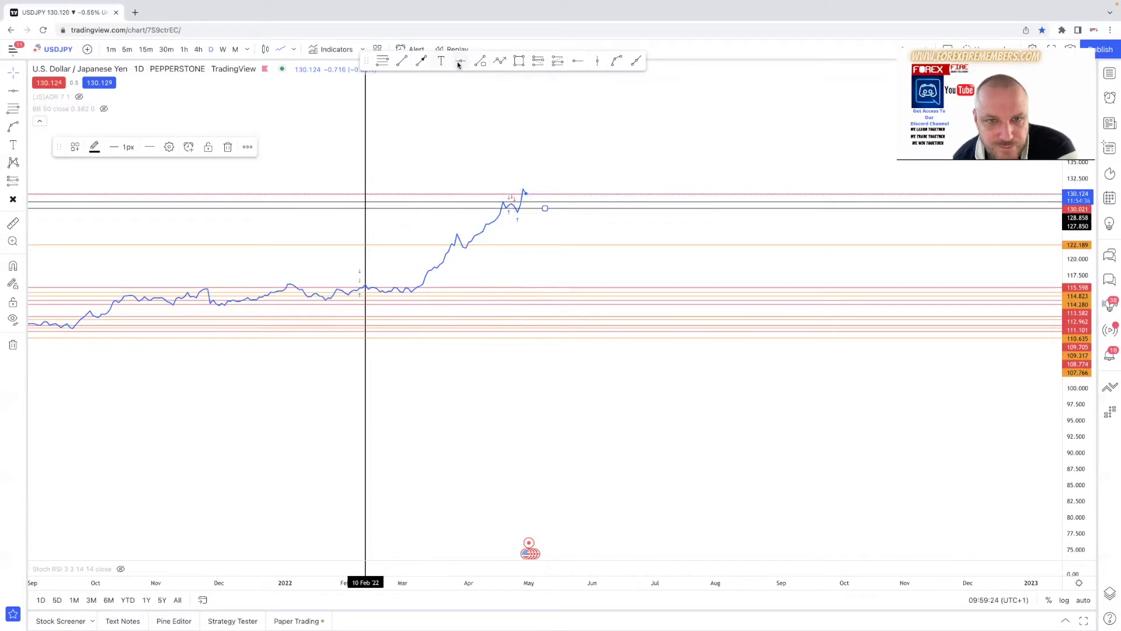
left_click(507, 212)
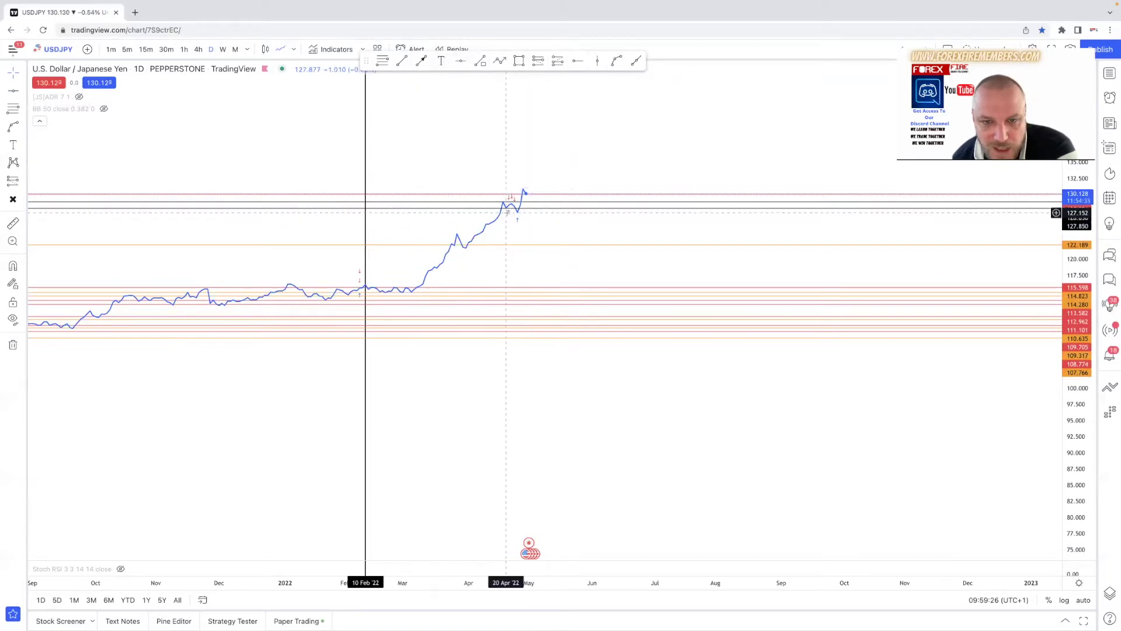
left_click(461, 224)
left_click(466, 62)
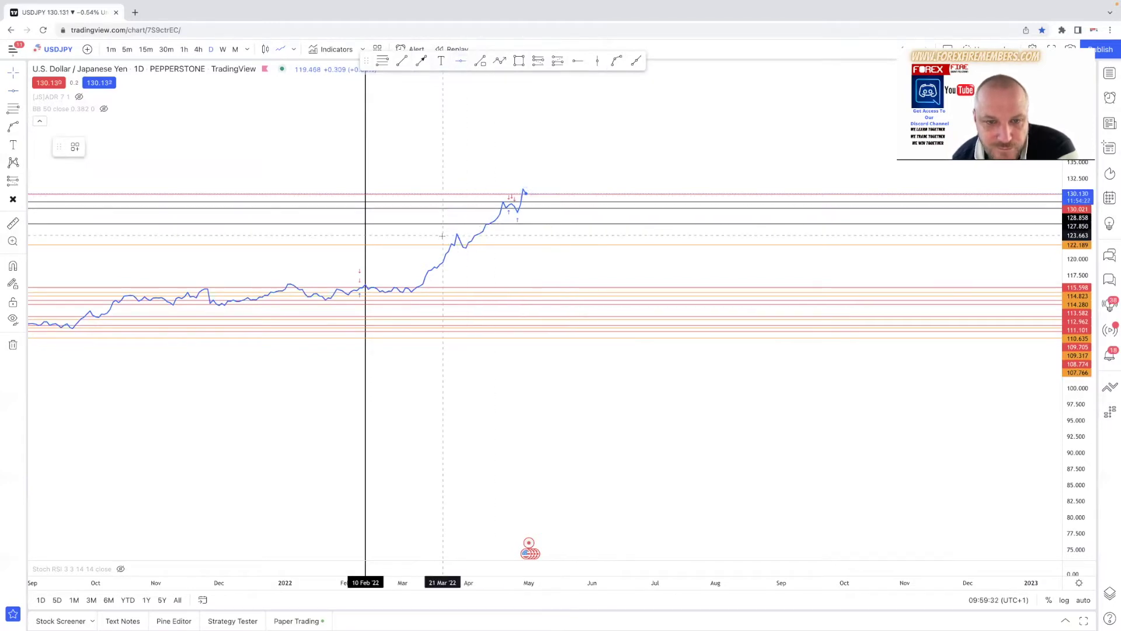
left_click(443, 233)
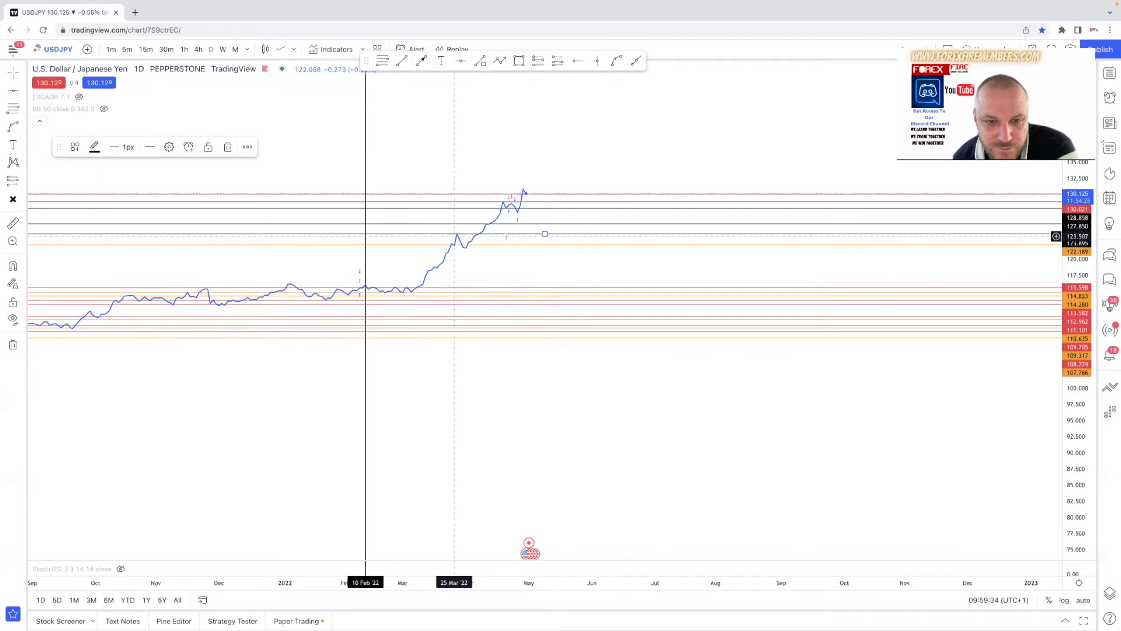
left_click(460, 67)
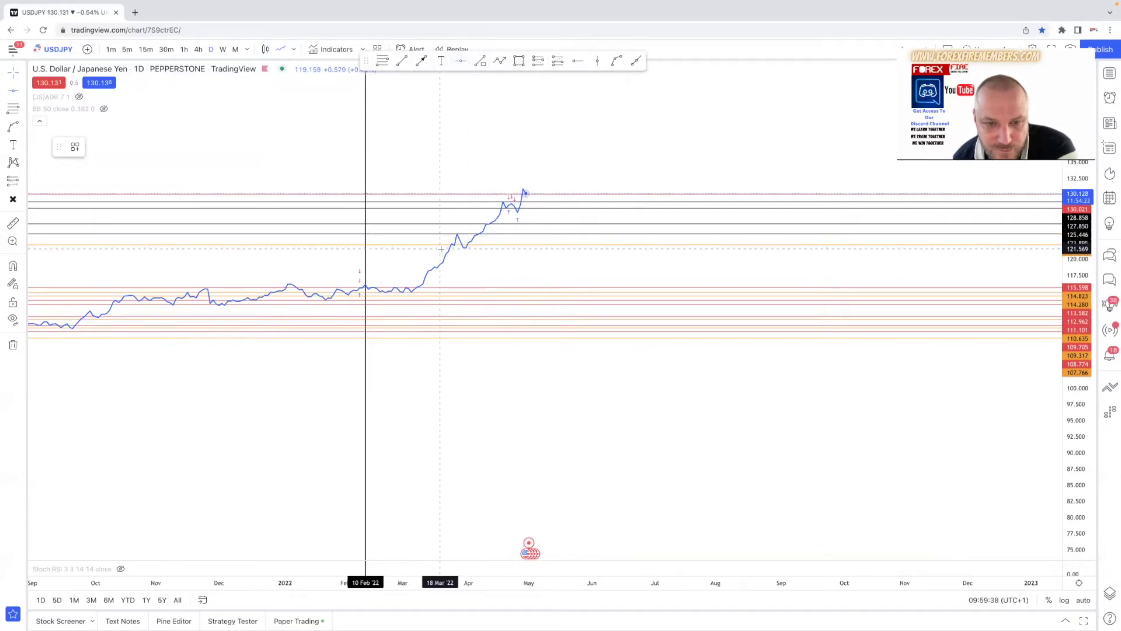
left_click(441, 247)
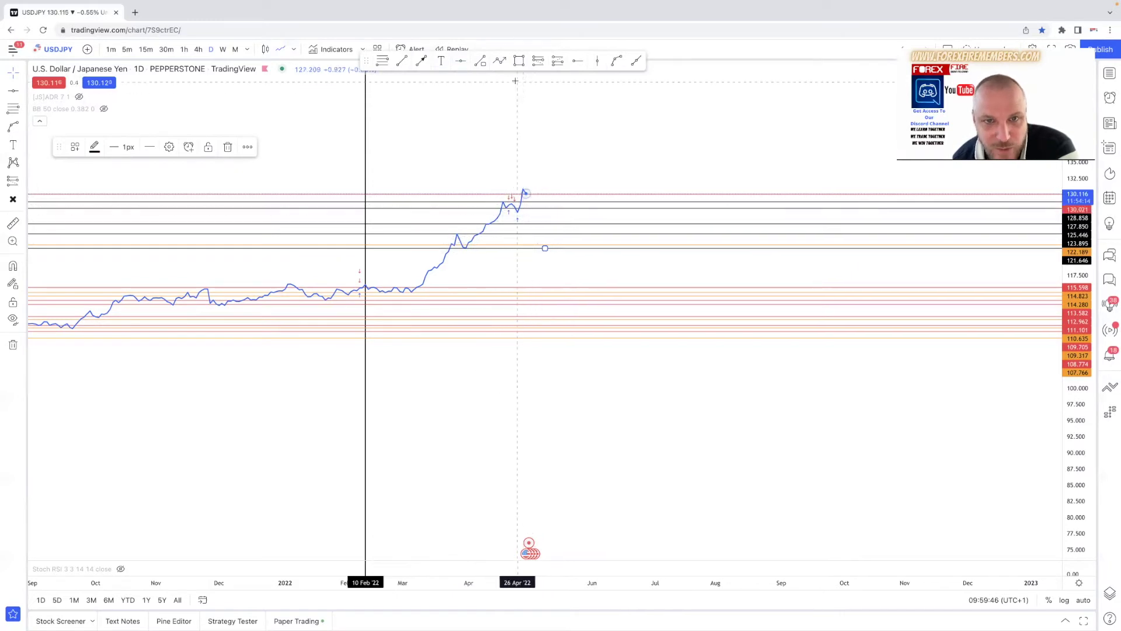
Add daily levels at 128.470, 127.152, 118.855 and about 121.646
left_click(523, 203)
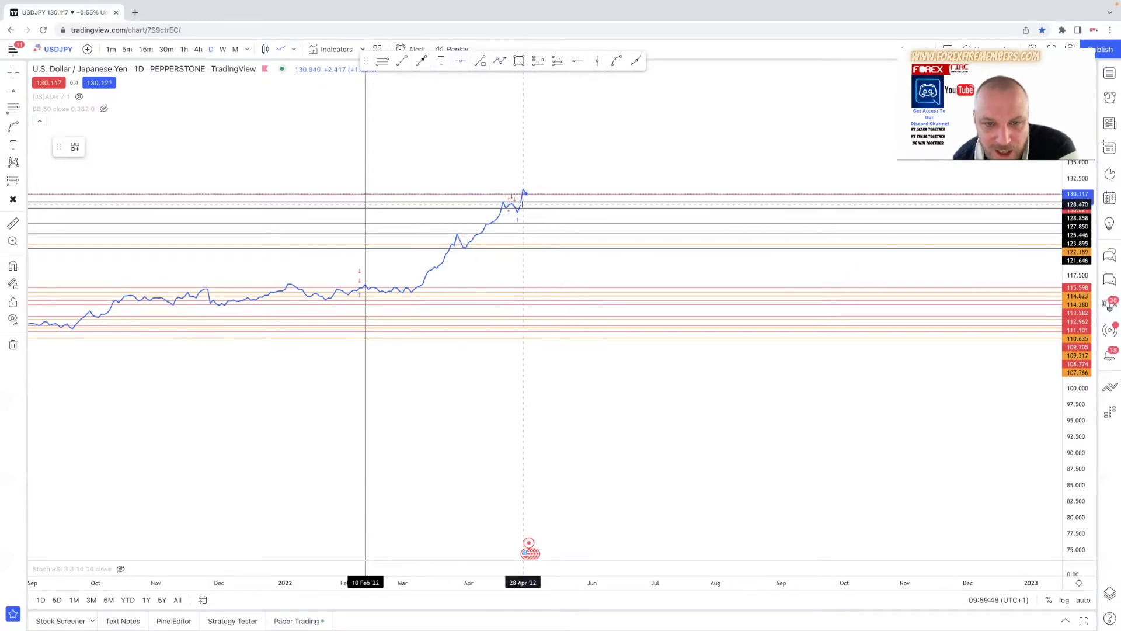
left_click(525, 204)
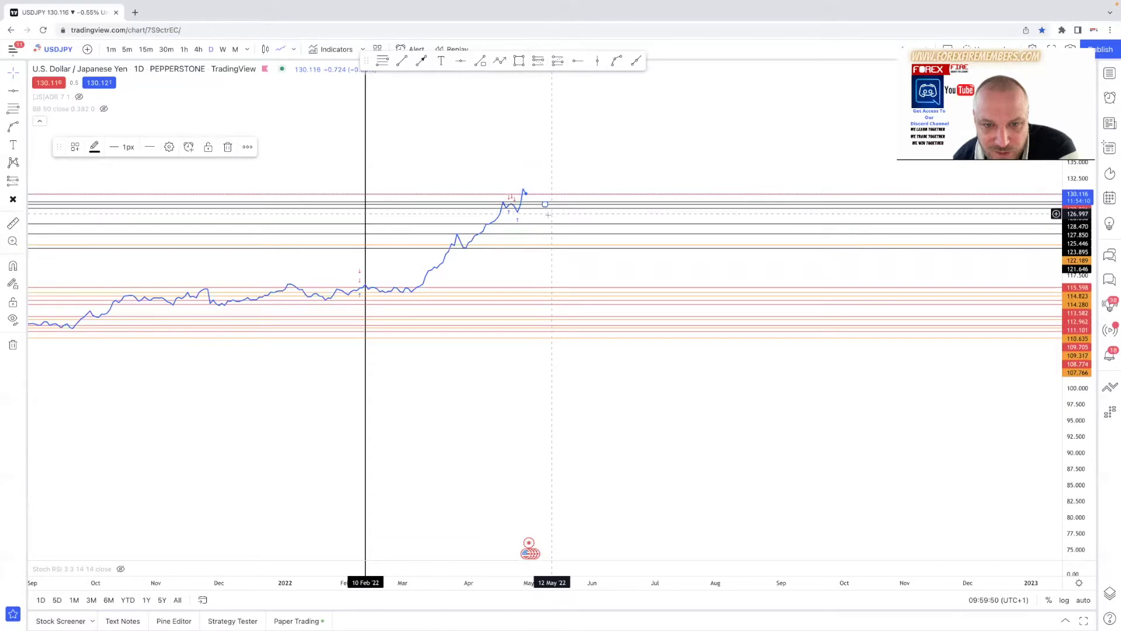
left_click(514, 214)
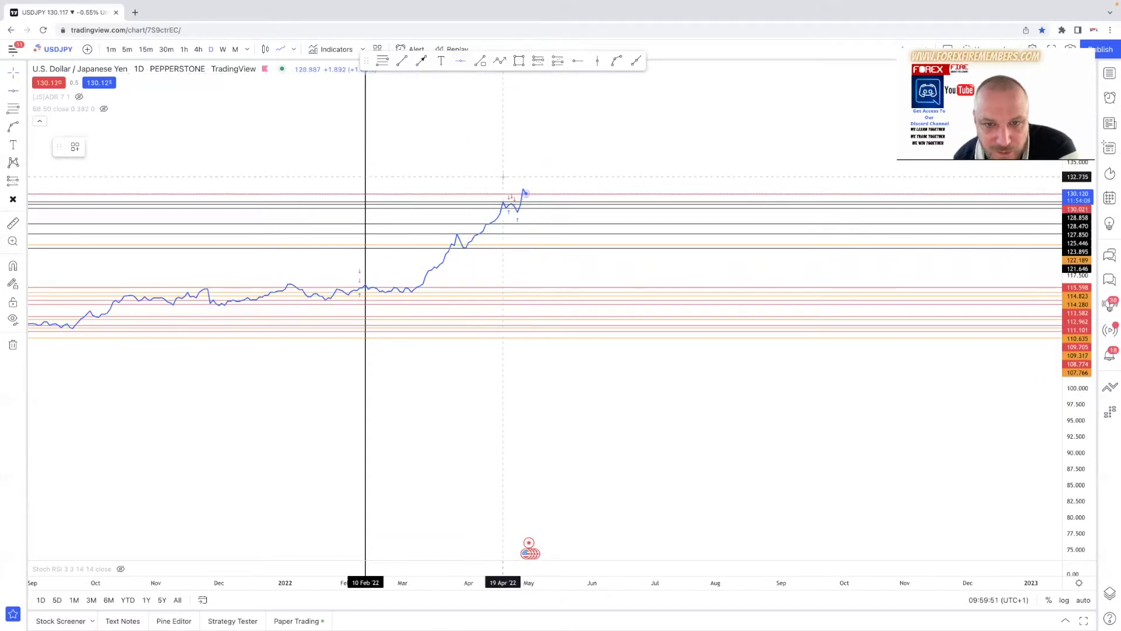
left_click(526, 213)
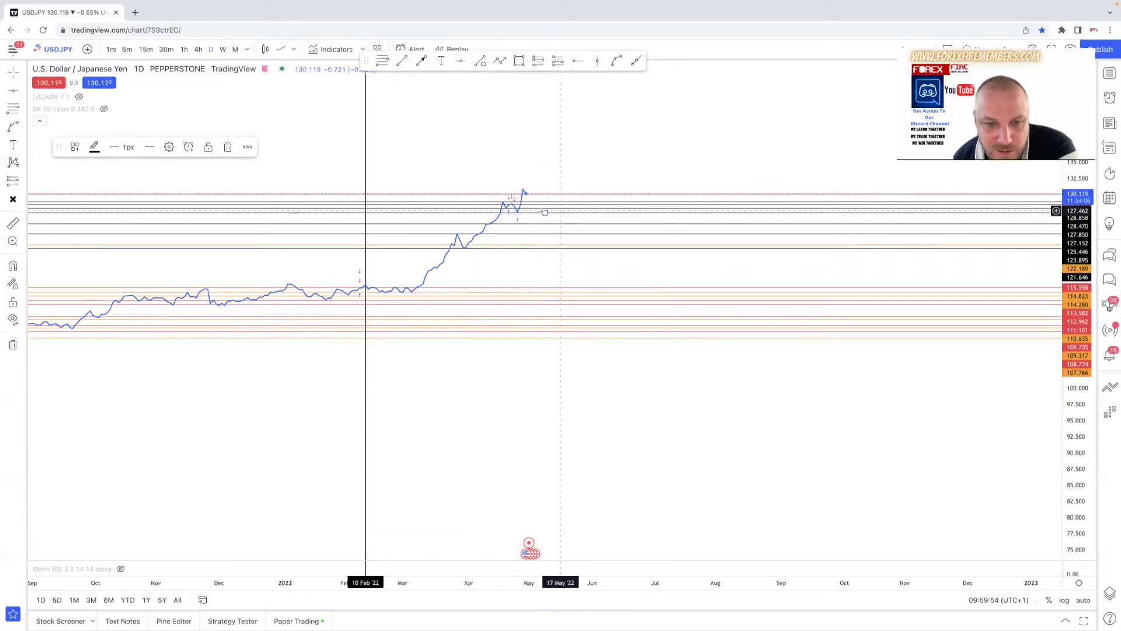
left_click(468, 175)
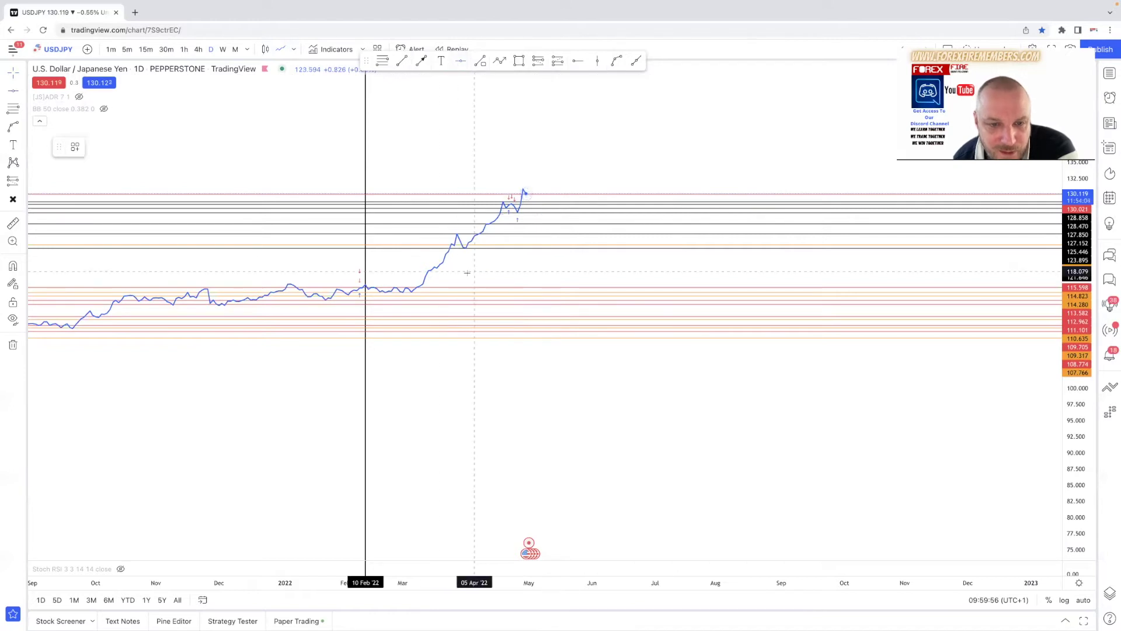
left_click(544, 266)
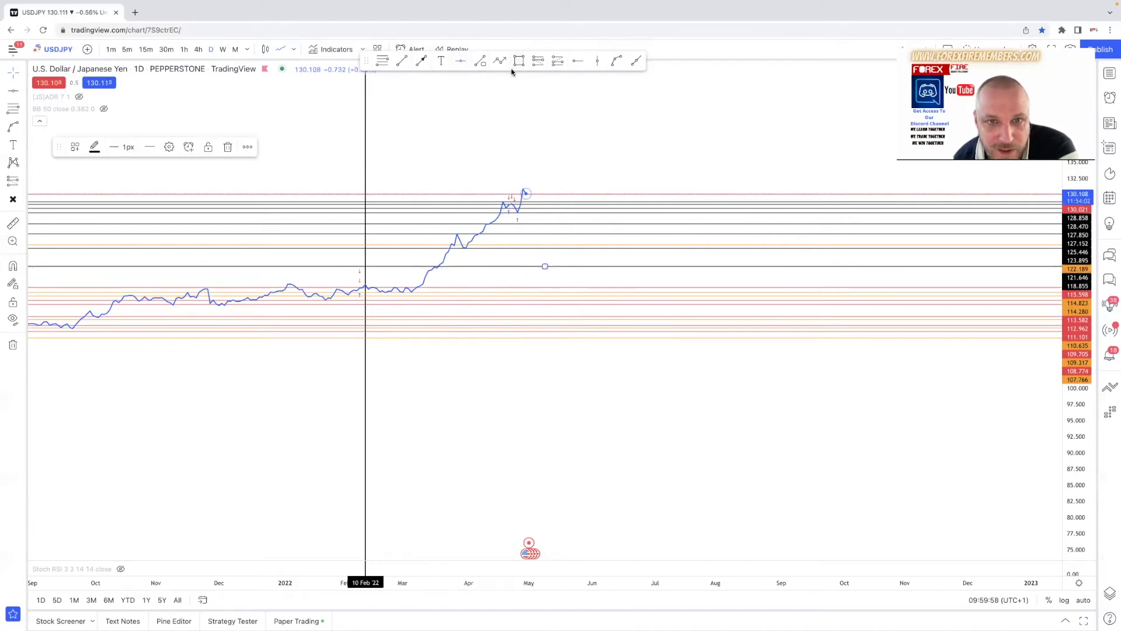
left_click(461, 61)
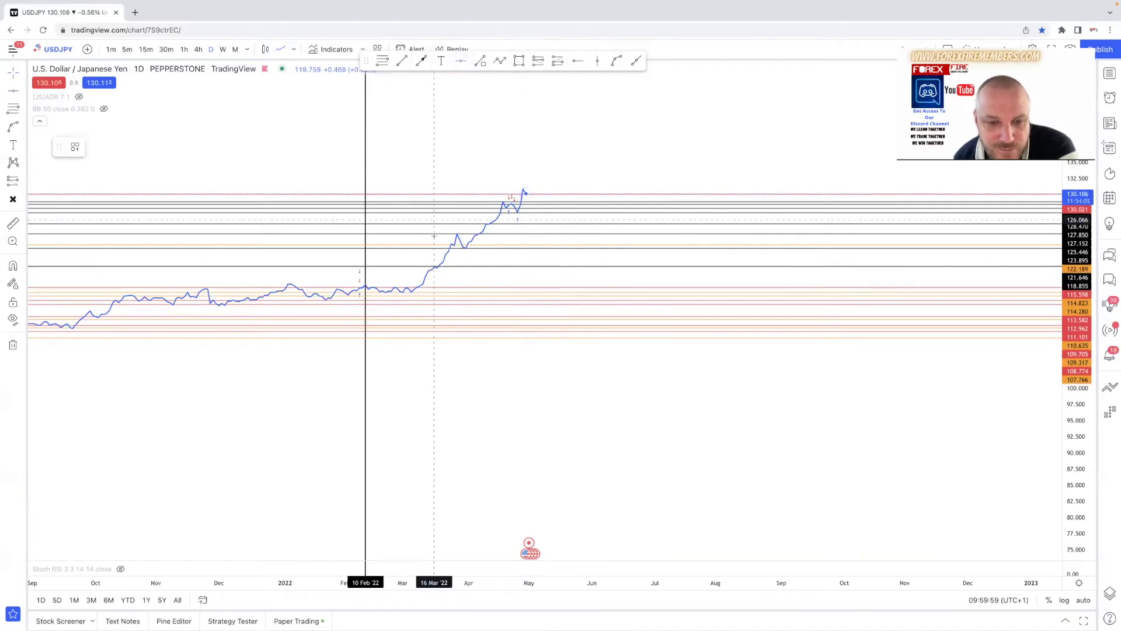
left_click(421, 271)
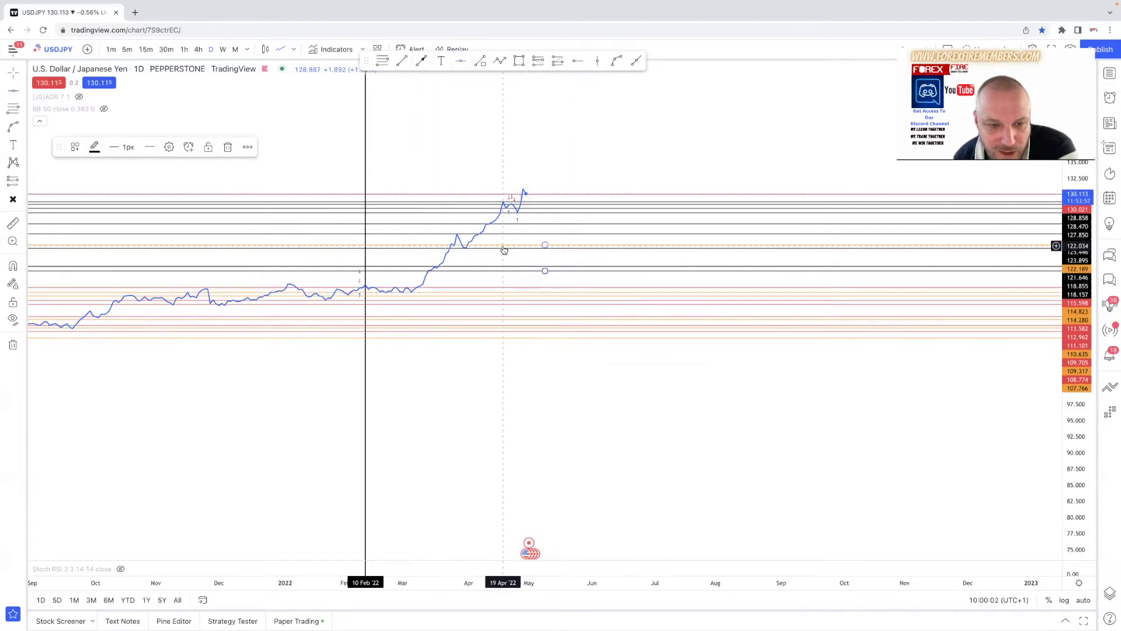
left_click_drag(485, 250, 535, 253)
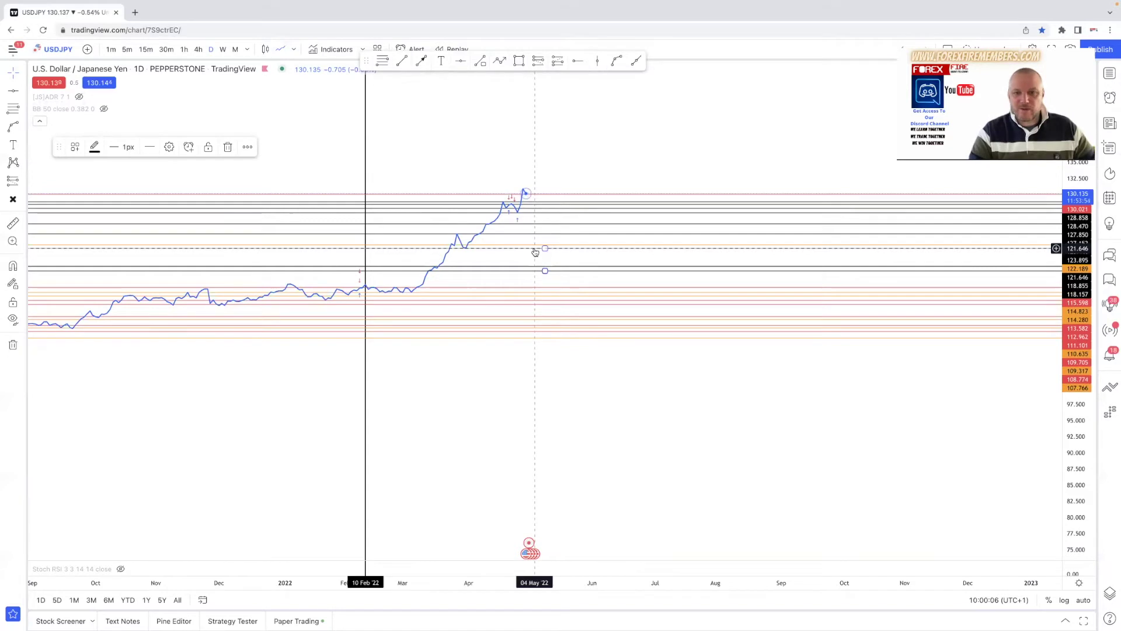
left_click_drag(534, 248, 544, 269)
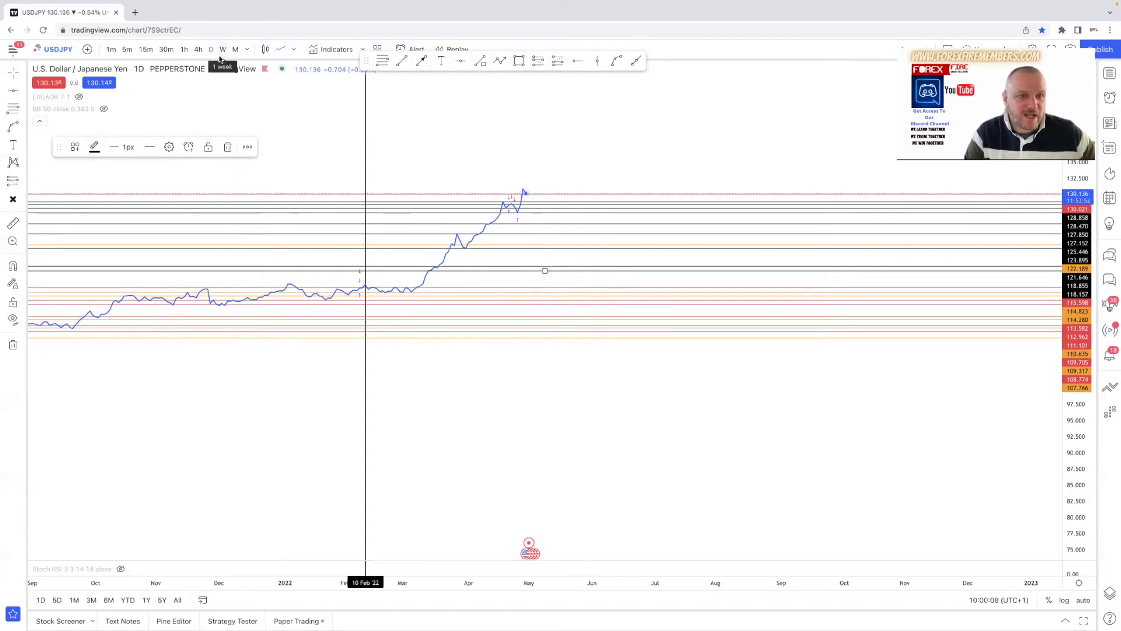
Show the prices as candlesticks, stretch the price scale, and delete the 10 Feb vertical line
left_click(265, 50)
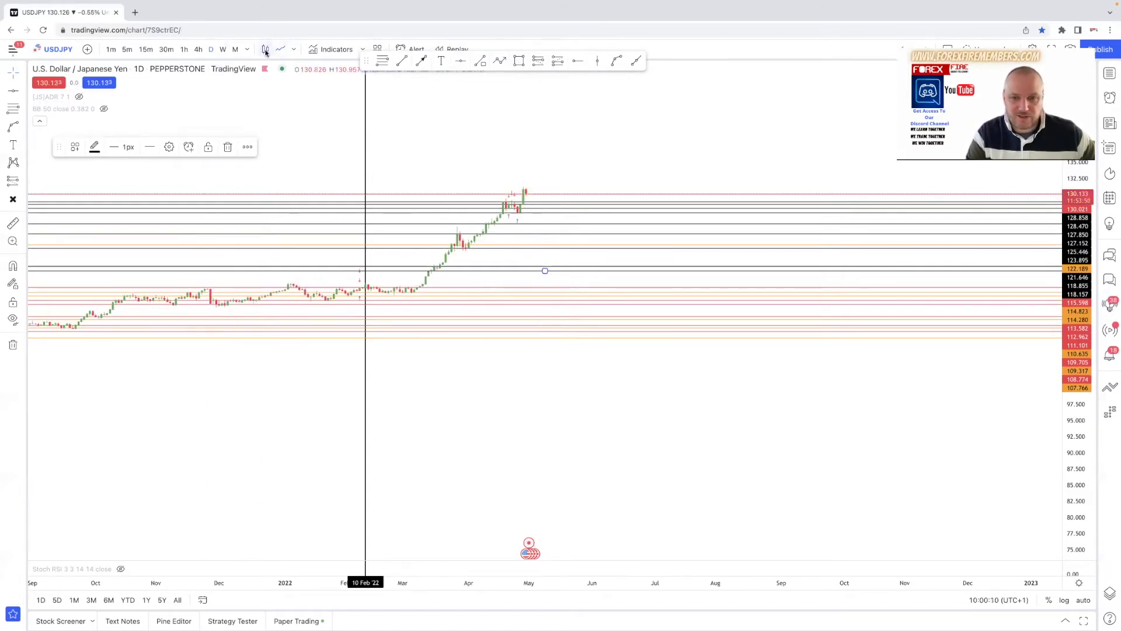
scroll(403, 173, "up", 3)
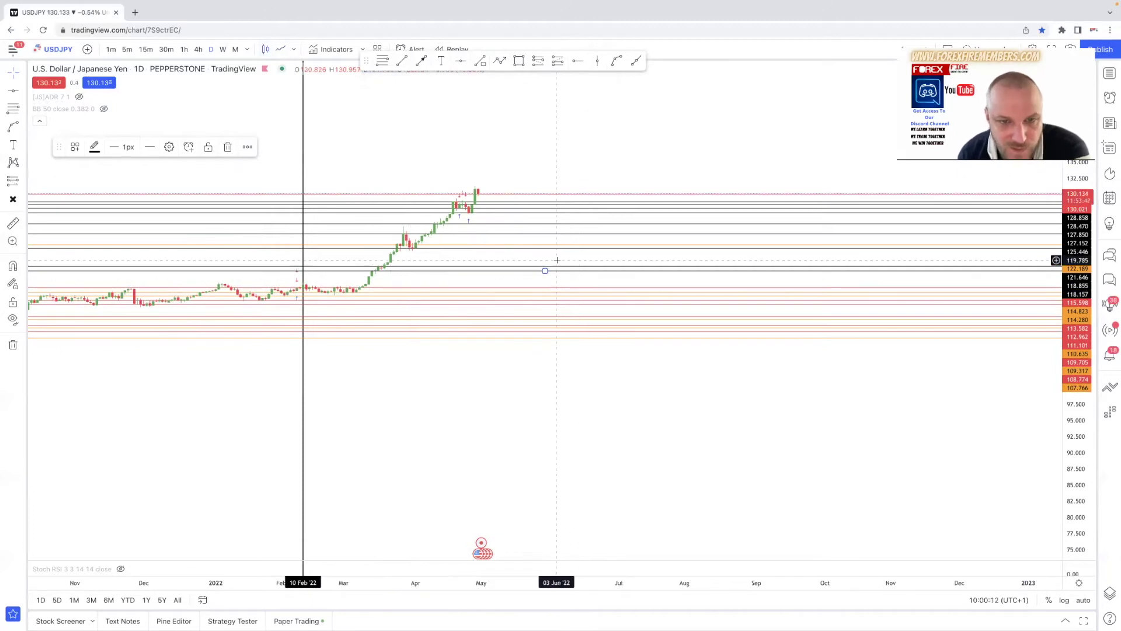
scroll(549, 265, "up", 3)
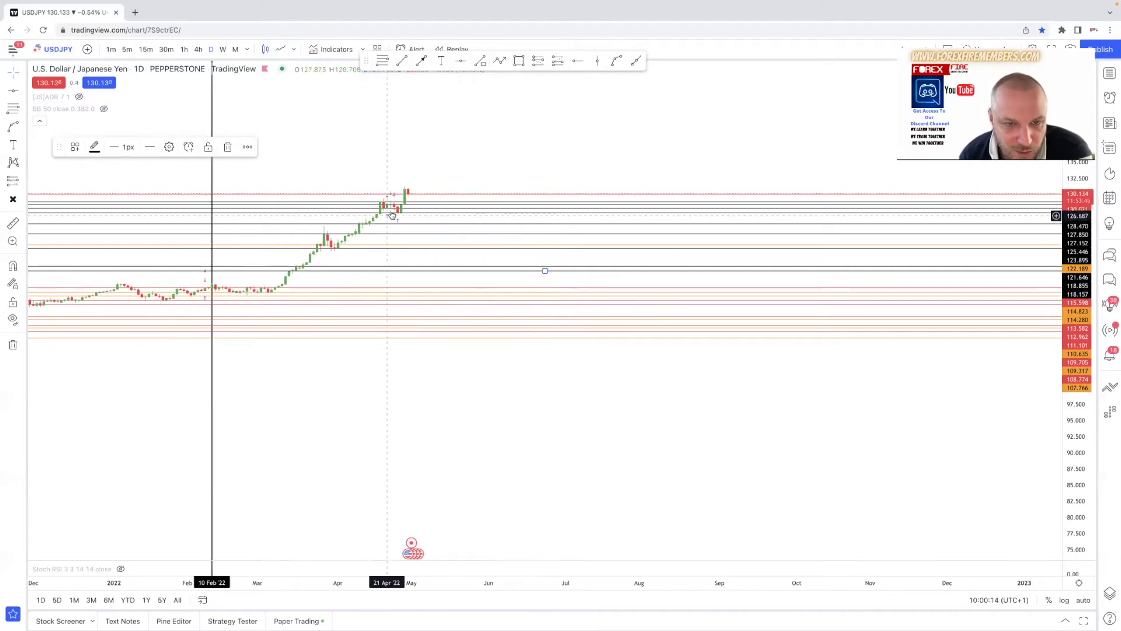
left_click_drag(1079, 445, 1079, 386)
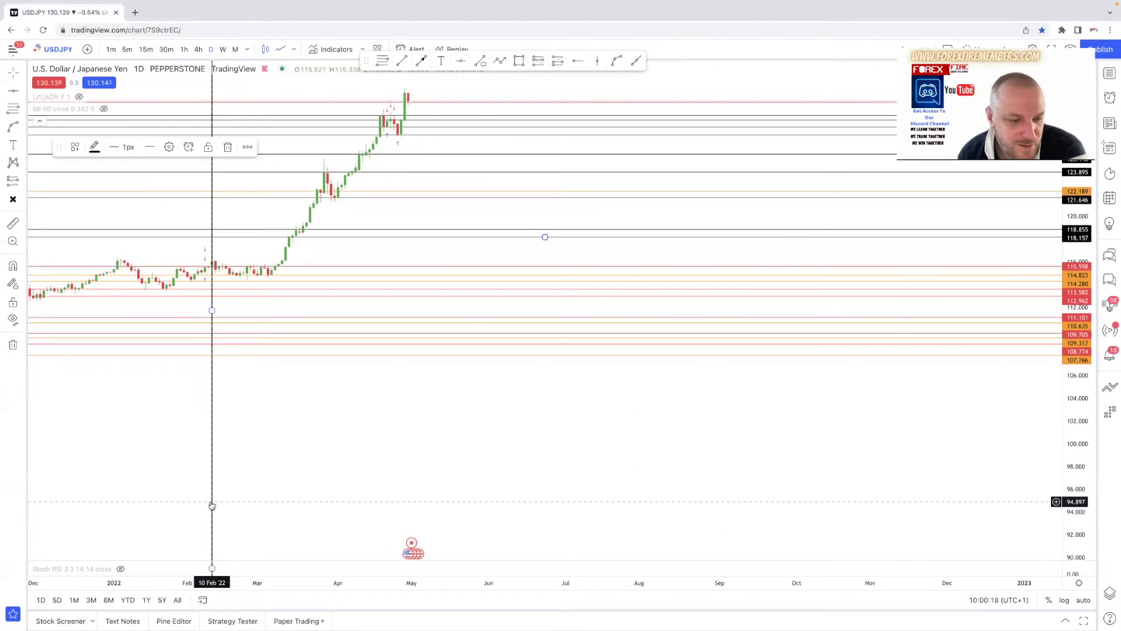
left_click(227, 148)
Switch to monthly candles and fit the view from 2014 onward
left_click_drag(508, 395, 510, 454)
scroll(509, 454, "up", 2)
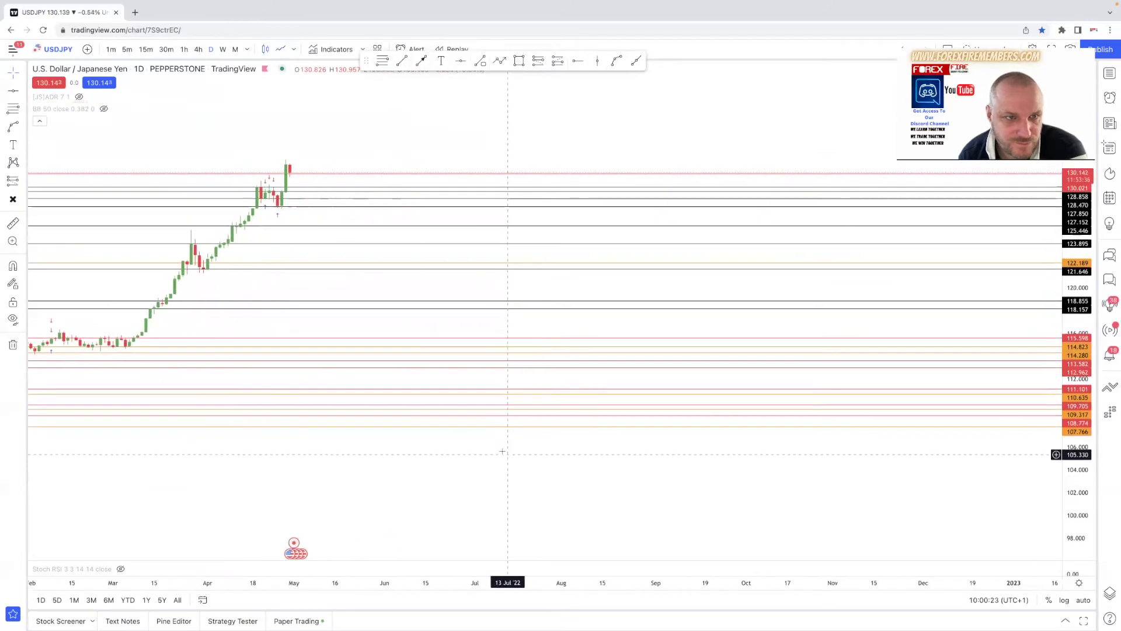
left_click(235, 50)
left_click_drag(502, 135, 659, 123)
left_click_drag(1082, 231, 1080, 257)
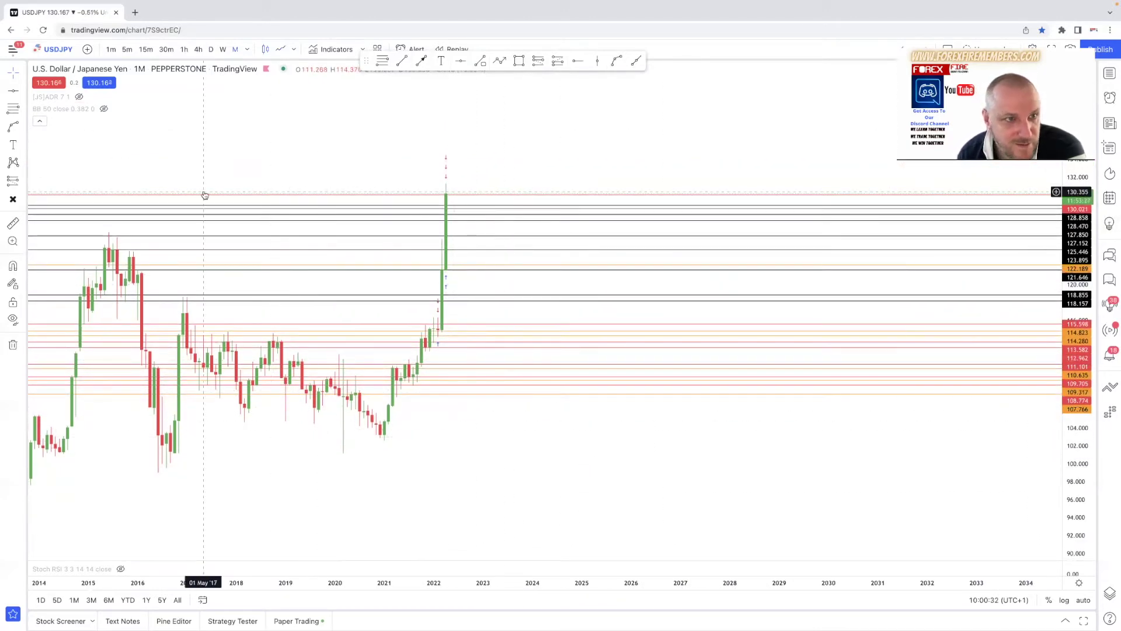
Mark the 102.631 low, then delete the collapsed Fibonacci retracement drawn there
left_click(384, 62)
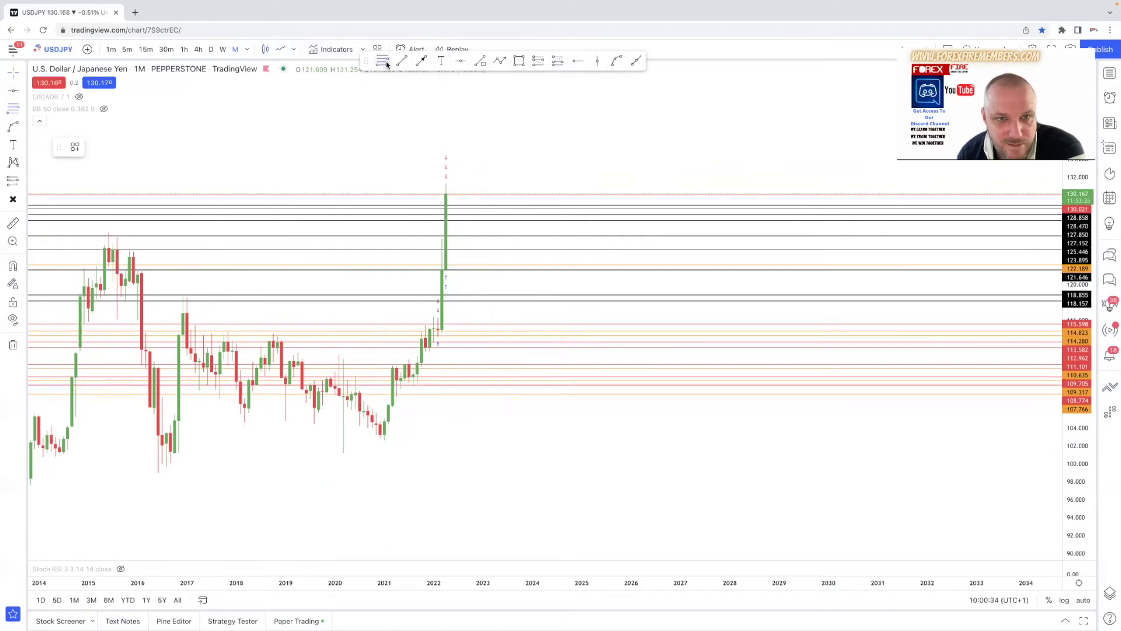
left_click(380, 439)
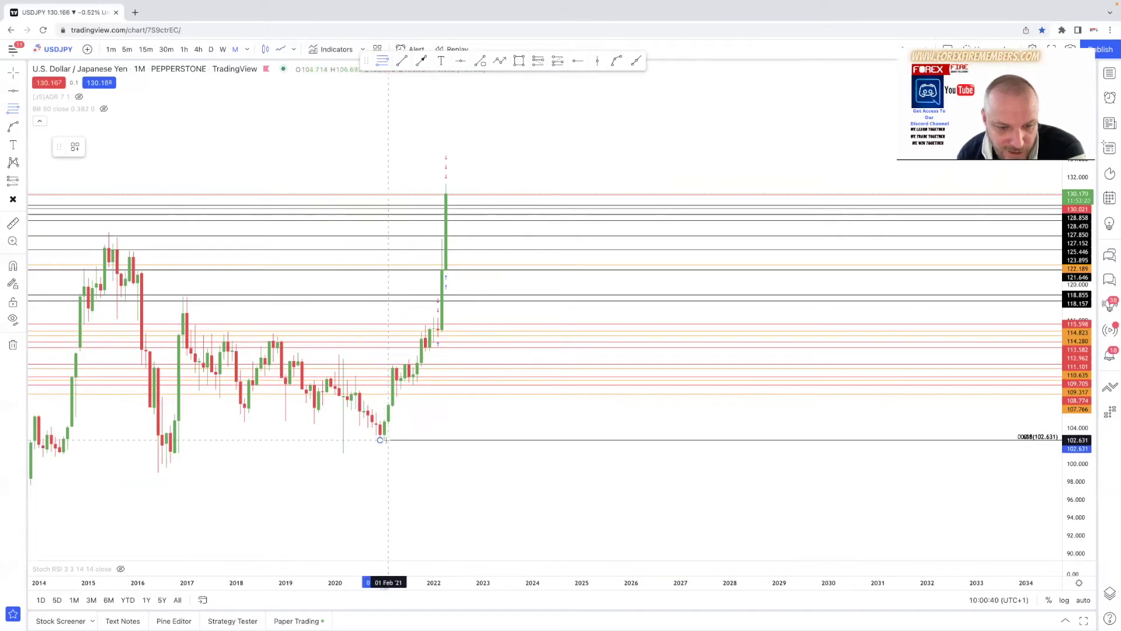
left_click_drag(379, 439, 381, 440)
left_click(380, 440)
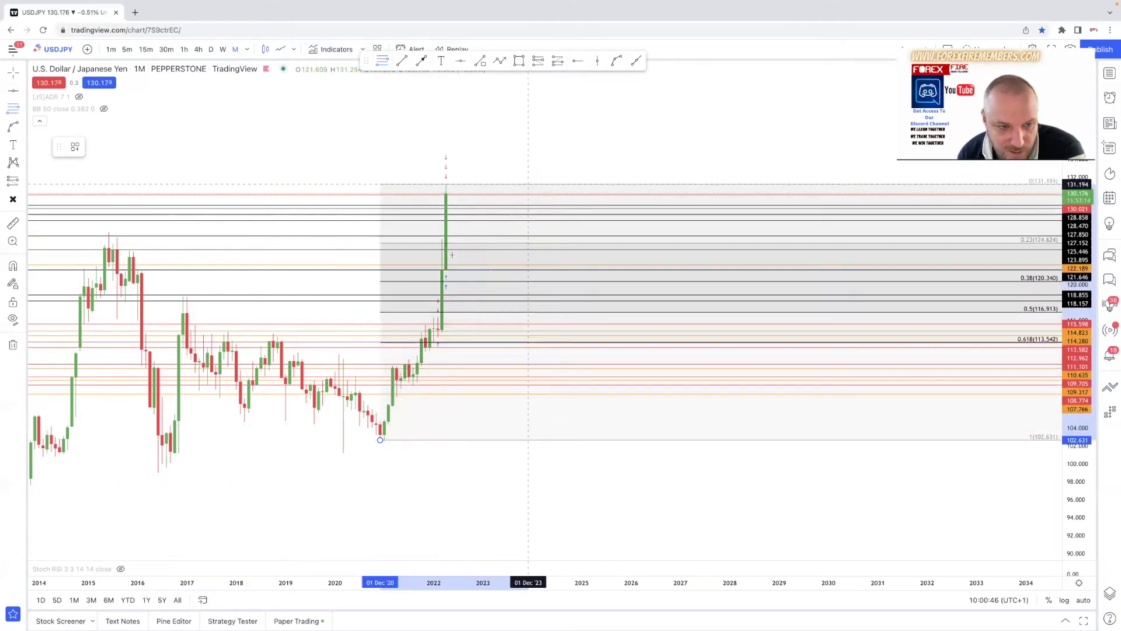
left_click(425, 445)
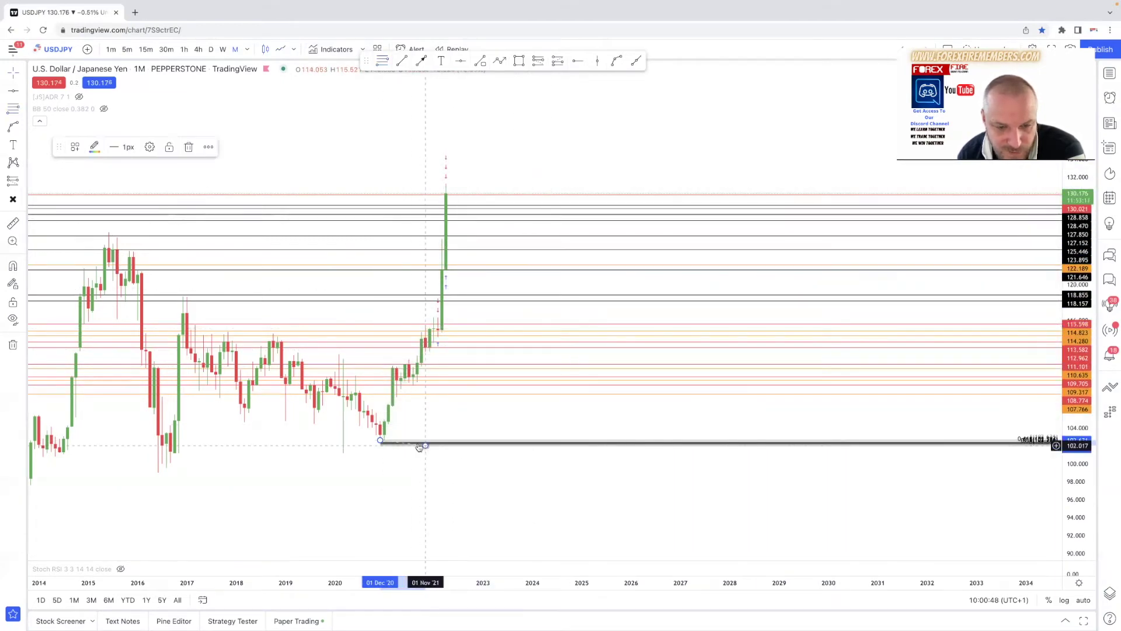
left_click(190, 147)
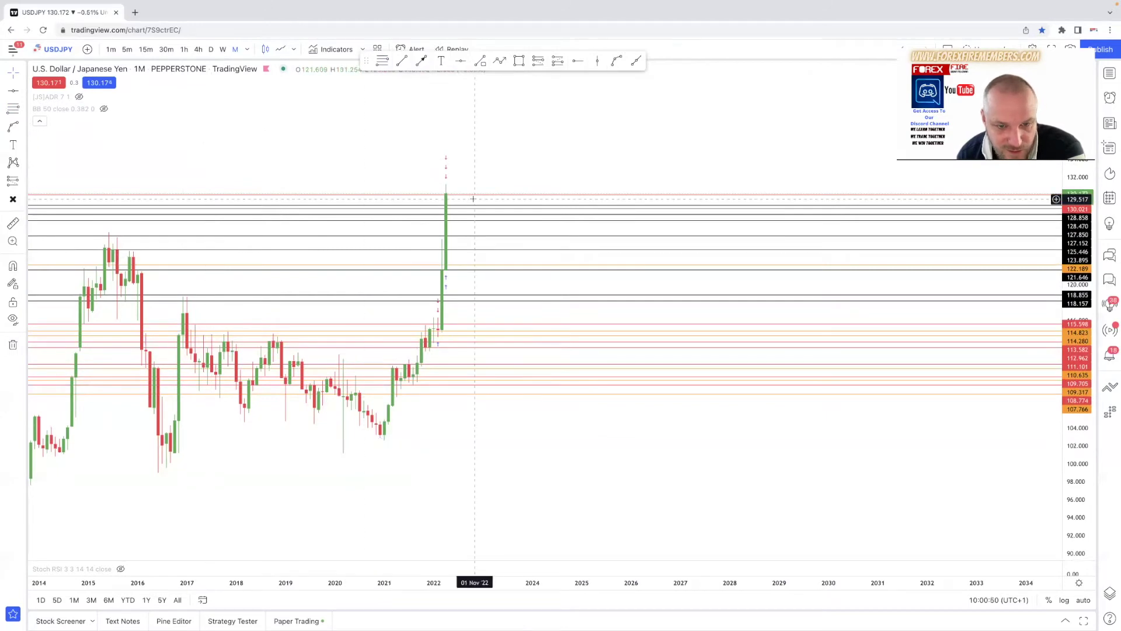
On the monthly chart, draw a Fib retracement from the 2015 high (125.828) to 98.942, giving 0.618 at 115.558
scroll(448, 456, "left", 6)
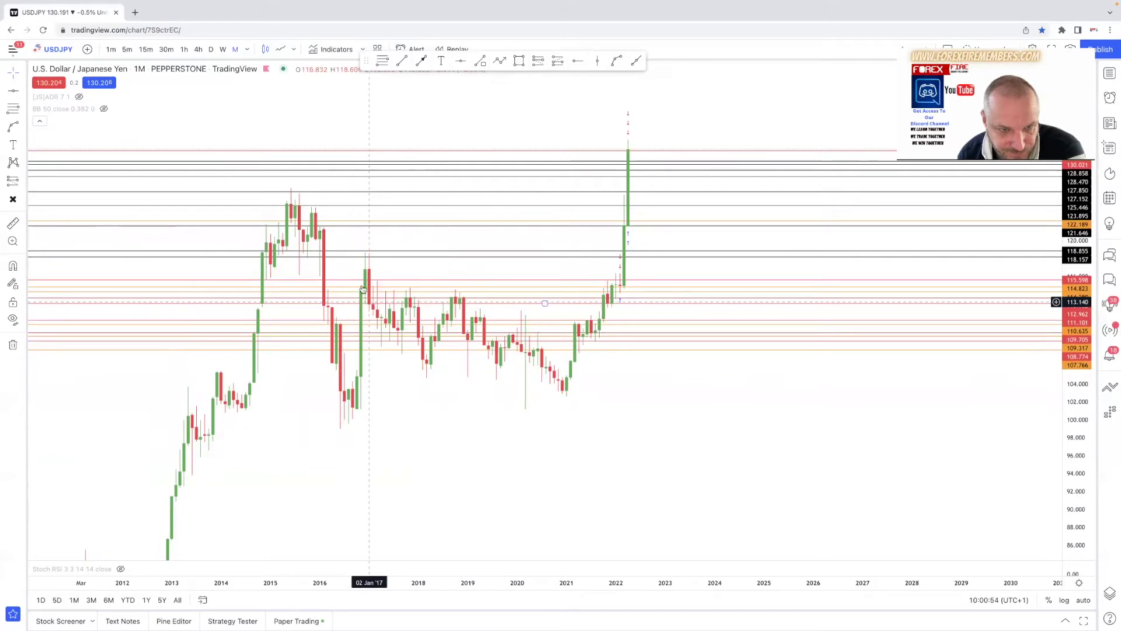
scroll(298, 213, "down", 1)
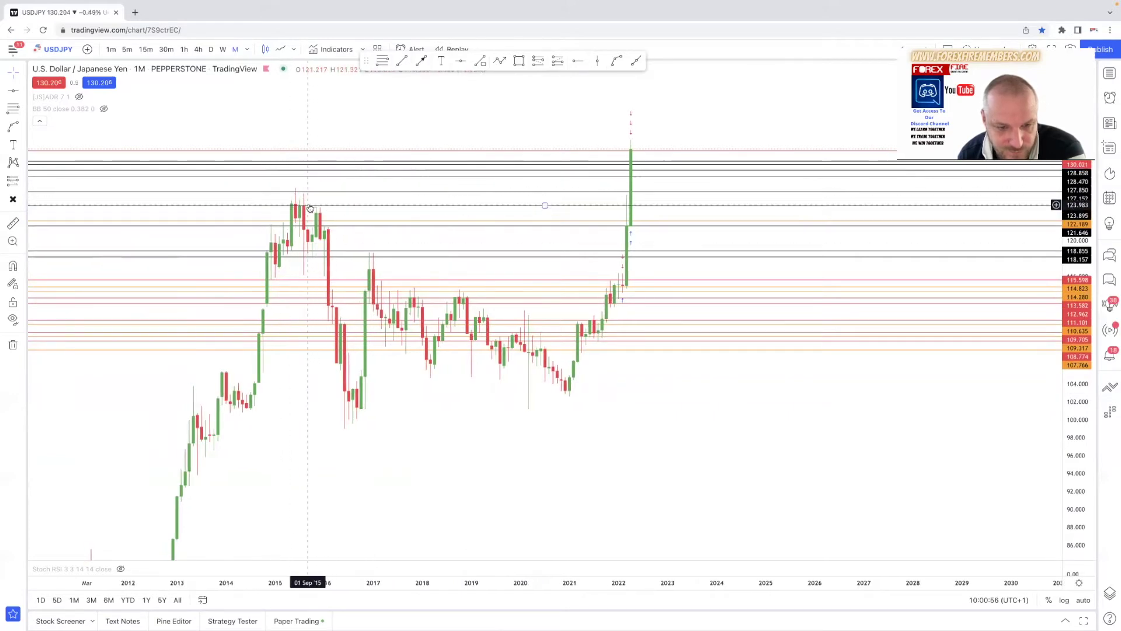
scroll(175, 175, "down", 1)
left_click(14, 110)
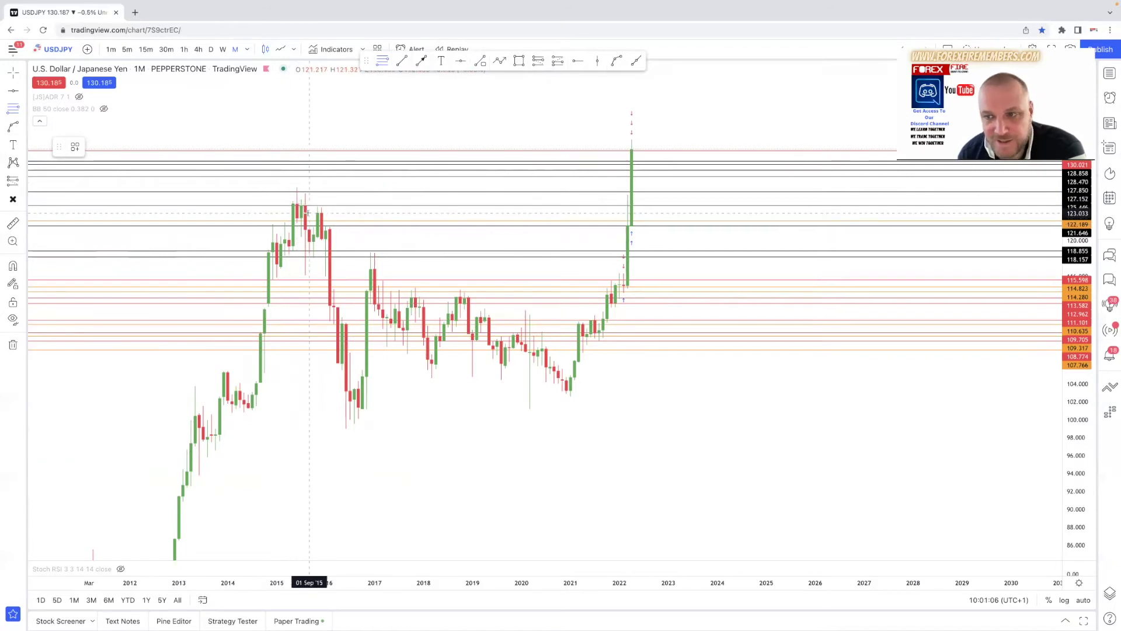
left_click(289, 188)
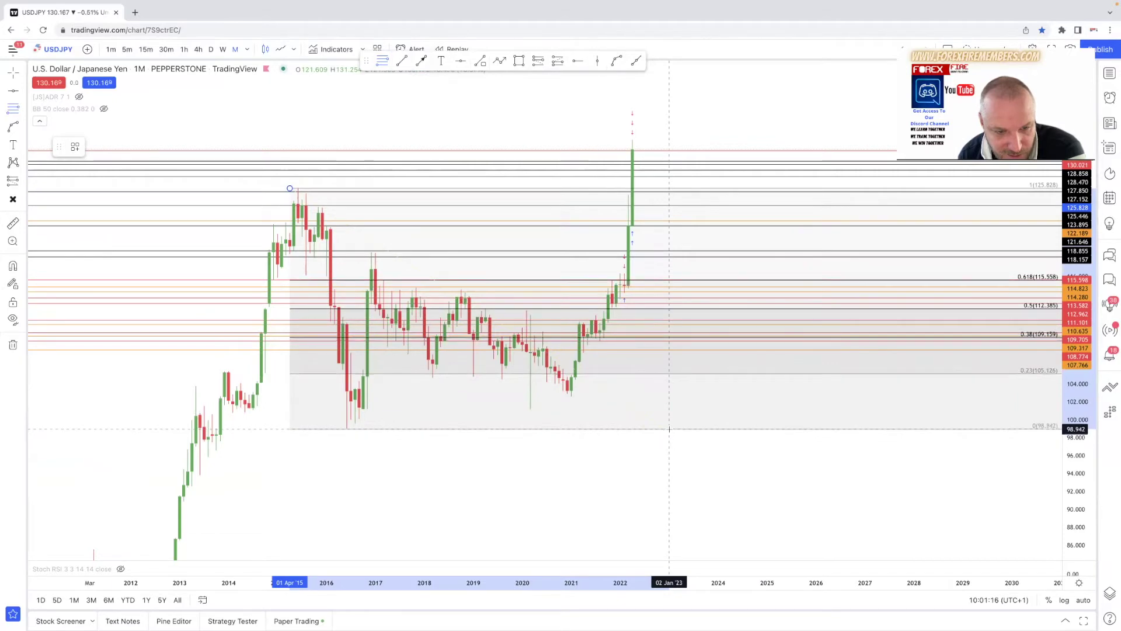
left_click(669, 429)
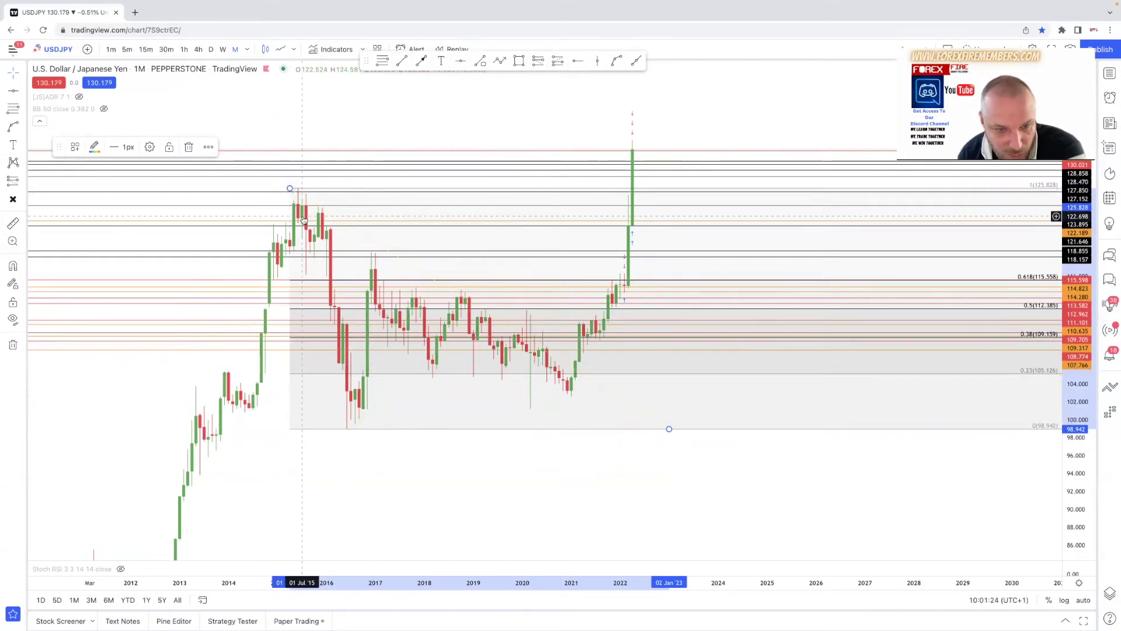
Add a red dotted horizontal line at the 0.23 Fibonacci level
scroll(508, 416, "up", 1)
scroll(508, 416, "up", 2)
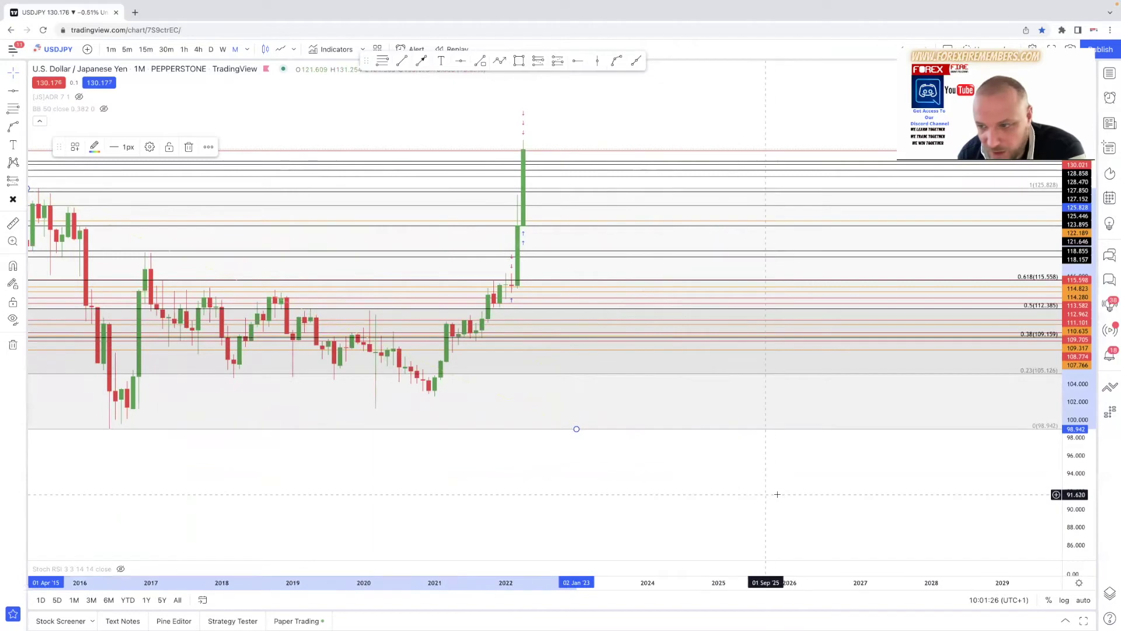
scroll(525, 460, "down", 1)
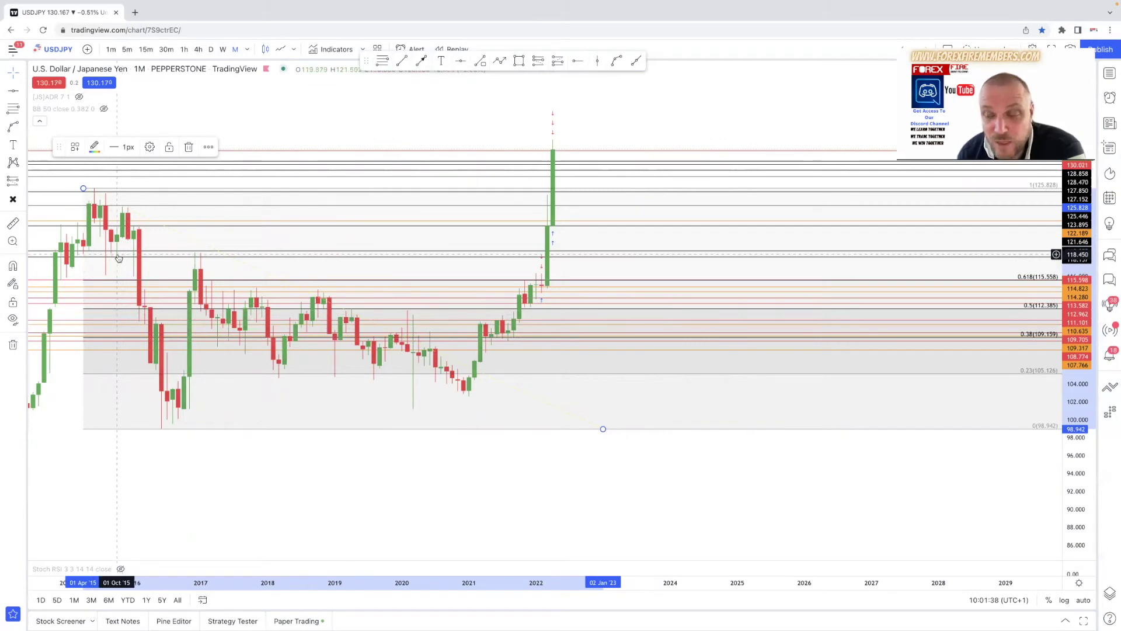
left_click(461, 62)
left_click(407, 113)
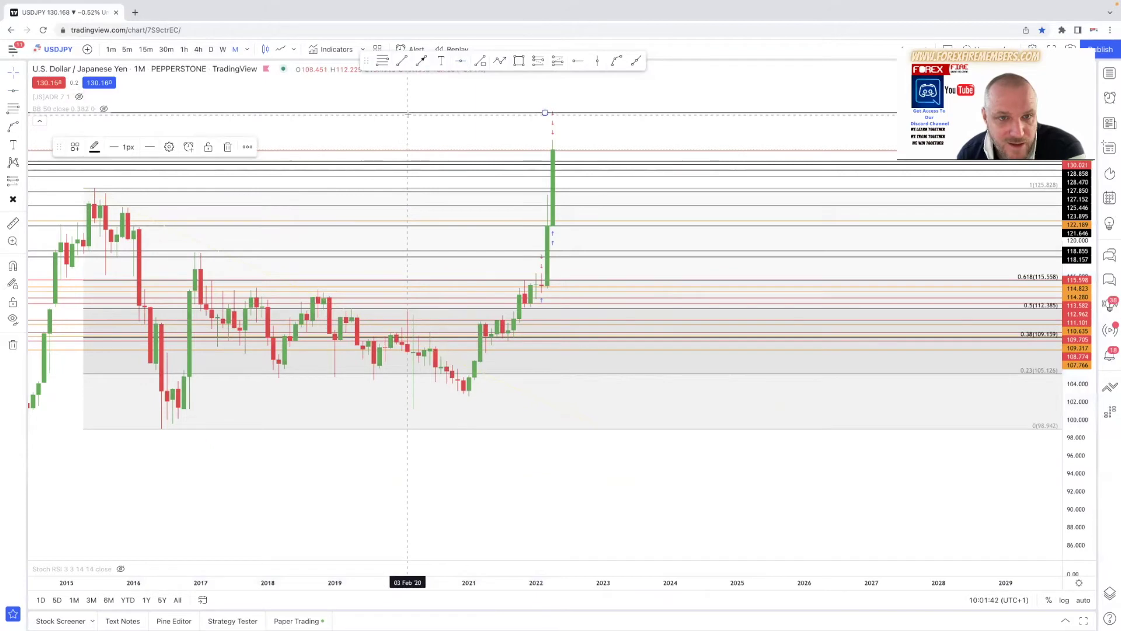
left_click(94, 147)
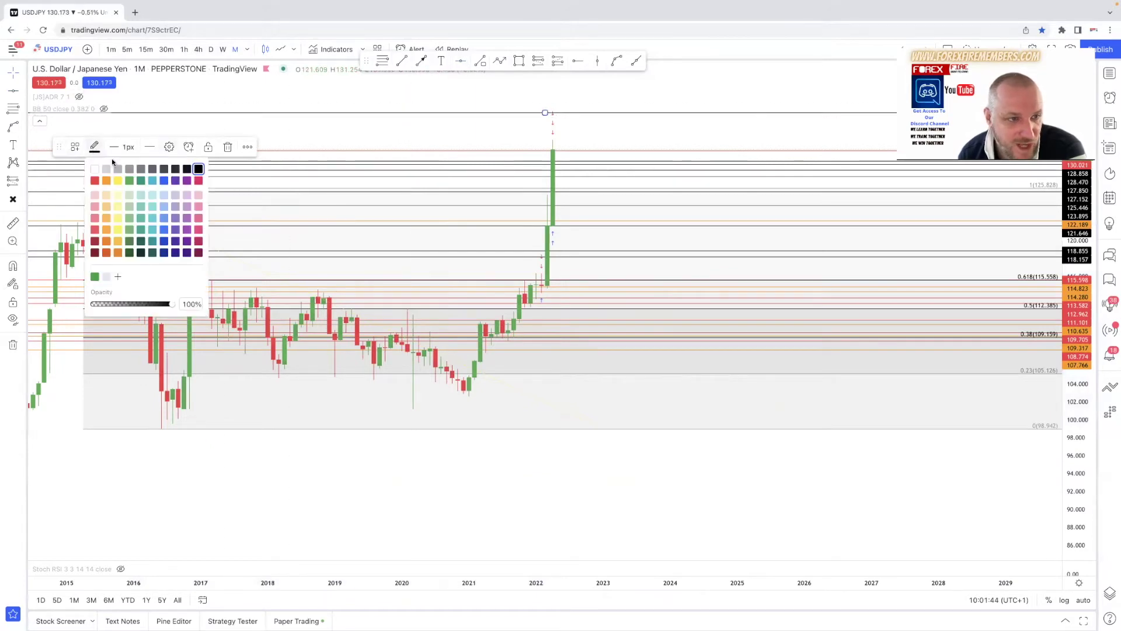
left_click(94, 181)
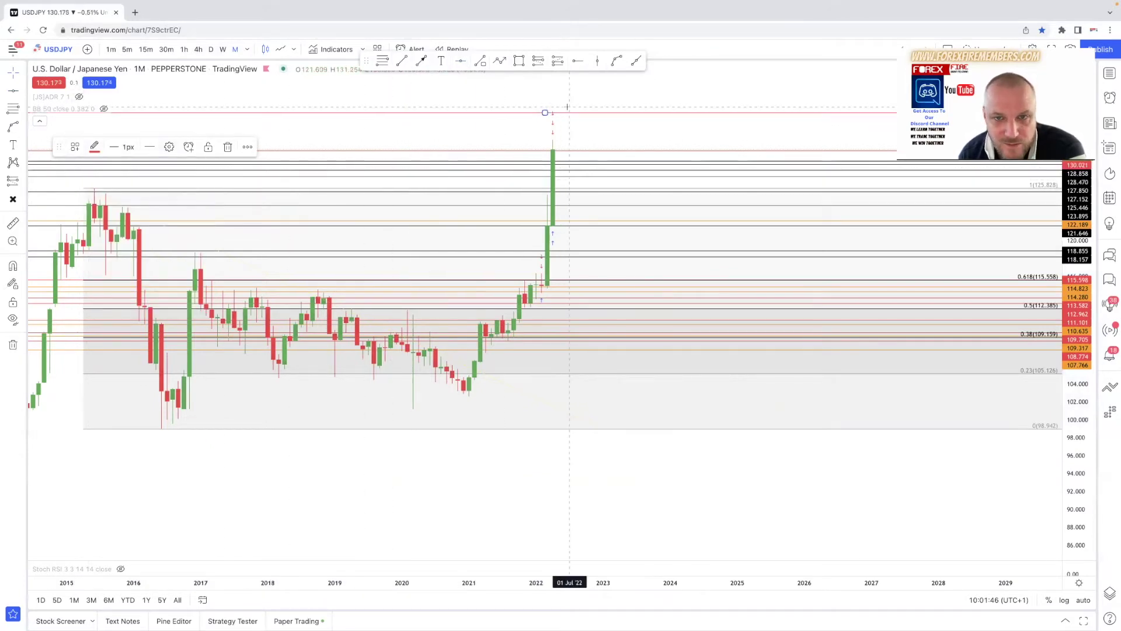
left_click_drag(545, 113, 347, 374)
left_click(148, 148)
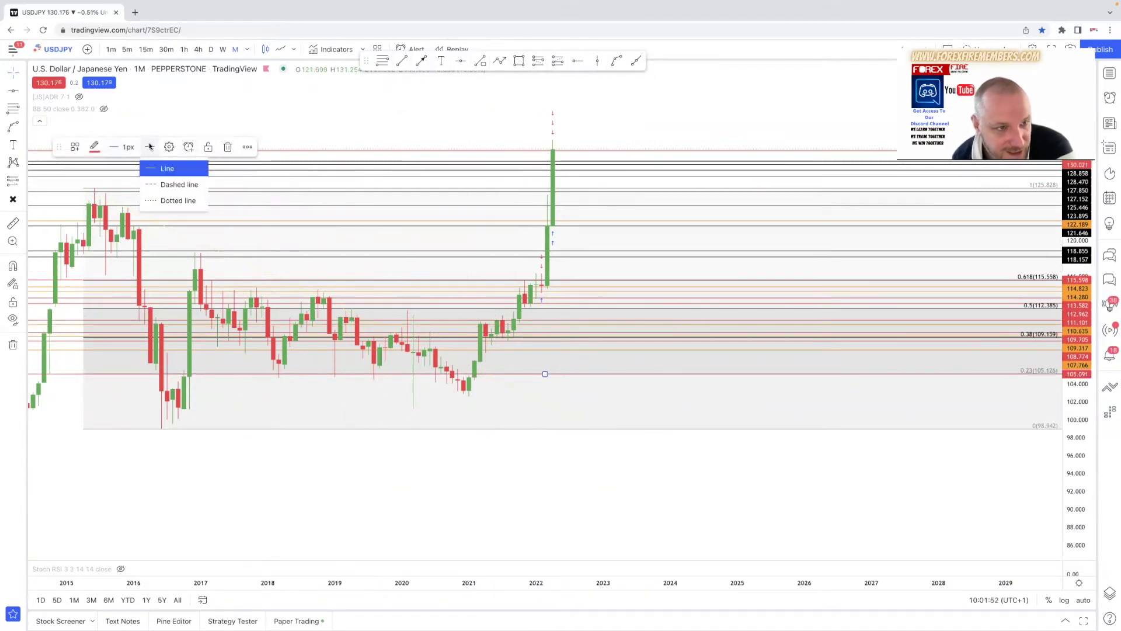
left_click(151, 201)
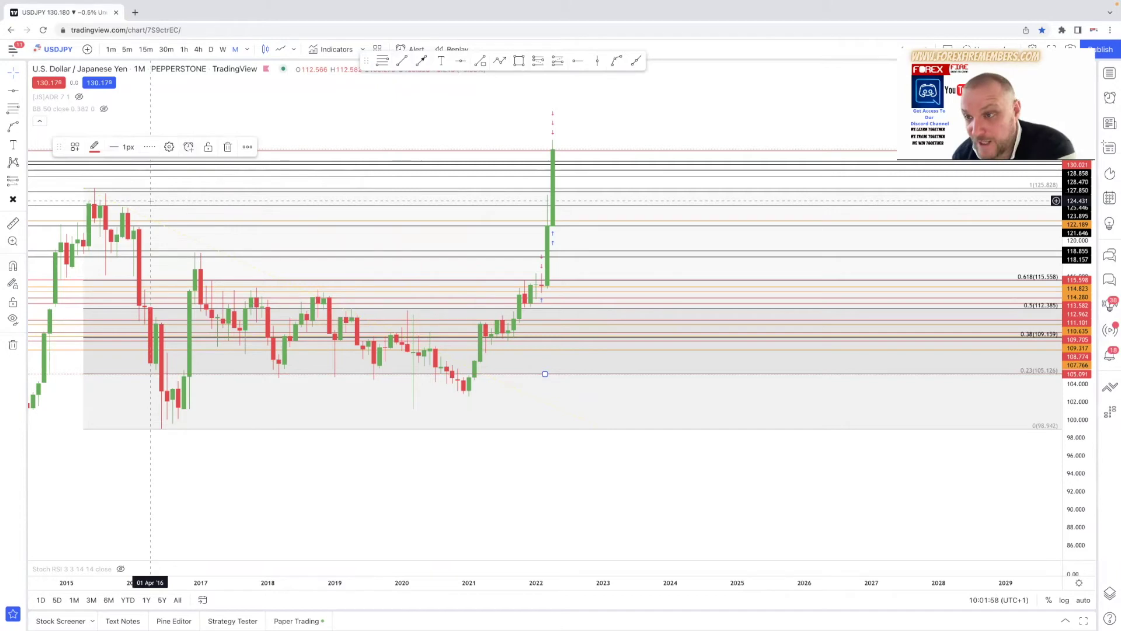
Add horizontal lines at the 0.38, 0.5 and 0.618 Fibonacci levels
left_click(462, 62)
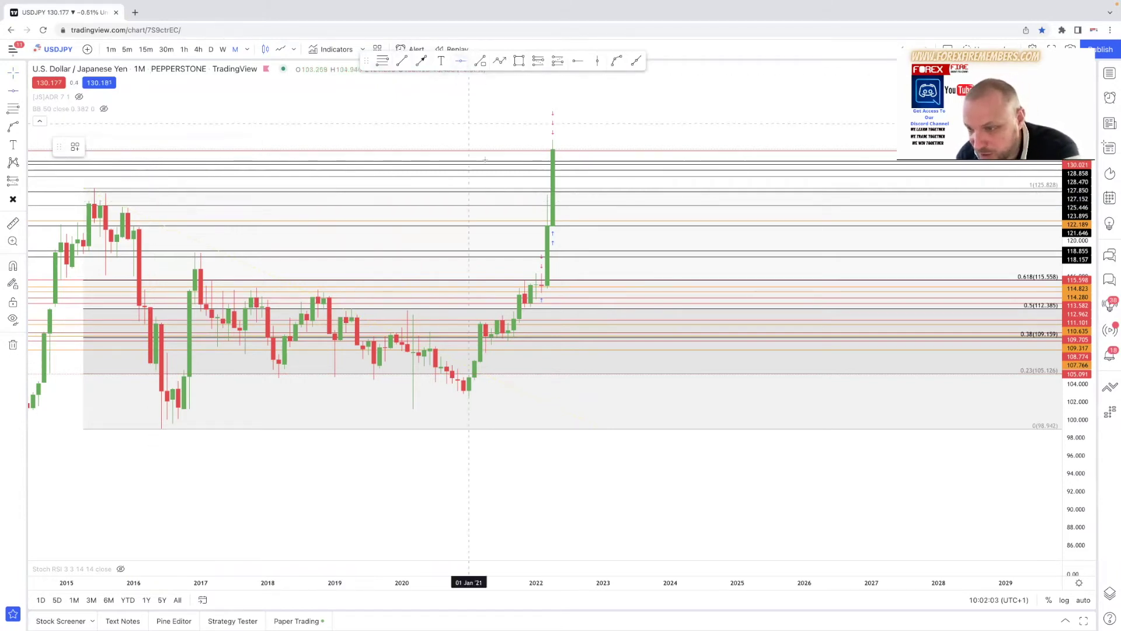
left_click(635, 337)
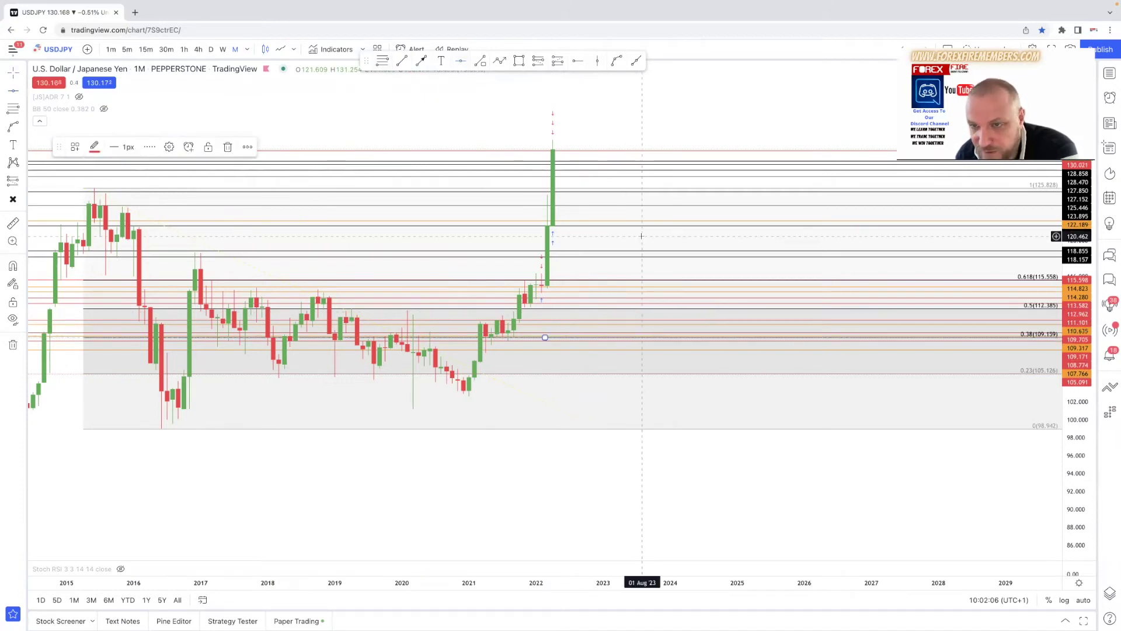
left_click(462, 62)
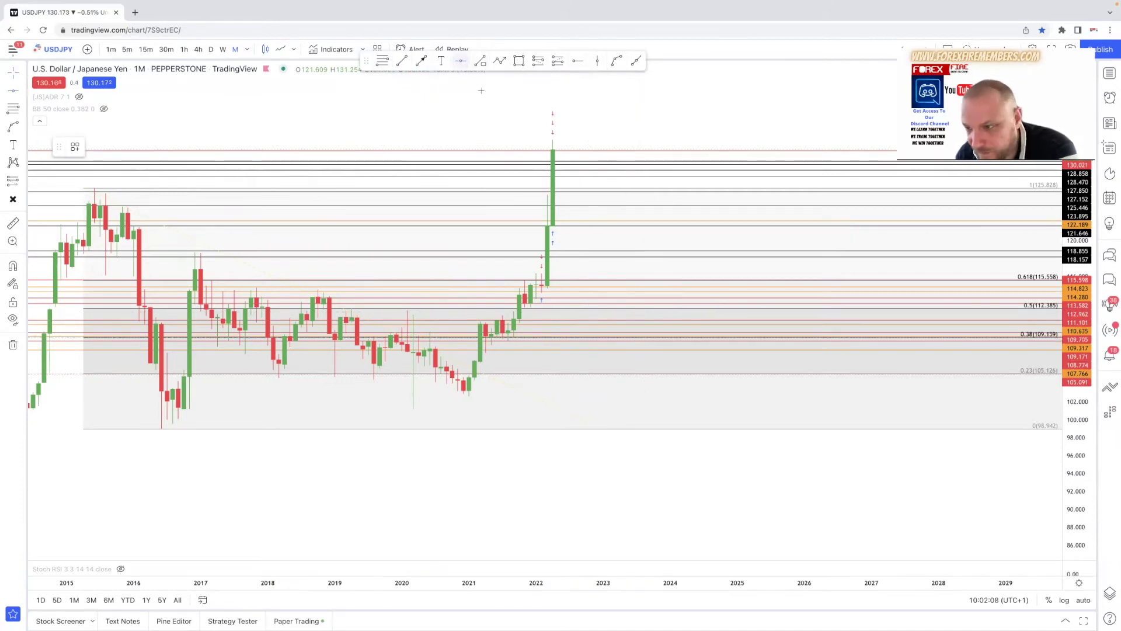
left_click(644, 308)
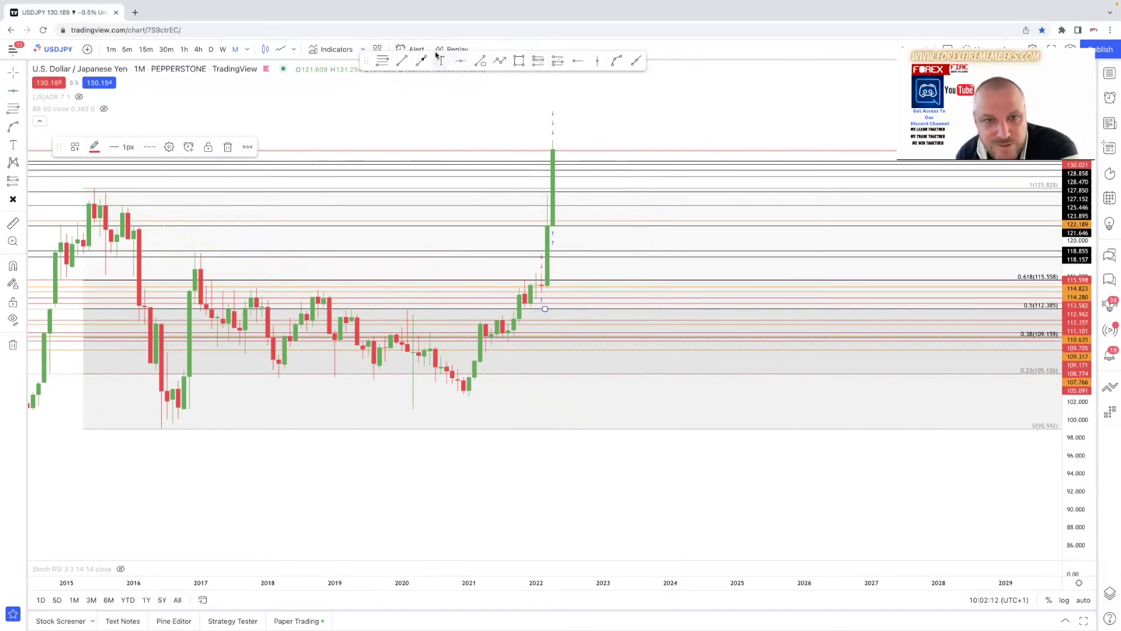
left_click(460, 62)
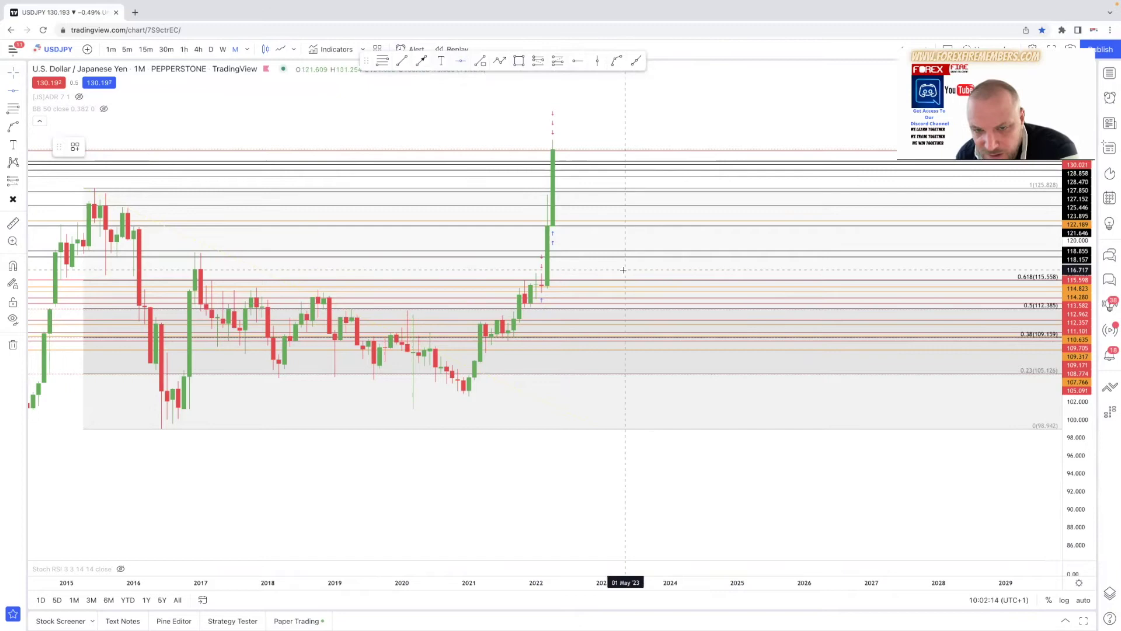
left_click(586, 280)
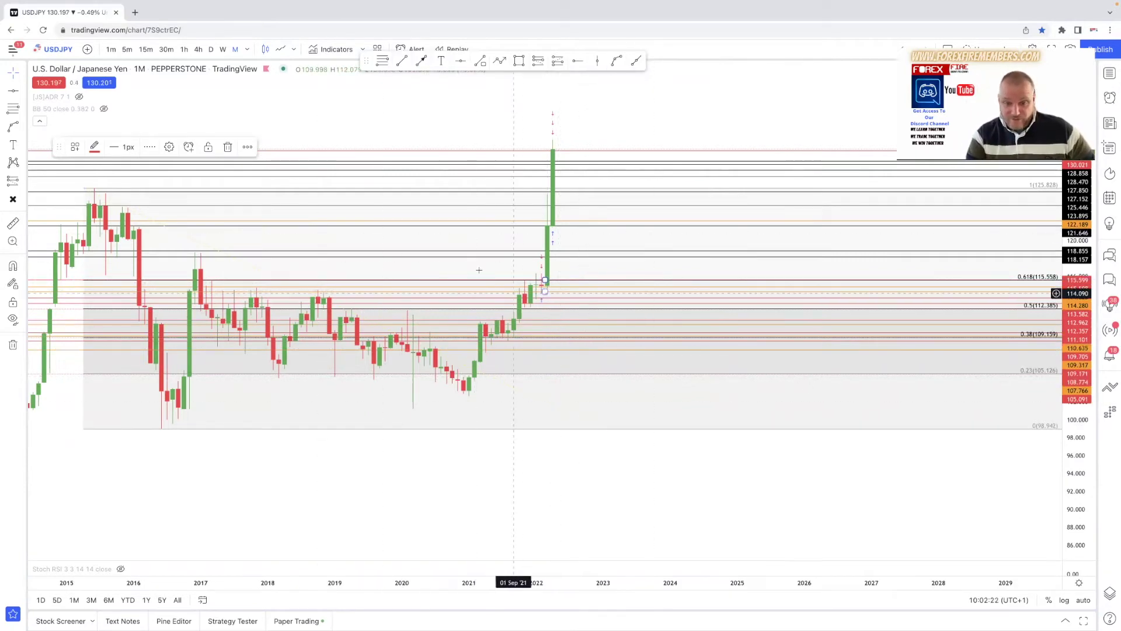
Mark 125.828 and 98.942 with horizontal lines and switch the chart to weekly candles
left_click(461, 60)
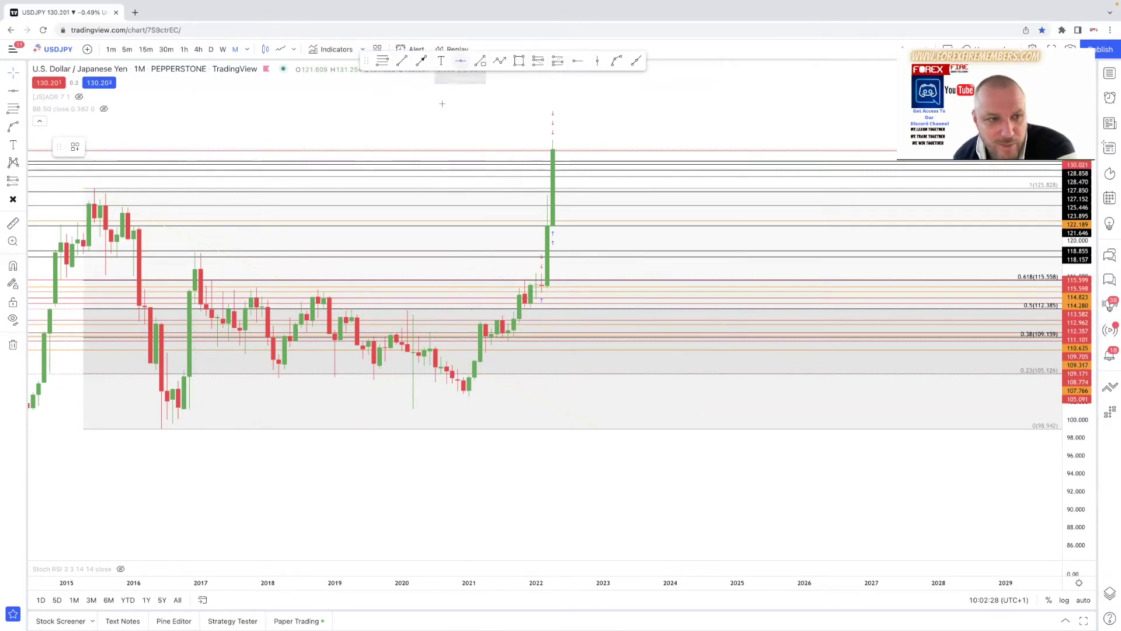
left_click(77, 188)
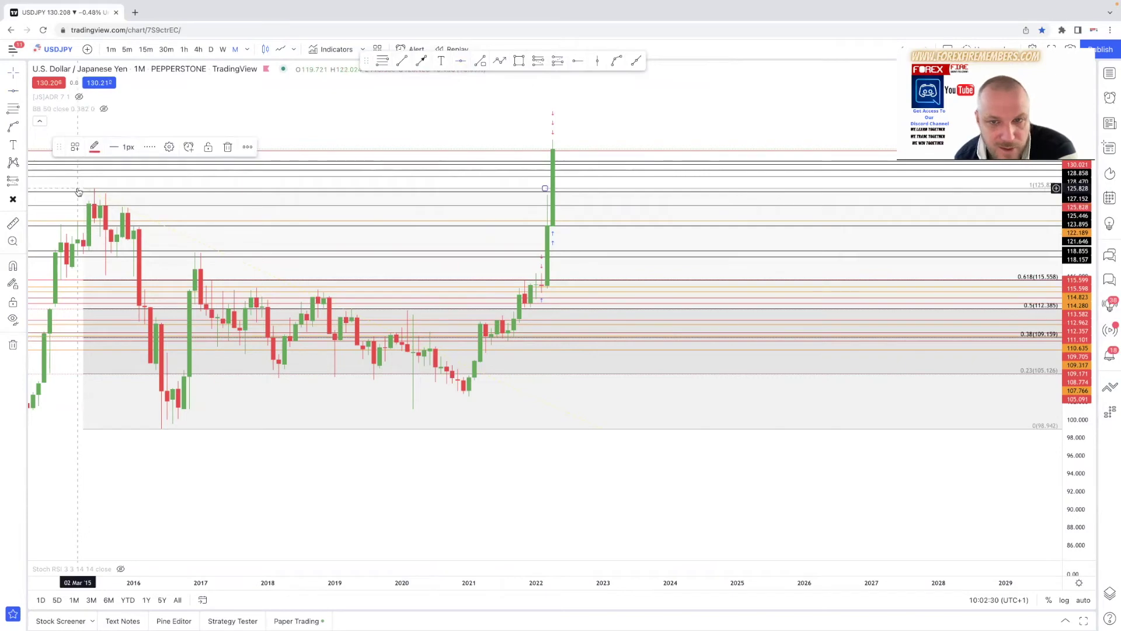
left_click(459, 61)
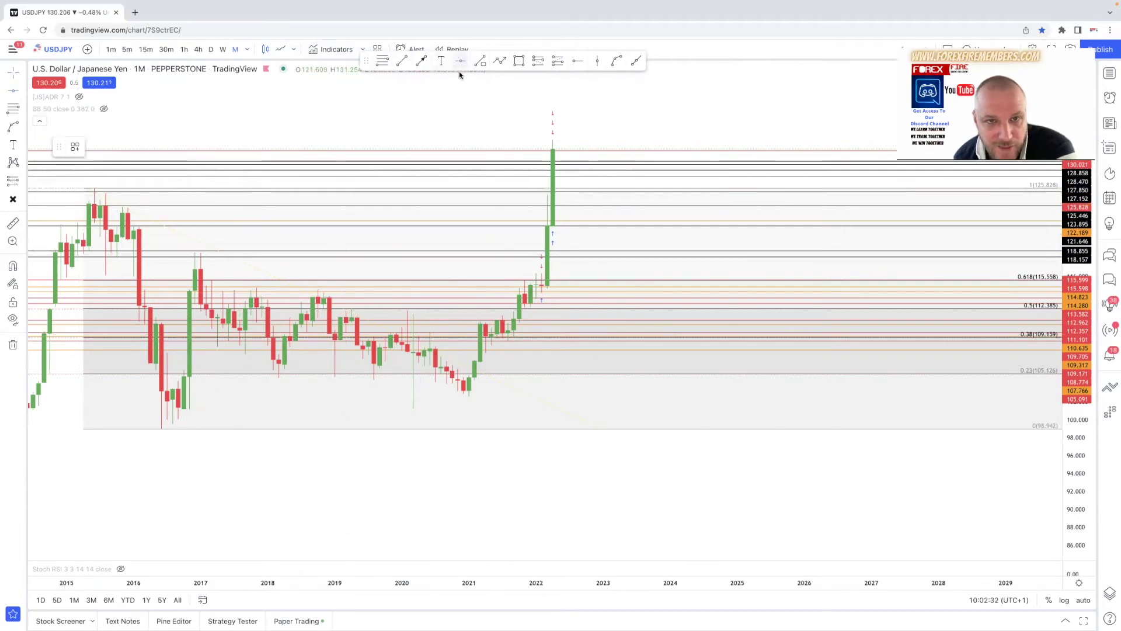
left_click(84, 428)
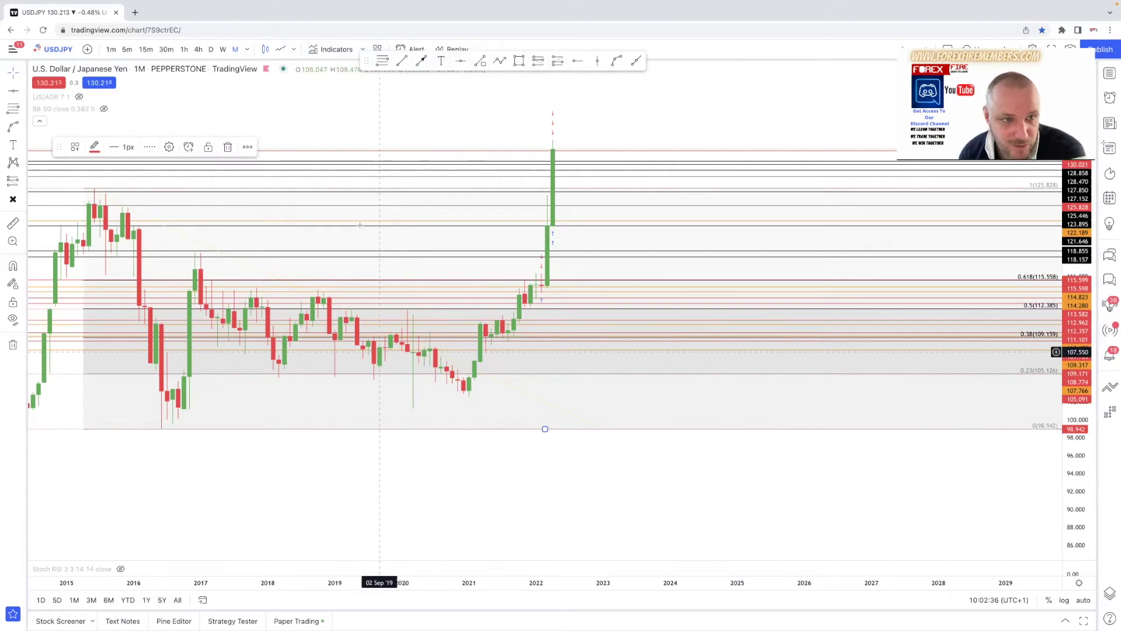
left_click(223, 49)
scroll(453, 125, "down", 5)
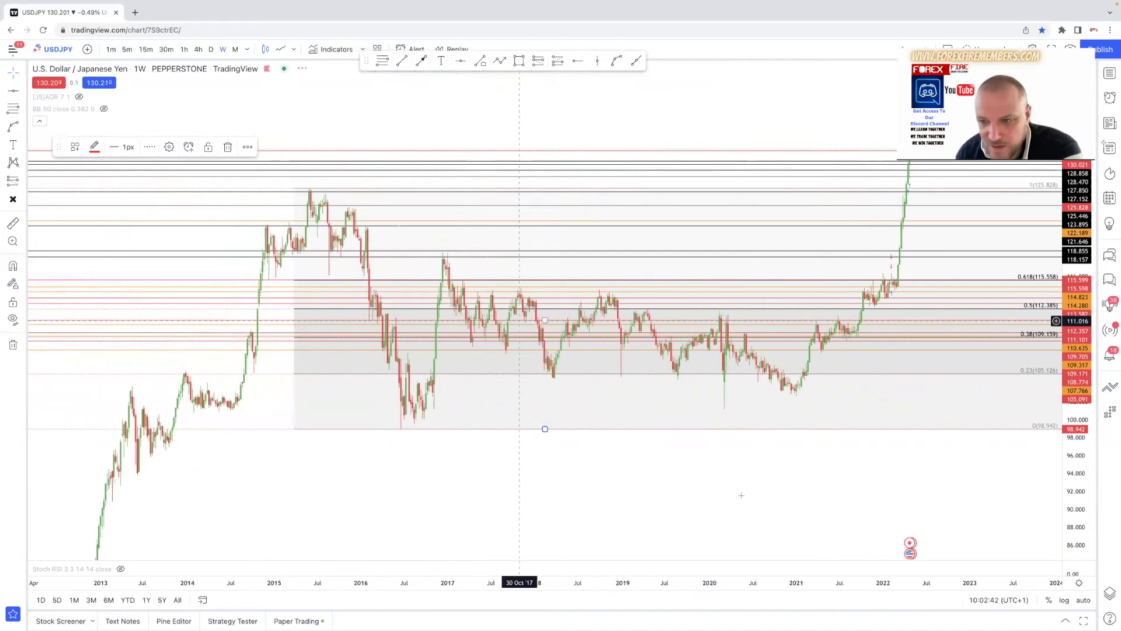
Compress the price scale, switch to daily candles and scroll to show 2020 through early 2022
scroll(742, 493, "up", 1)
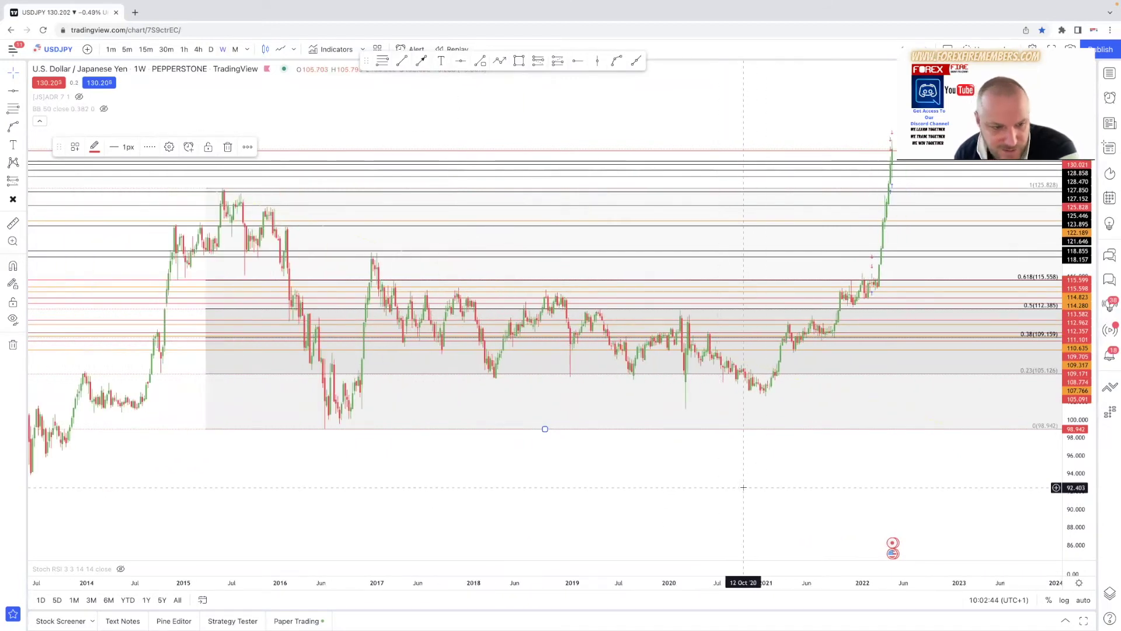
scroll(745, 489, "up", 2)
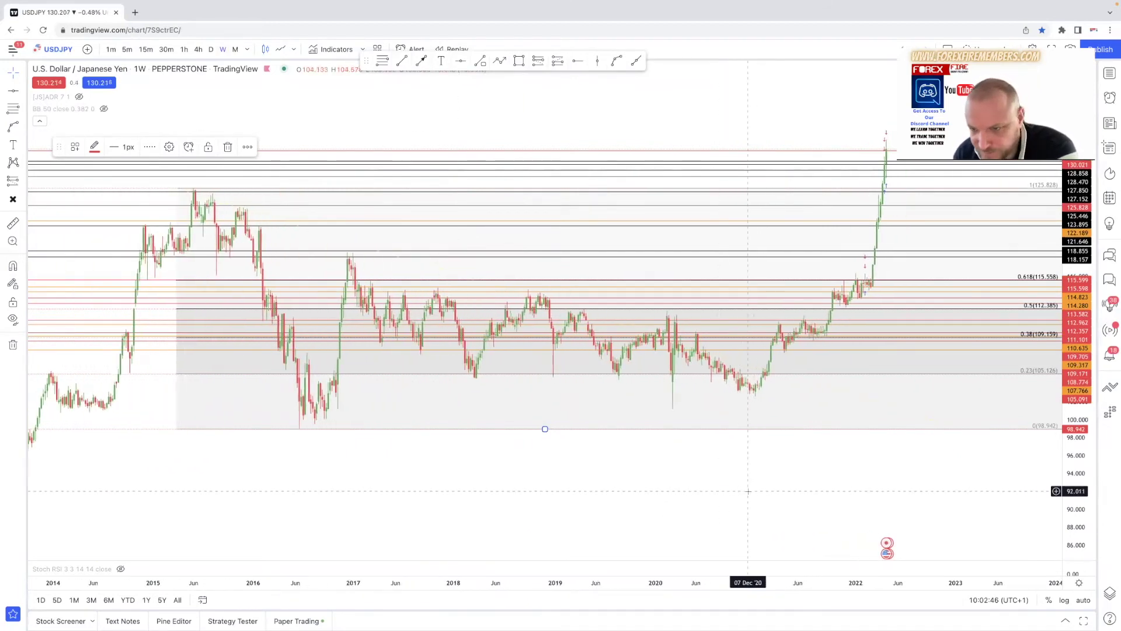
scroll(748, 492, "up", 1)
left_click_drag(1077, 304, 1076, 328)
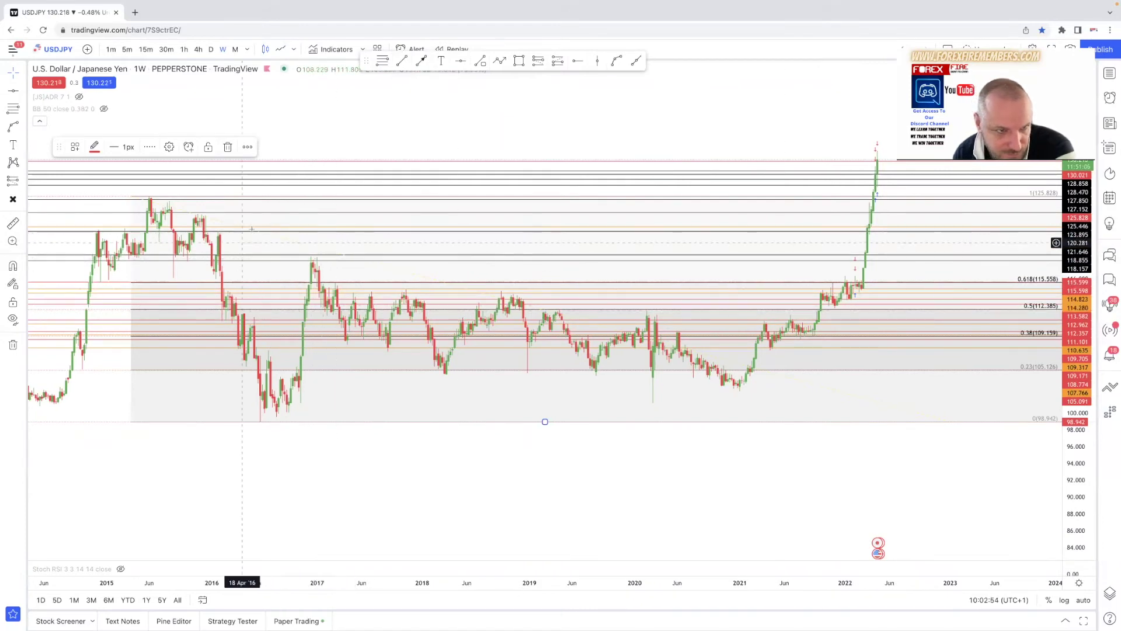
left_click(212, 50)
scroll(627, 261, "right", 10)
scroll(681, 485, "right", 5)
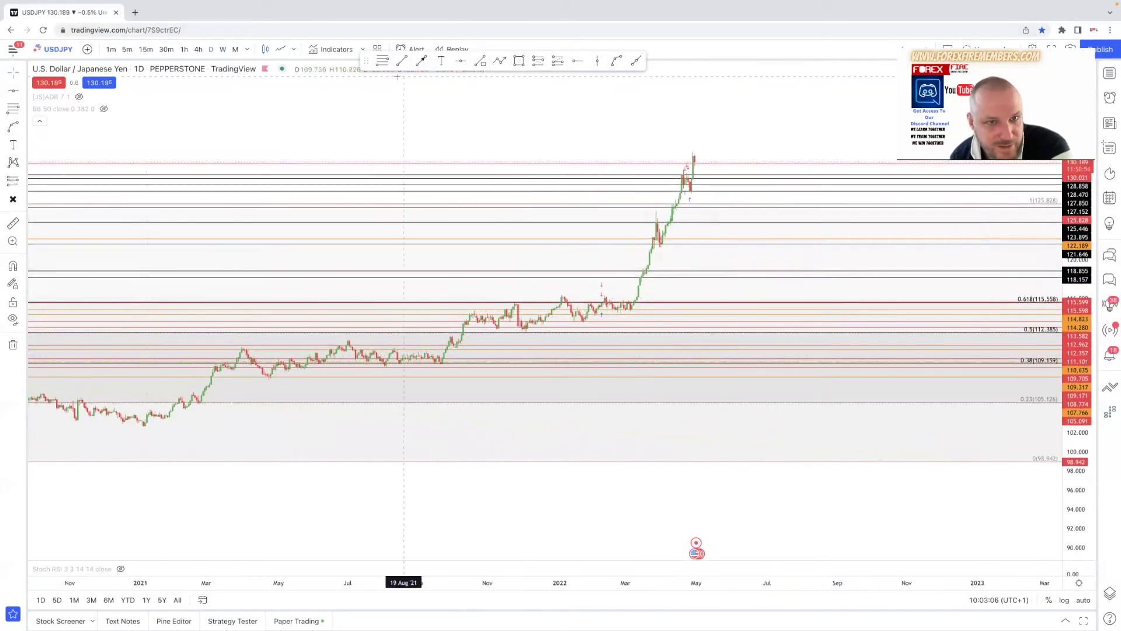
left_click(384, 63)
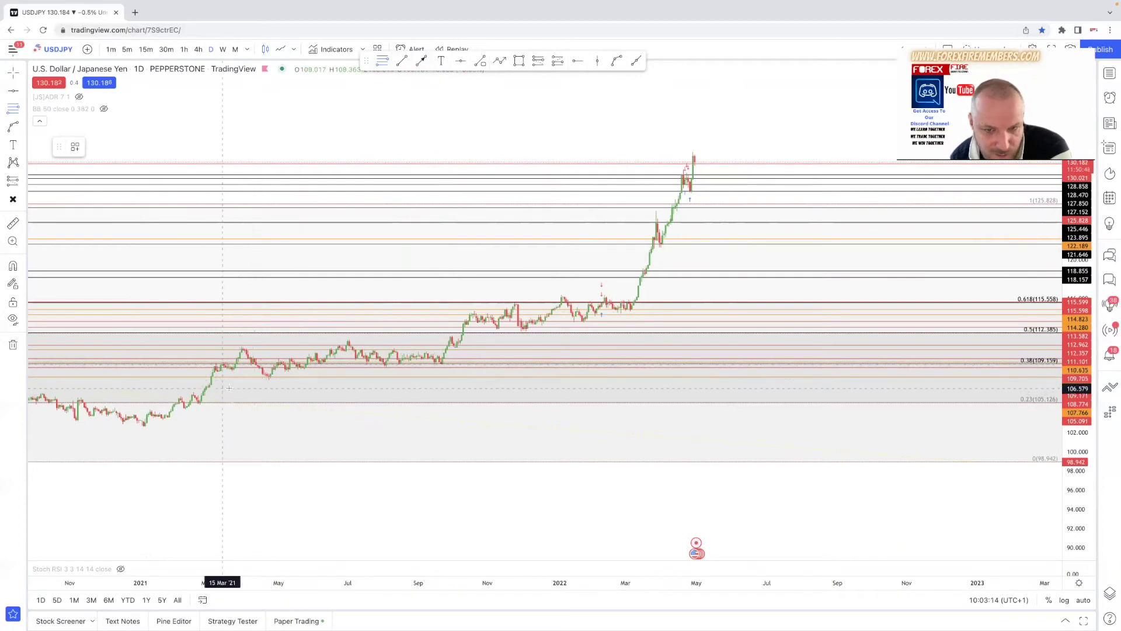
scroll(471, 350, "down", 3)
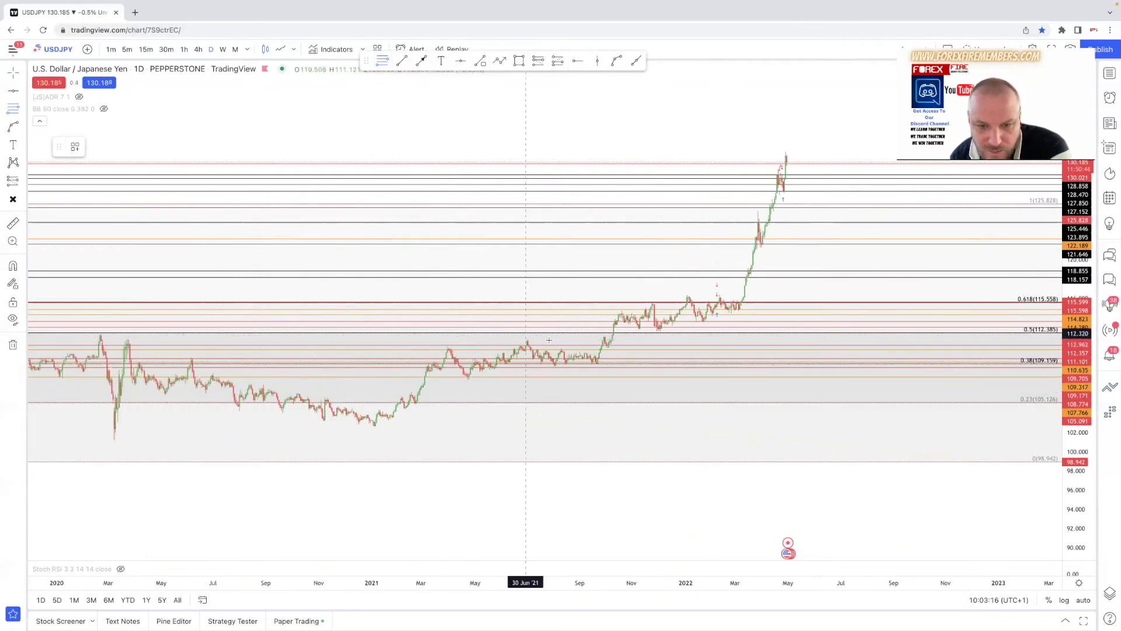
Draw a daily Fib retracement from the early-2021 low to the 2022 high. Recolour the dotted line black and move it to a level
left_click(375, 426)
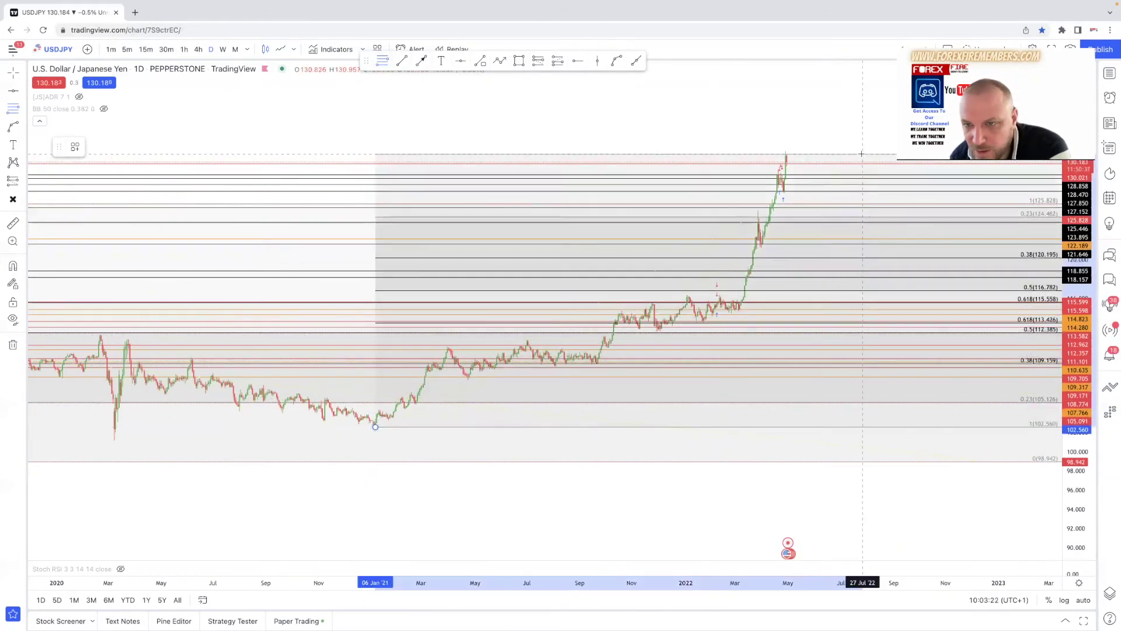
left_click(863, 151)
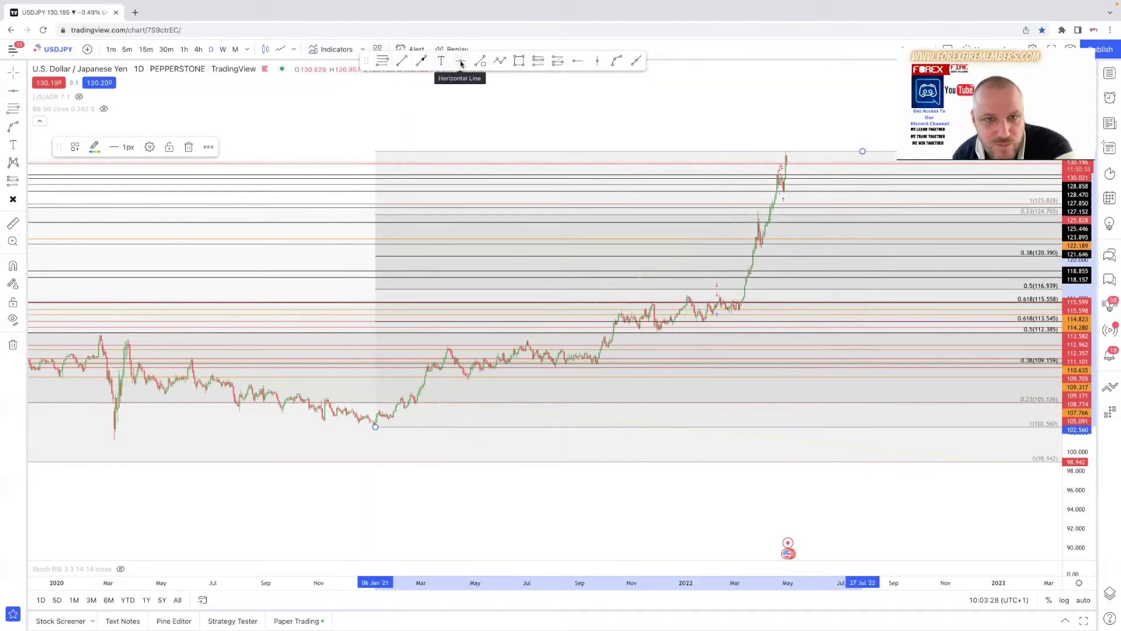
left_click(544, 98)
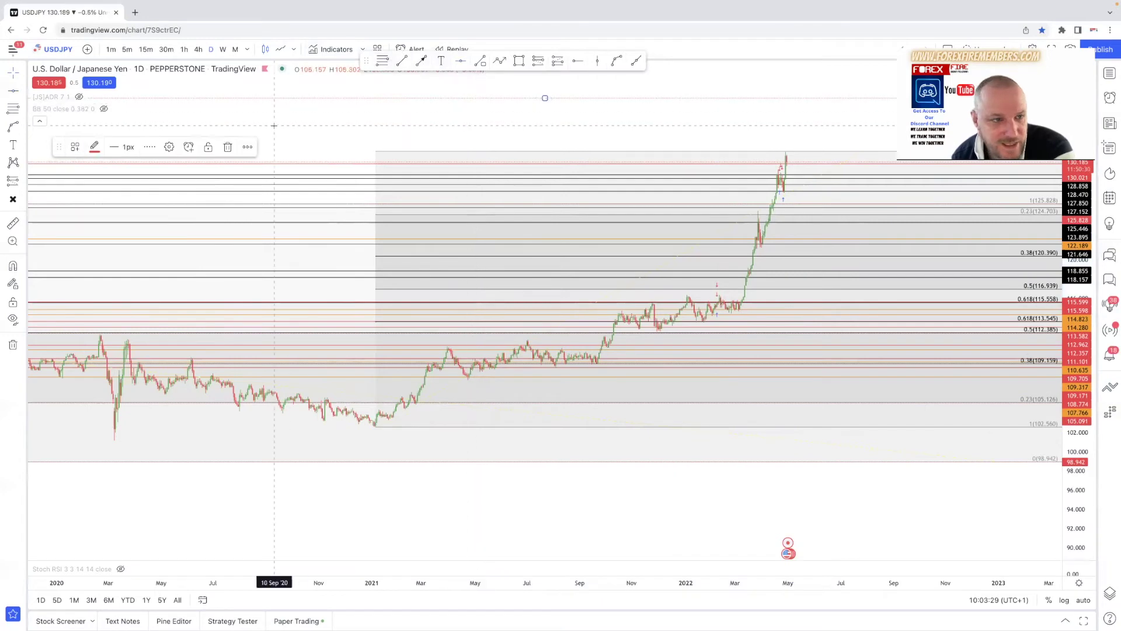
left_click(94, 148)
left_click(199, 169)
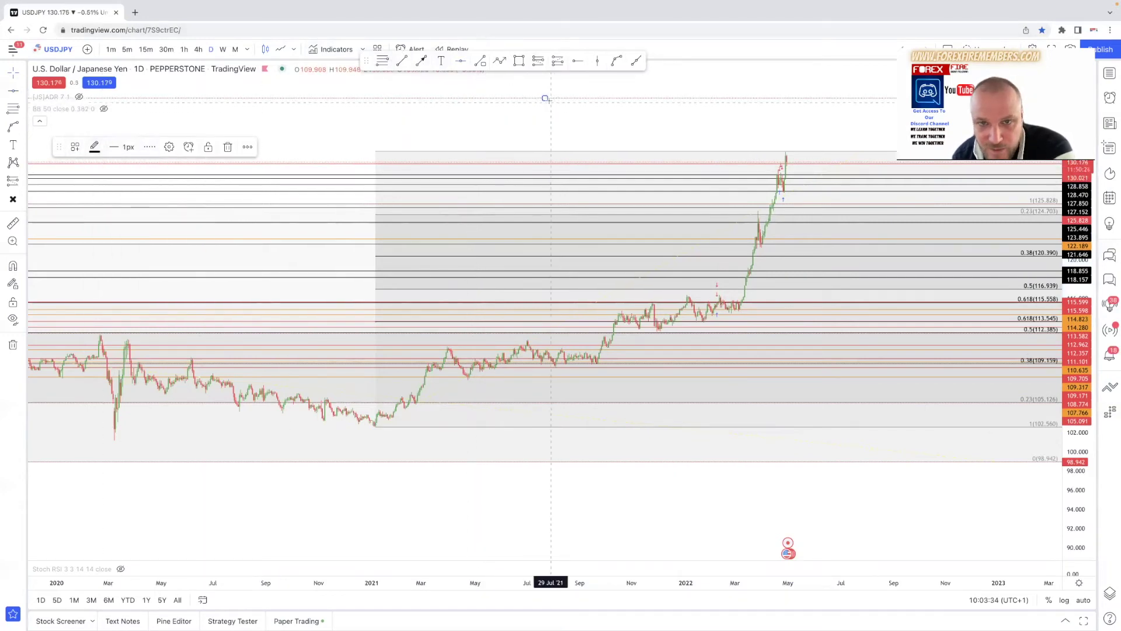
left_click_drag(545, 99, 574, 214)
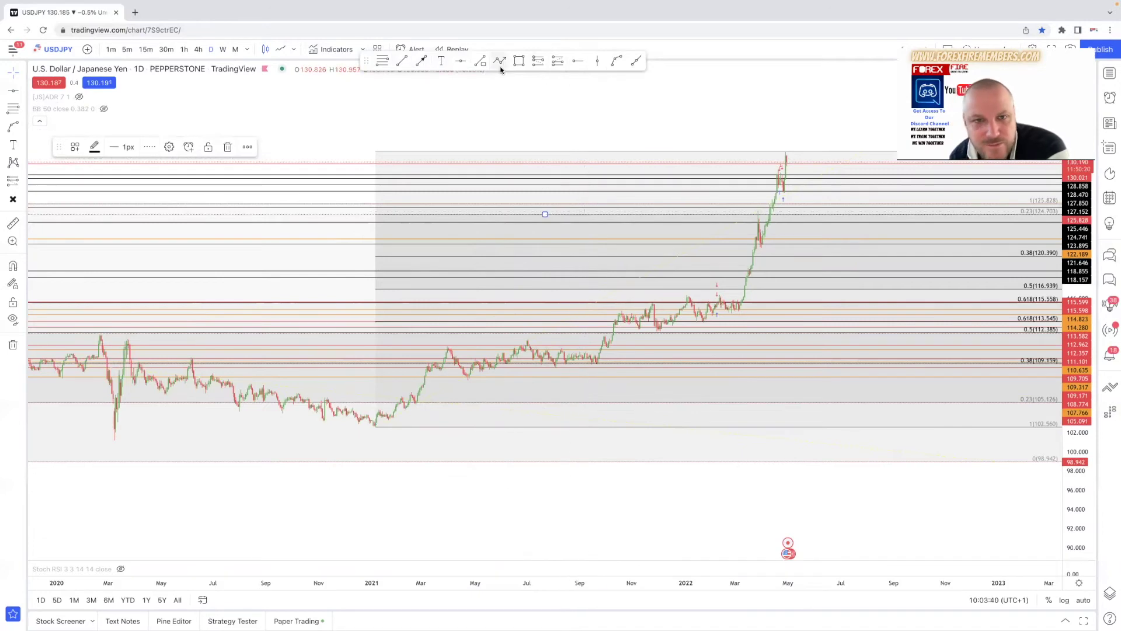
Add horizontal lines at the 122.189, 116.965 and 115.608 Fibonacci levels
left_click(461, 61)
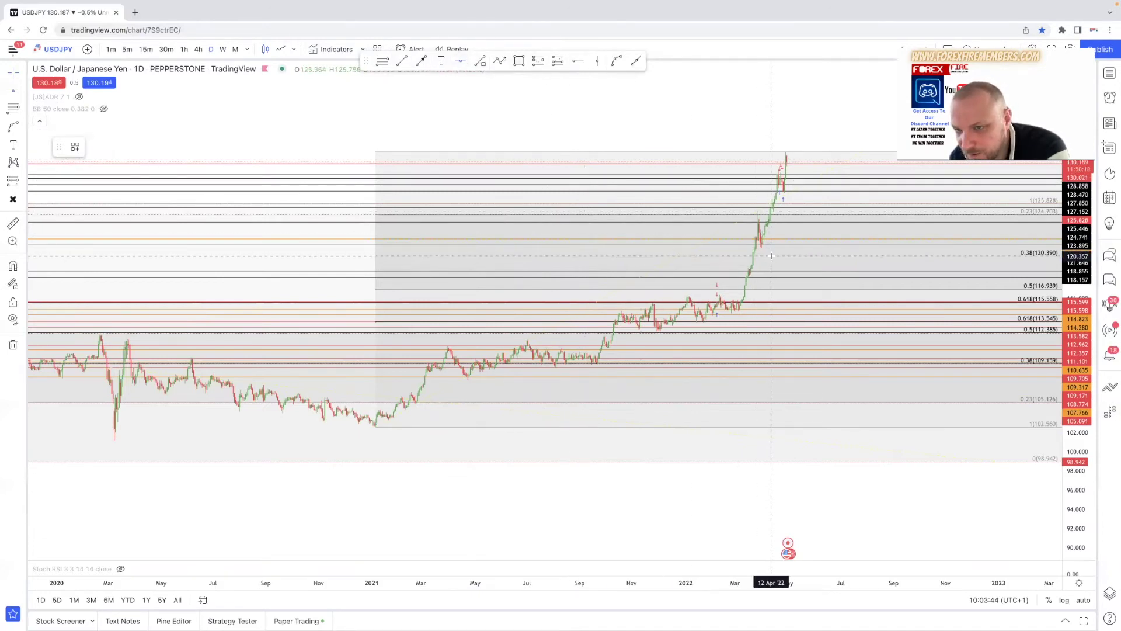
left_click(545, 256)
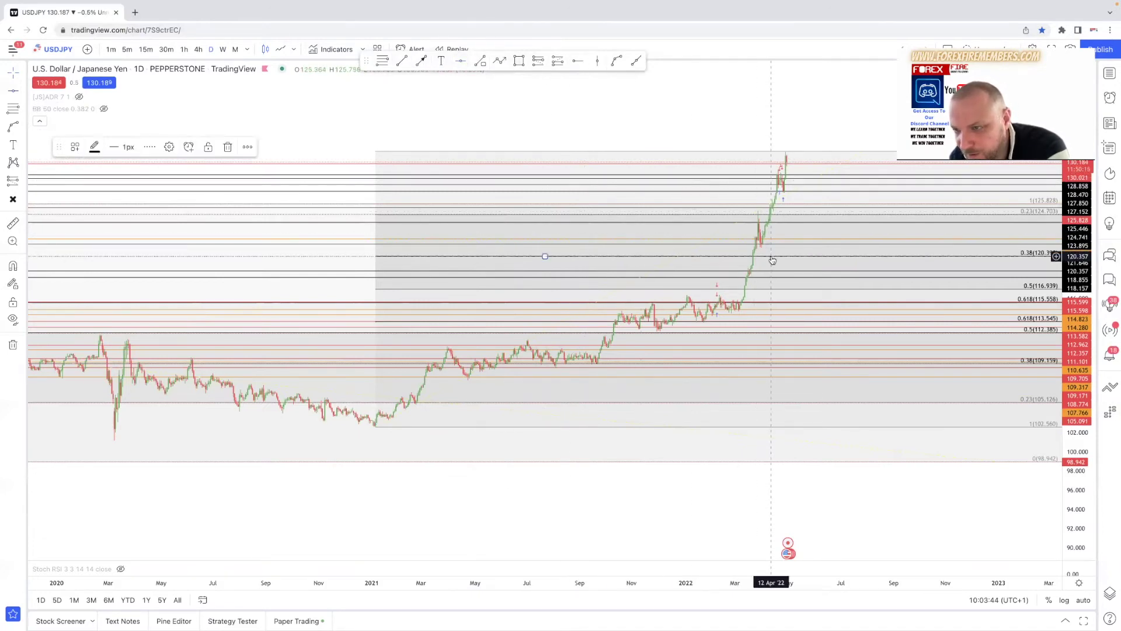
left_click(460, 60)
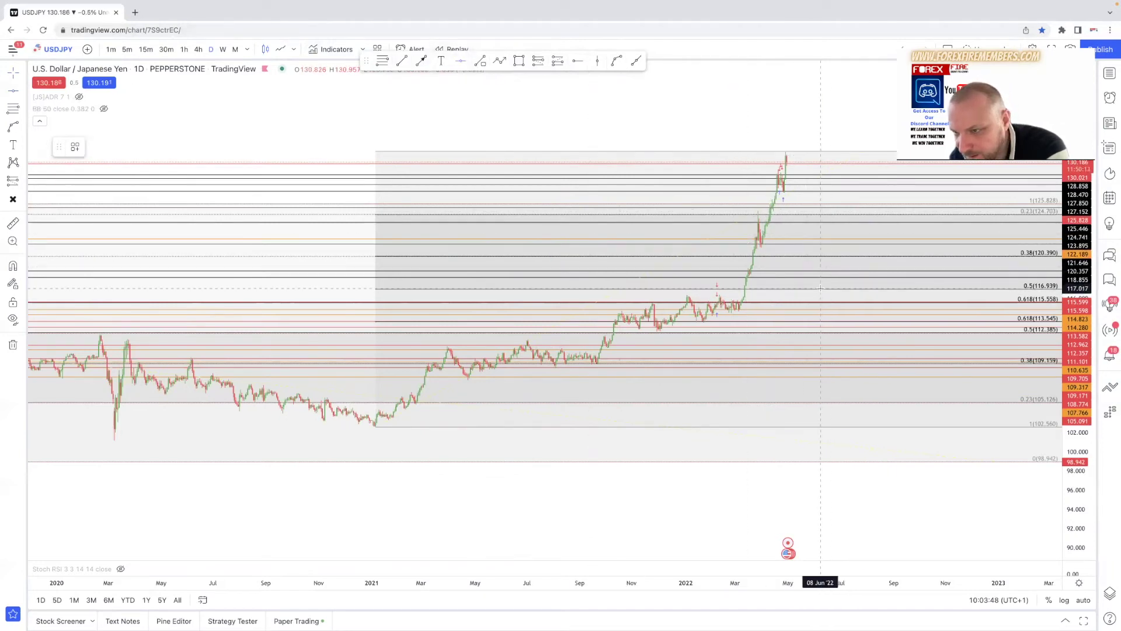
left_click(789, 299)
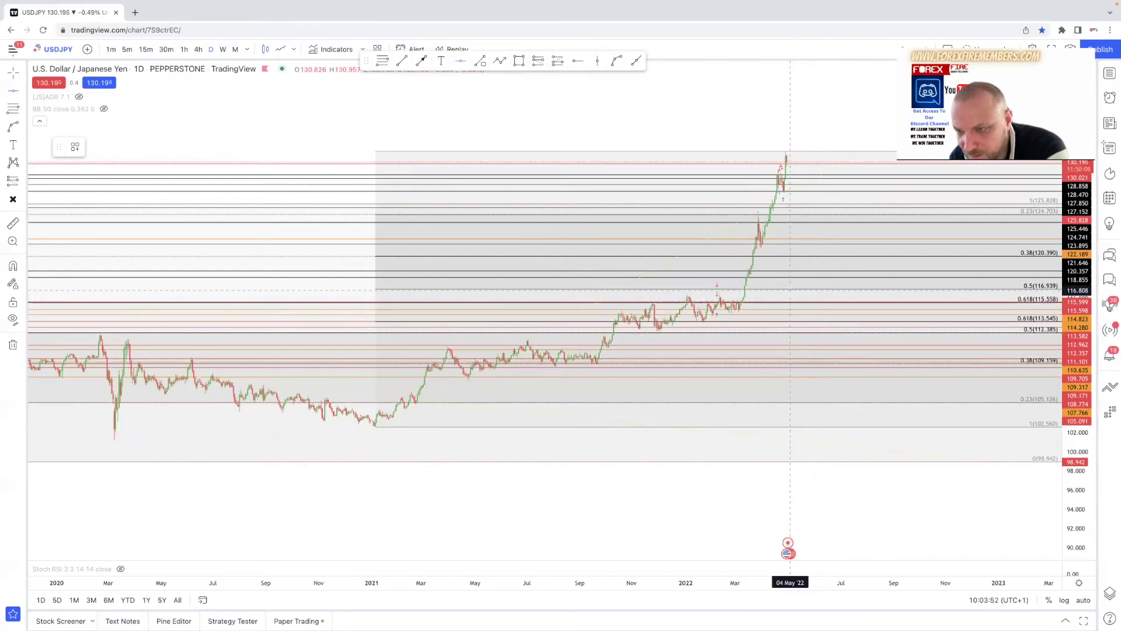
left_click(794, 289)
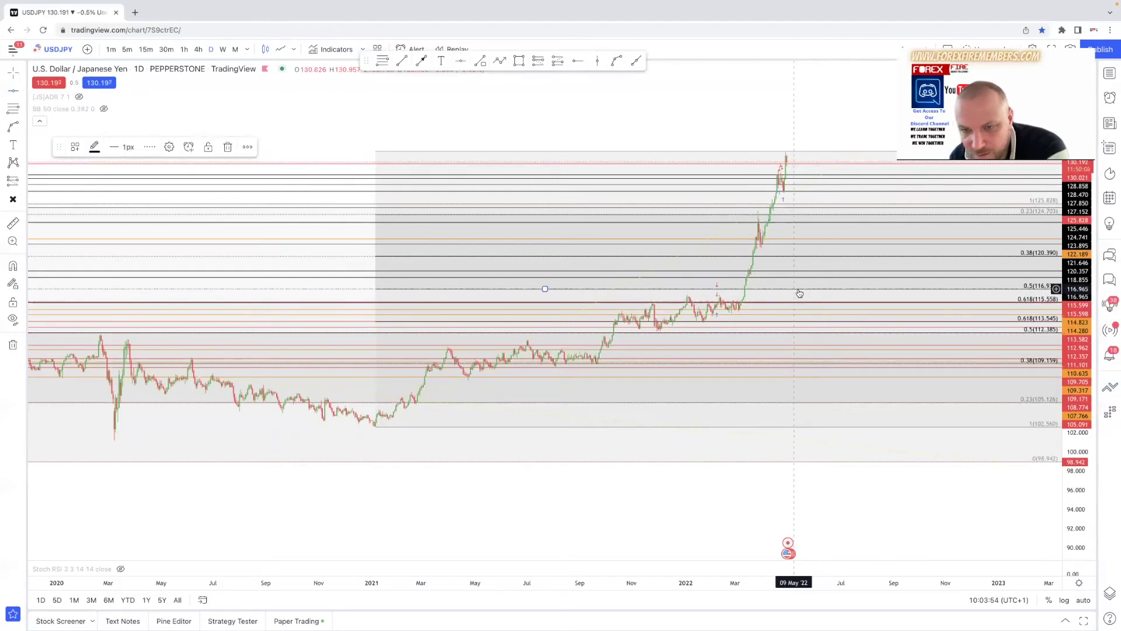
left_click(461, 62)
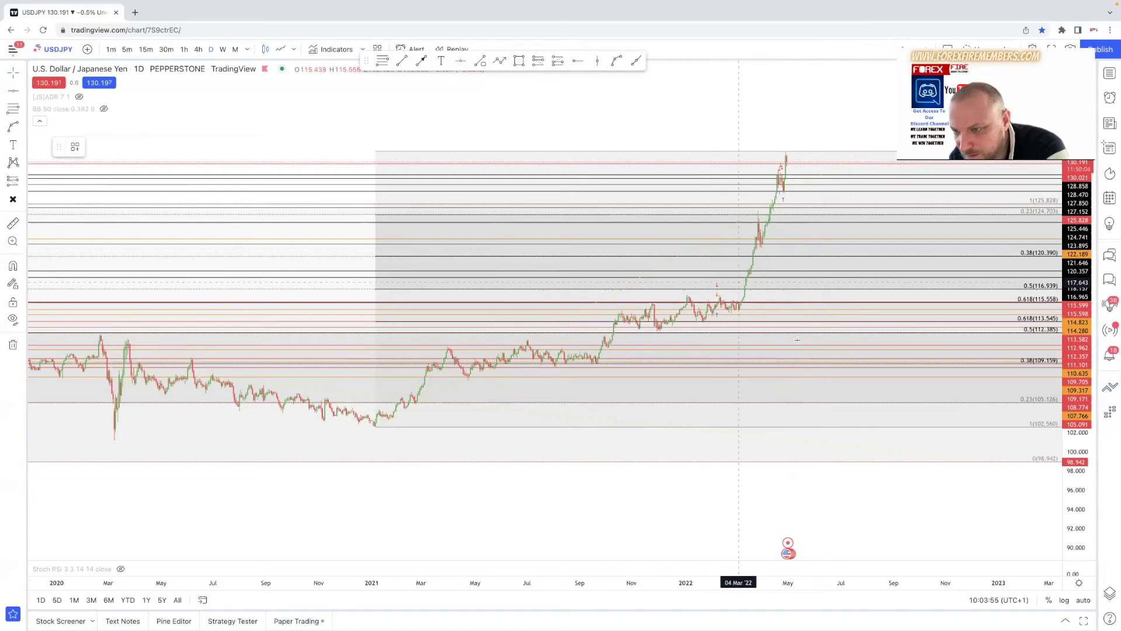
left_click(793, 301)
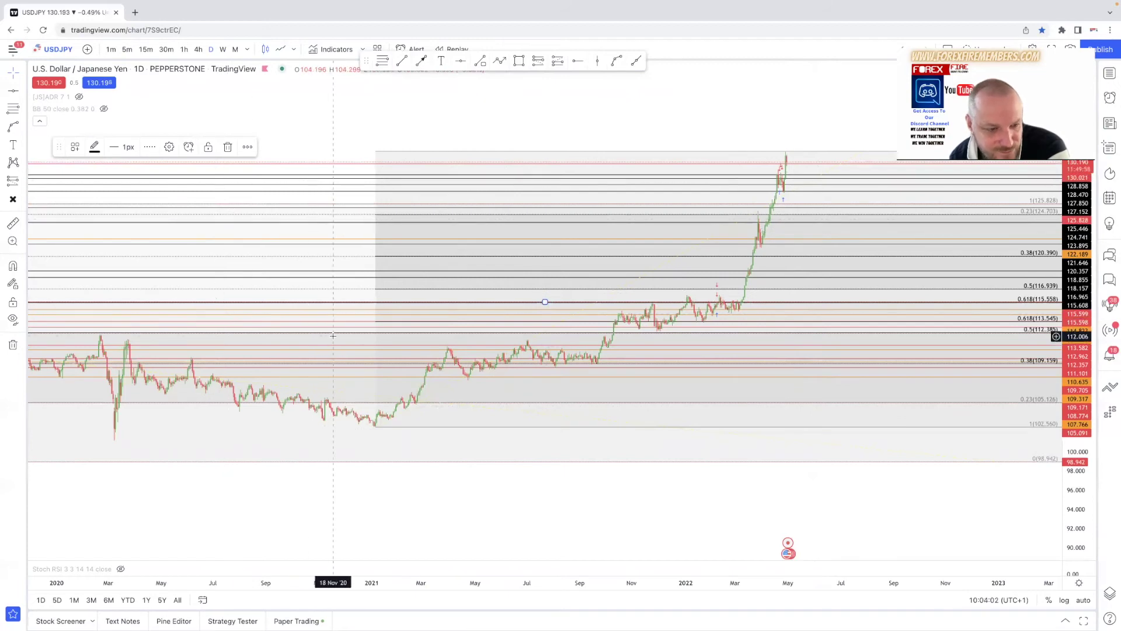
scroll(333, 336, "down", 6)
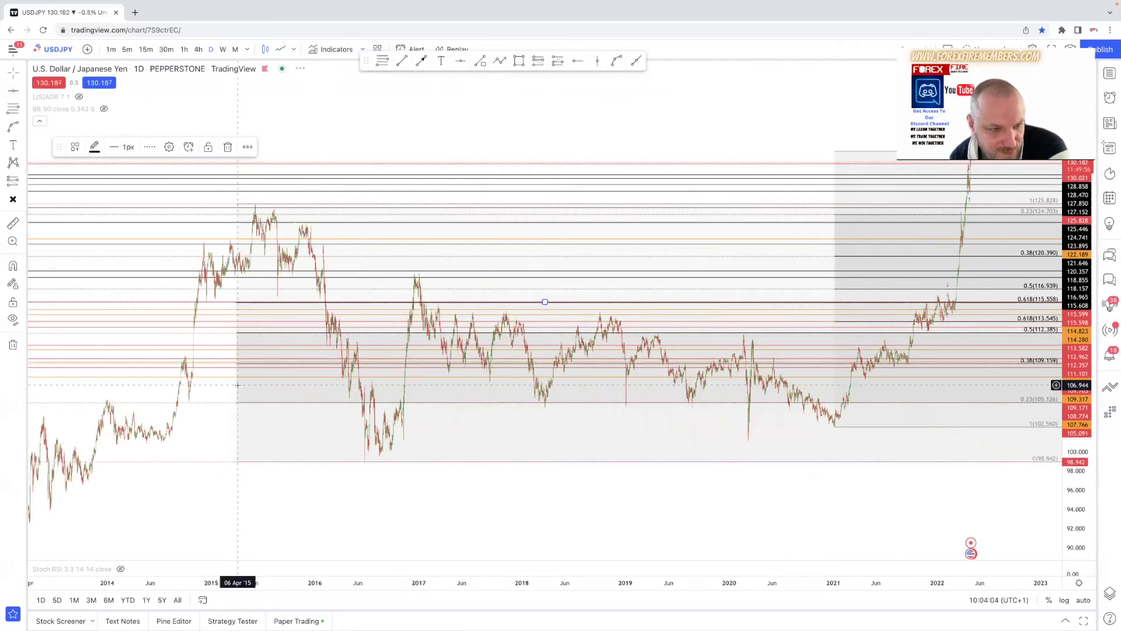
Duplicate an upper horizontal line to a lower level, then delete the daily Fibonacci retracement
scroll(338, 330, "up", 3)
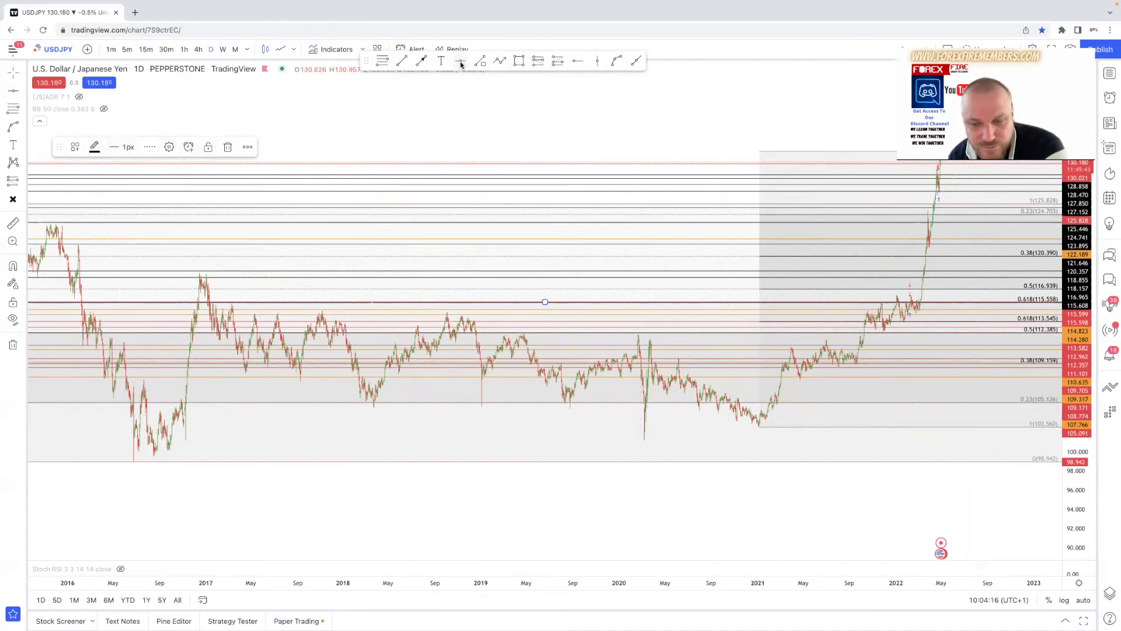
left_click(819, 433)
left_click(813, 427)
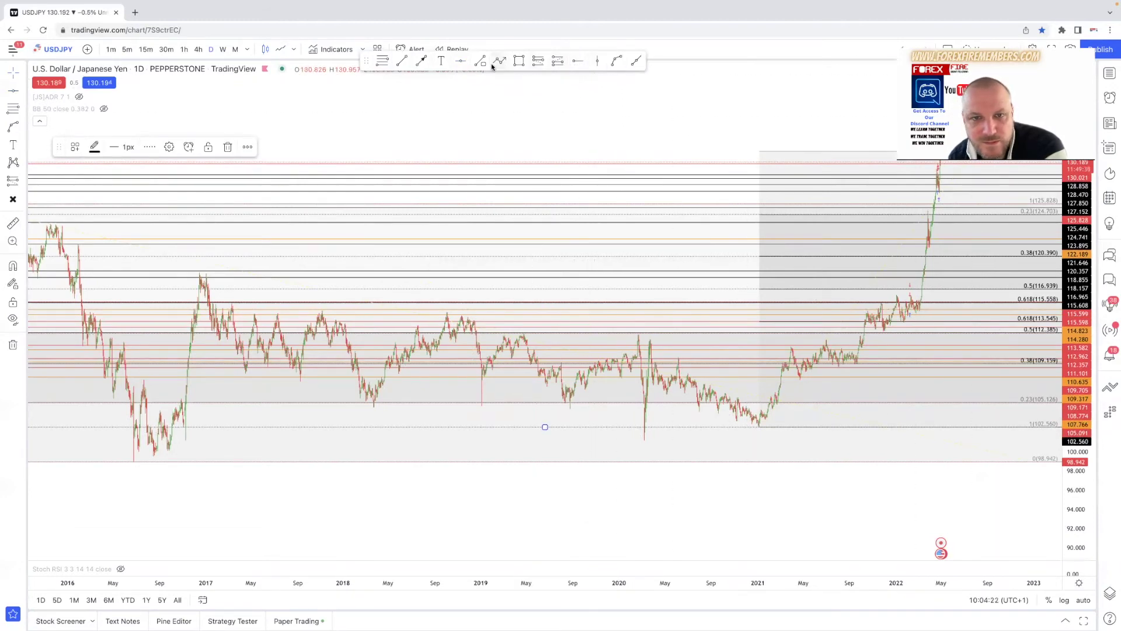
left_click(578, 128)
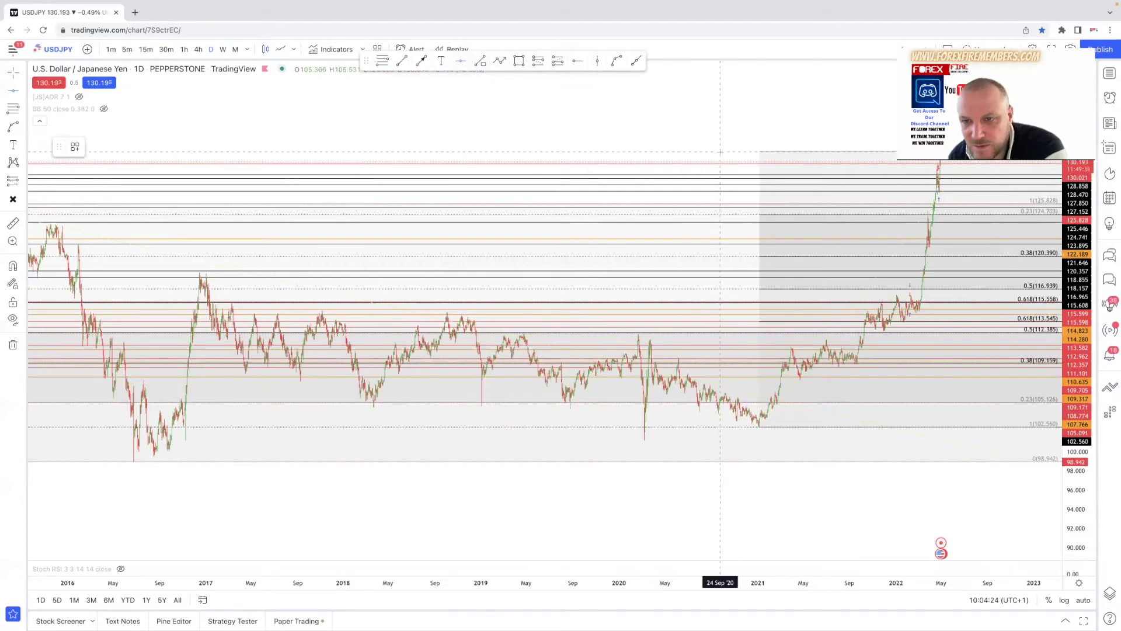
left_click(723, 151)
left_click_drag(723, 152, 766, 271)
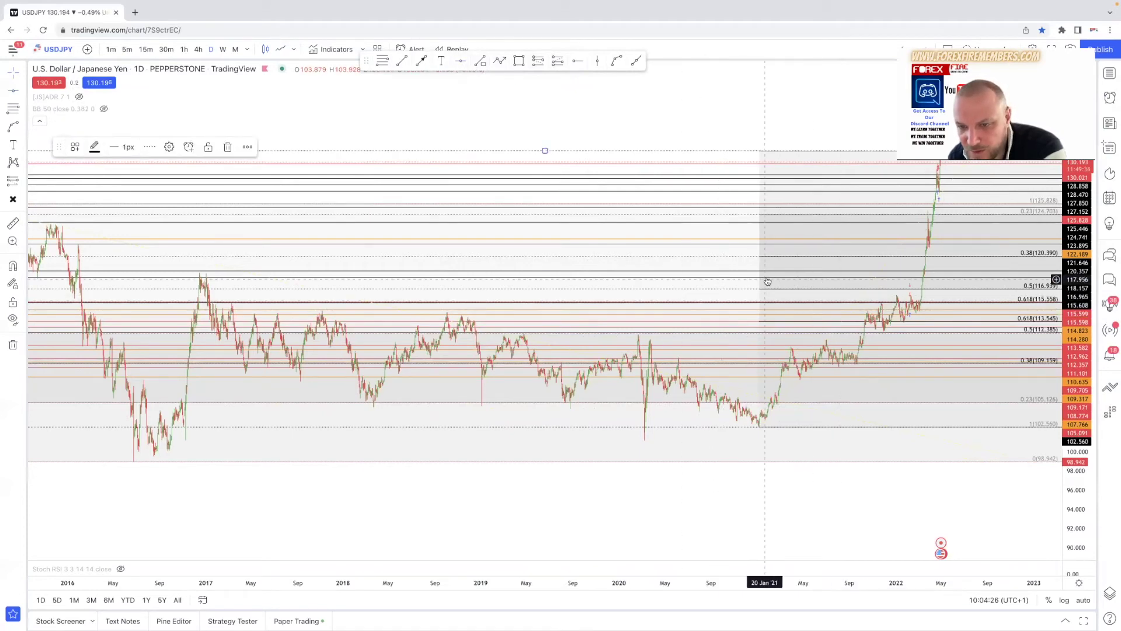
left_click(1029, 255)
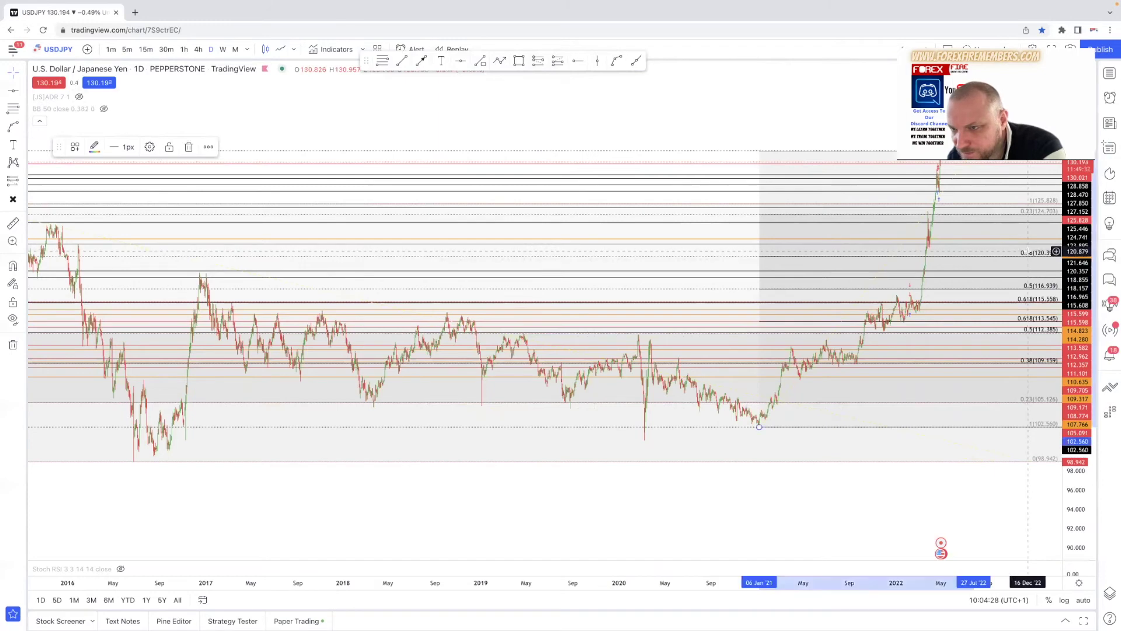
left_click(189, 147)
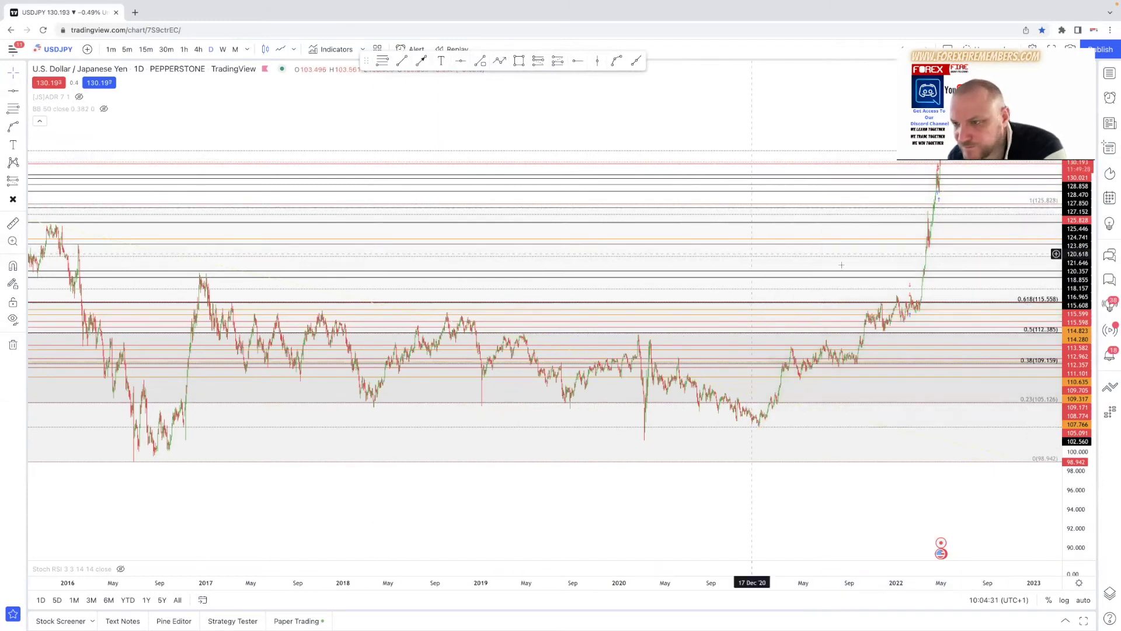
Delete the monthly Fibonacci retracement and pan to the 2022 rally's recent price action
left_click(1035, 299)
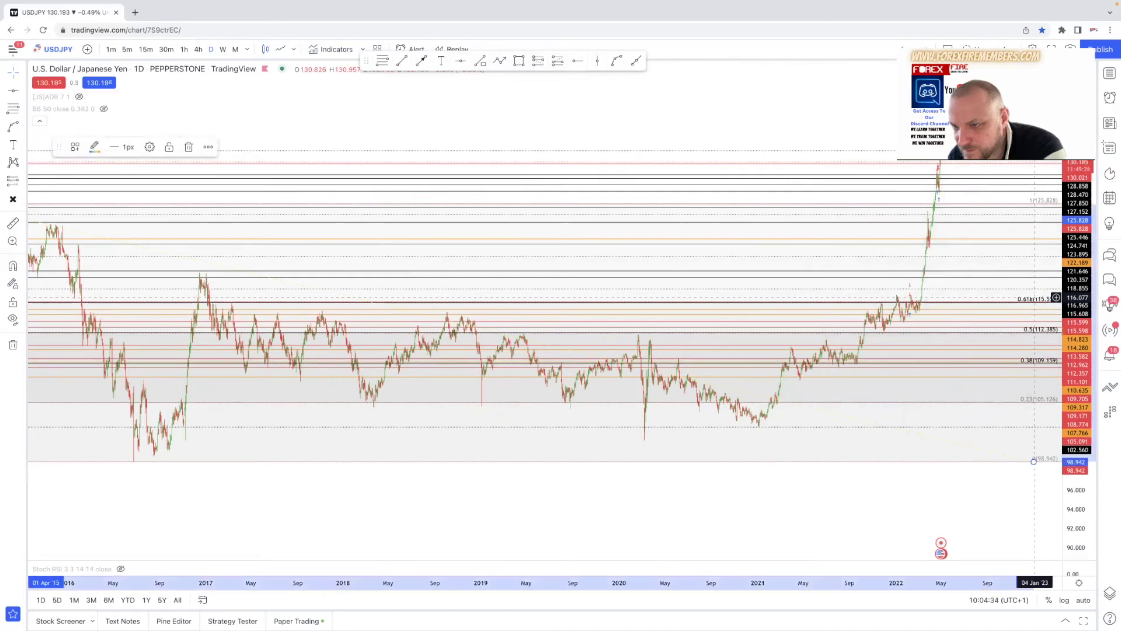
left_click(188, 147)
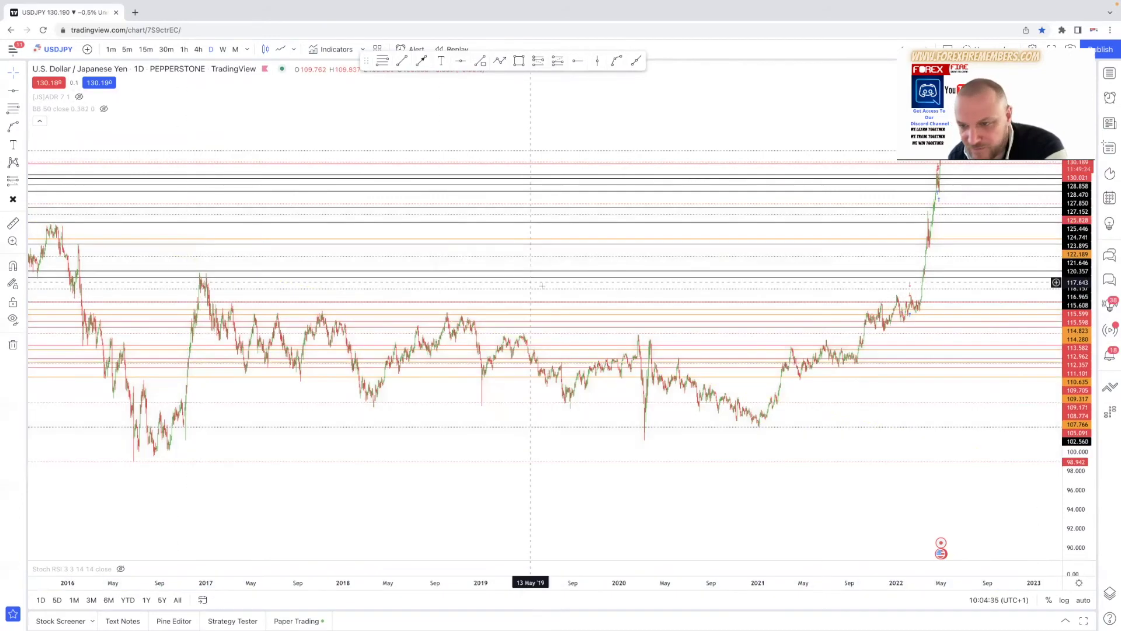
scroll(573, 312, "up", 5)
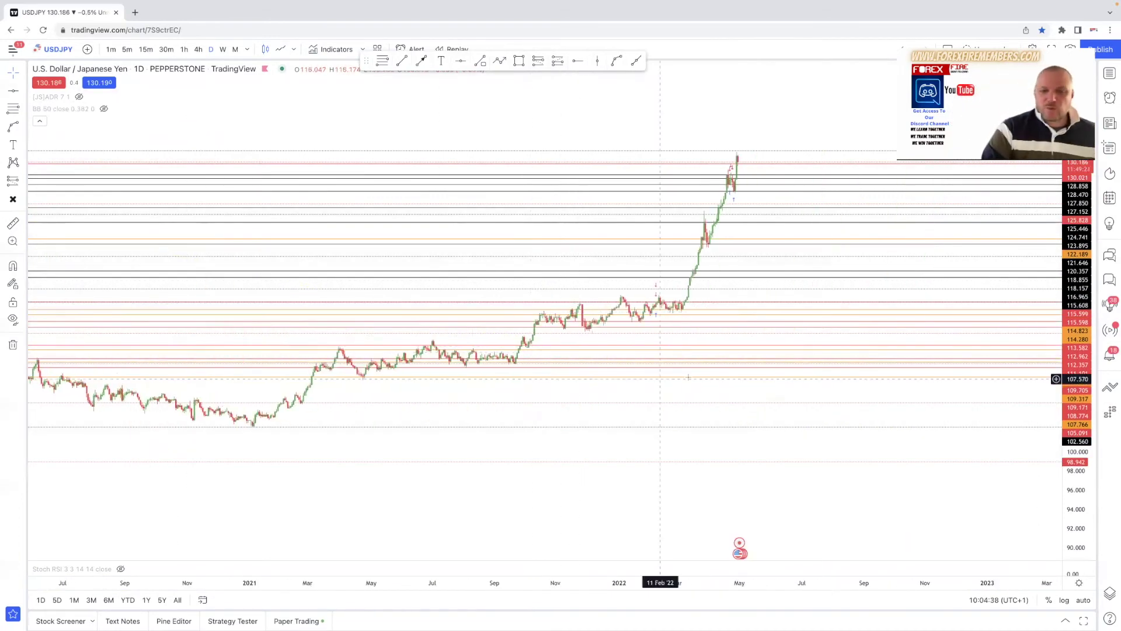
scroll(689, 374, "down", 5)
scroll(720, 379, "up", 2)
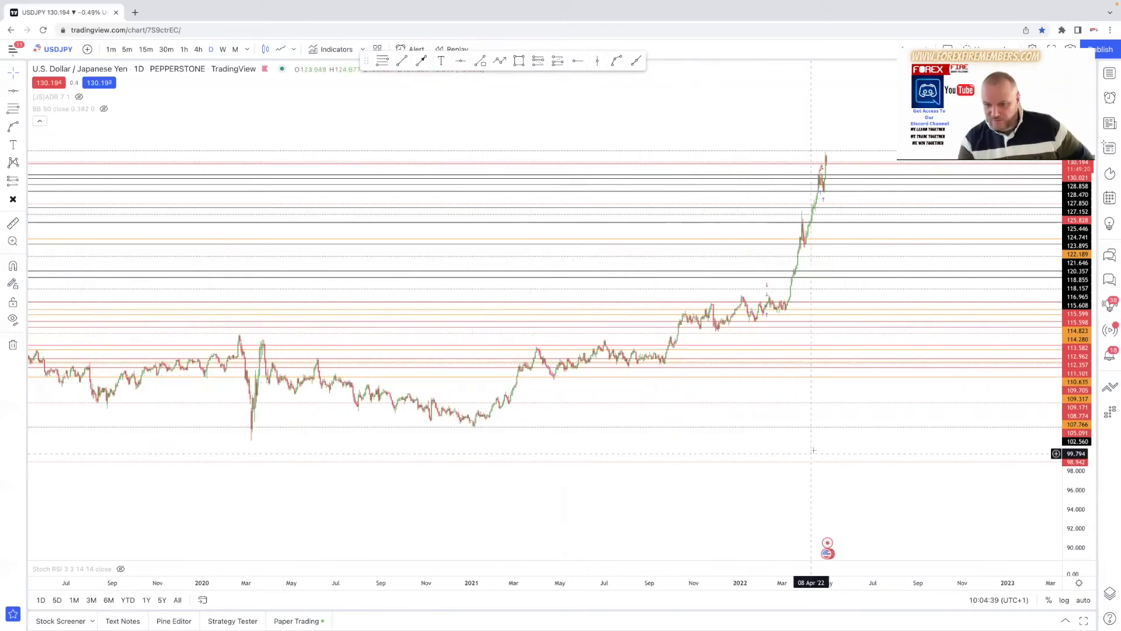
left_click_drag(619, 517, 343, 557)
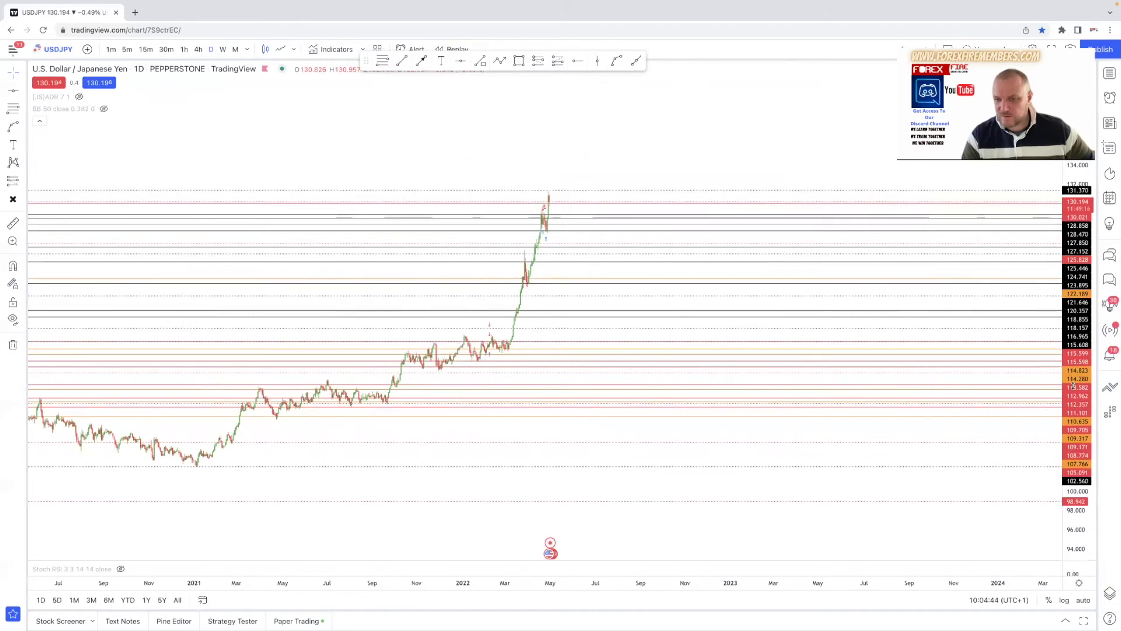
scroll(790, 258, "up", 5)
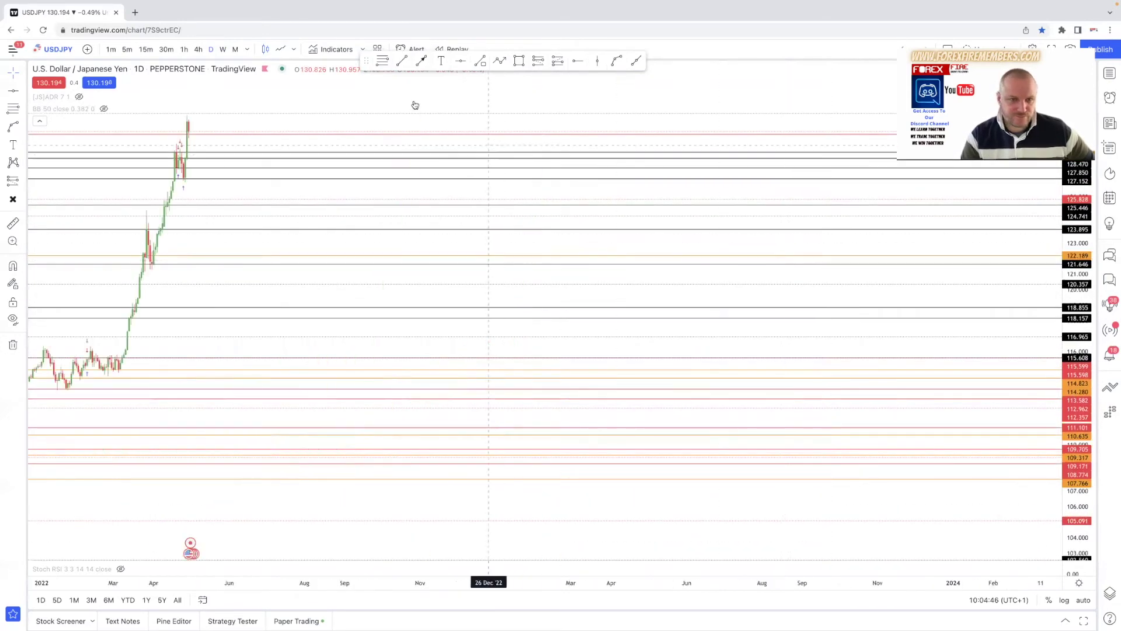
Bring the latest candles into view and switch to 1-hour candles covering April 2022
left_click_drag(394, 93, 558, 107)
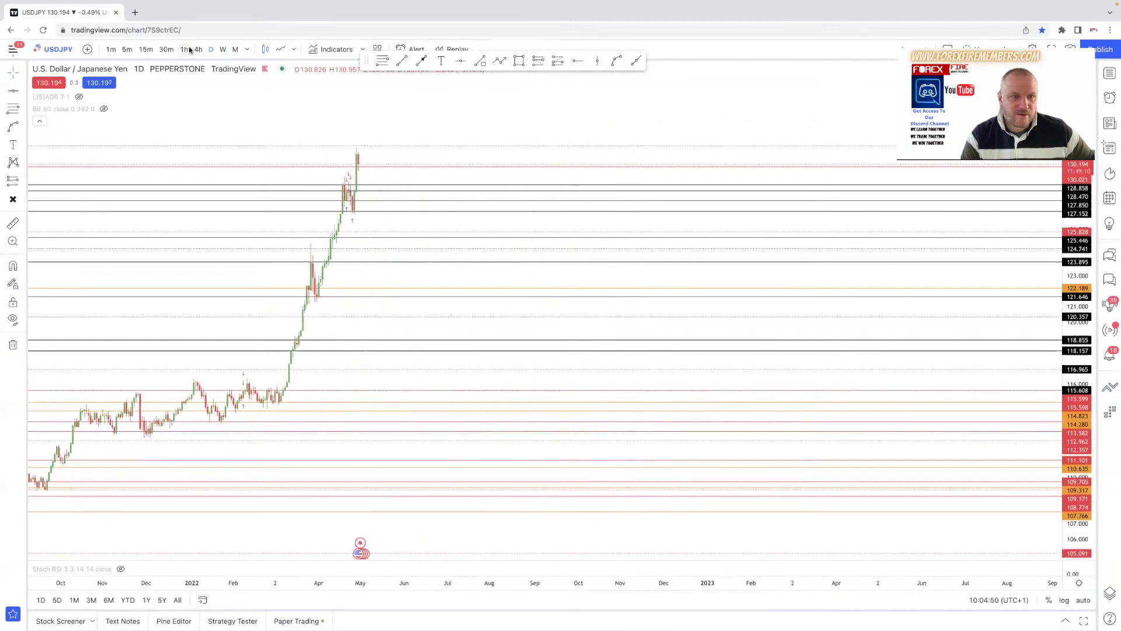
left_click(184, 49)
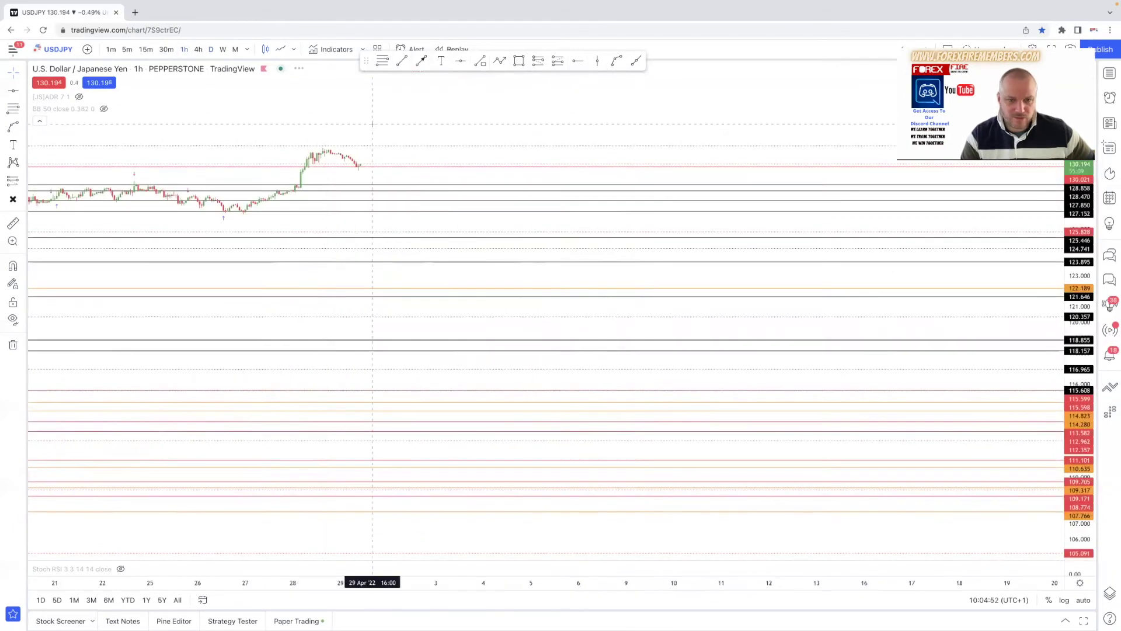
scroll(371, 124, "down", 1)
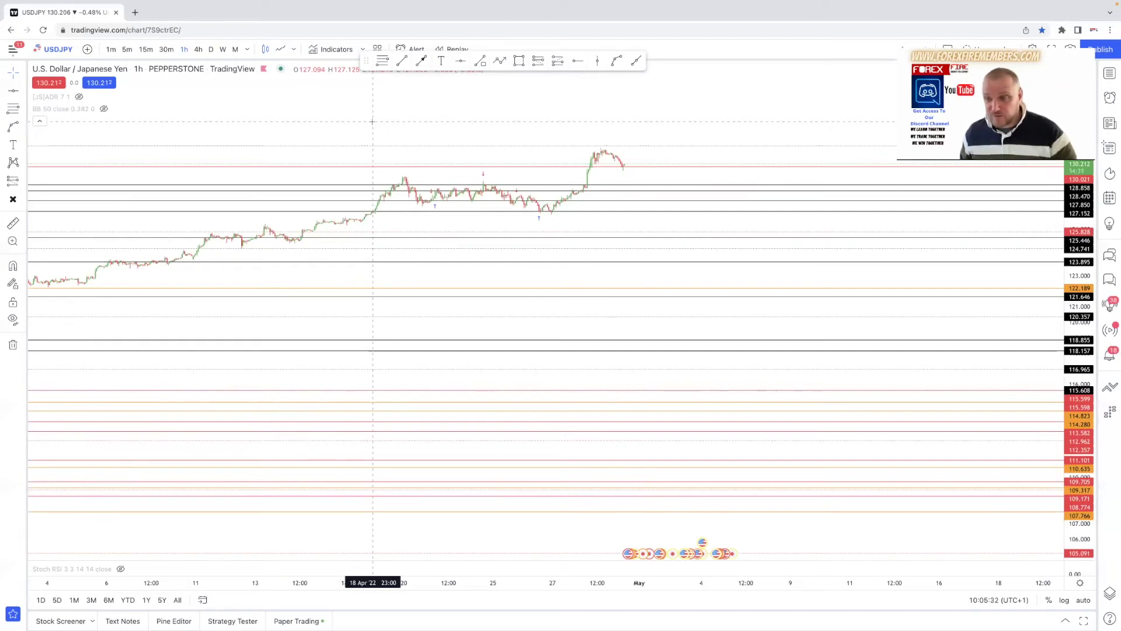
Draw a small Fibonacci retracement near the chart top and pan it into view
left_click(13, 108)
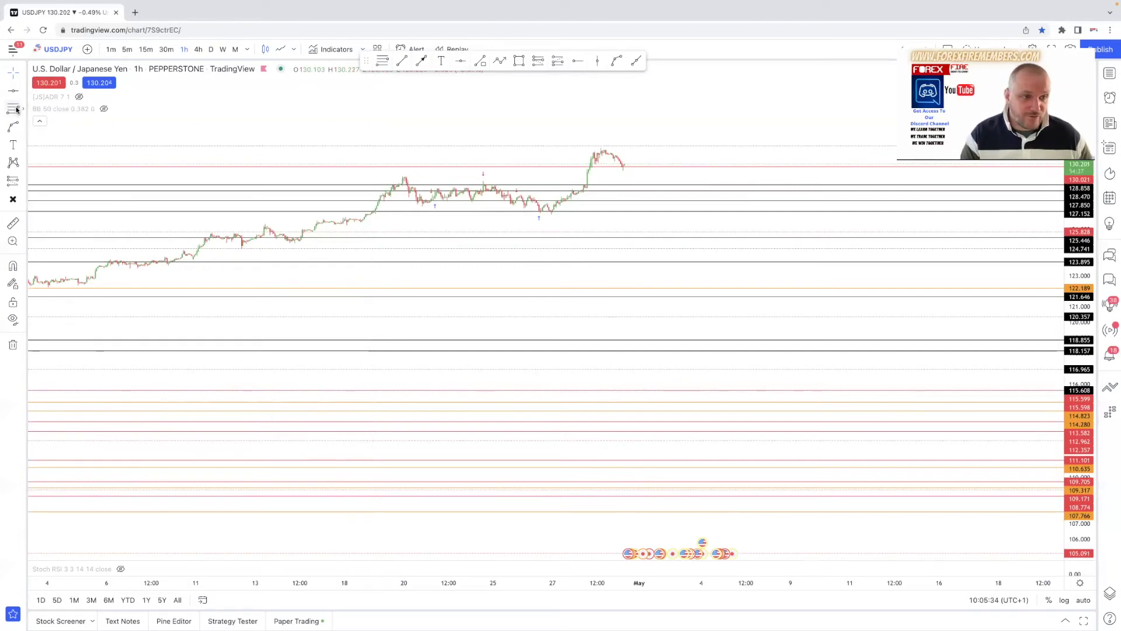
left_click(210, 104)
left_click(257, 131)
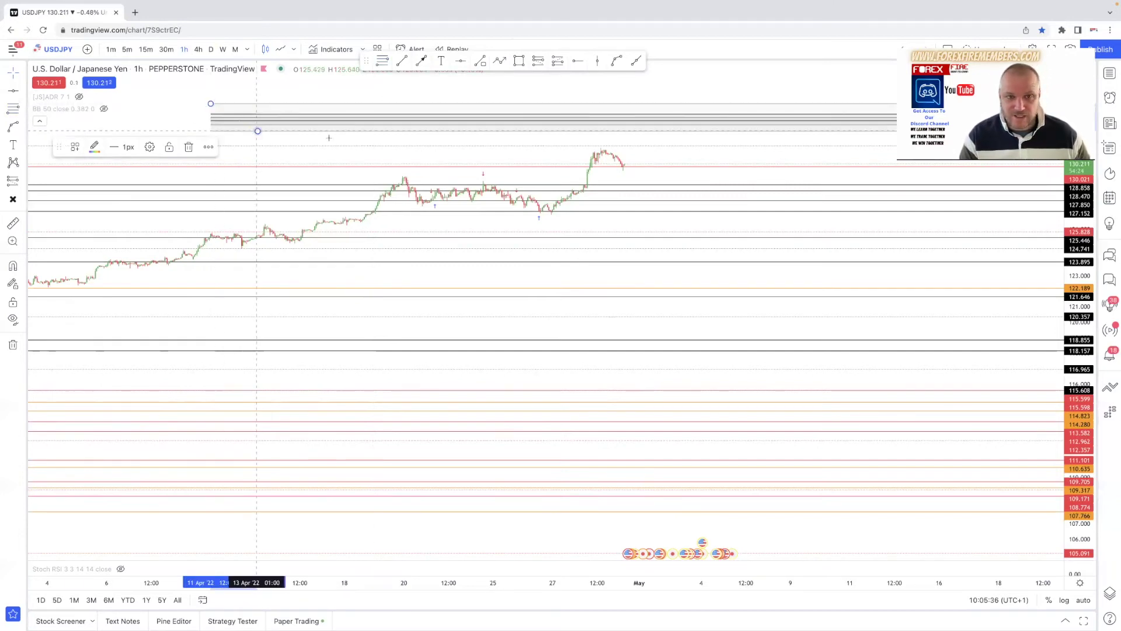
scroll(467, 175, "right", 10)
scroll(542, 145, "down", 10)
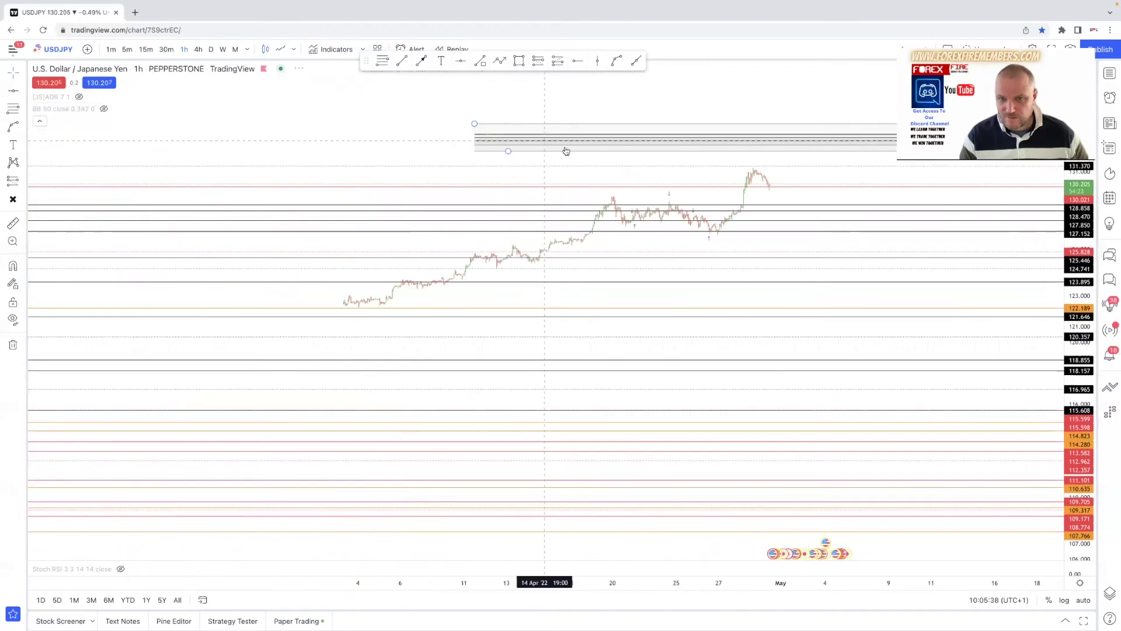
left_click_drag(691, 149, 544, 170)
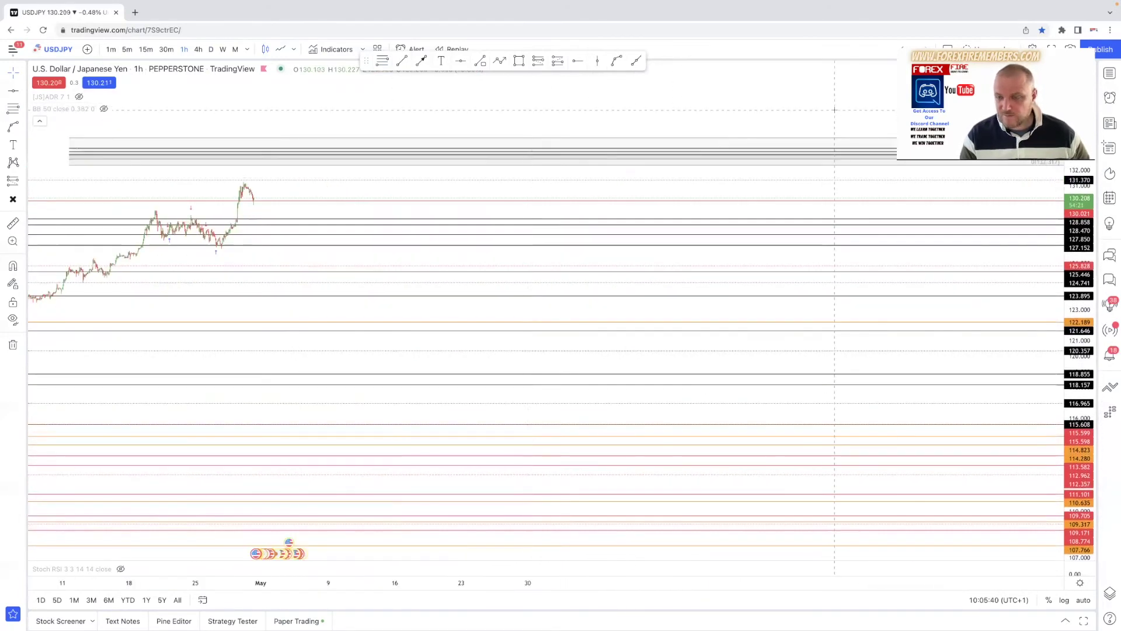
Stretch the price scale around the 132–134 Fibonacci drawing and delete it
left_click_drag(1079, 154, 1051, 114)
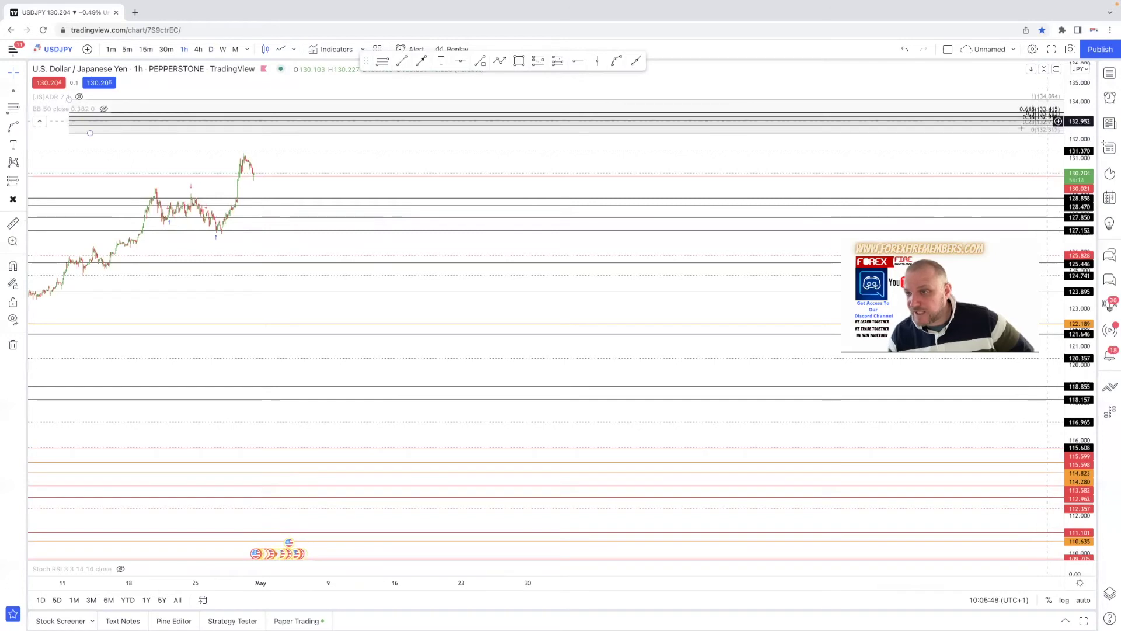
left_click_drag(1075, 119, 1076, 159)
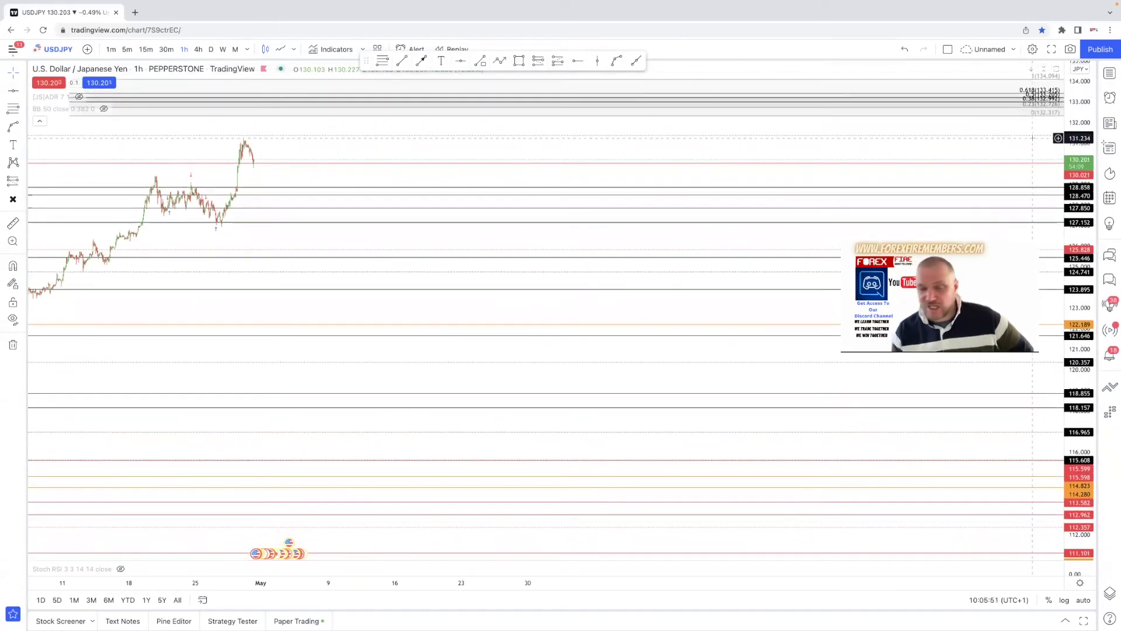
left_click(379, 101)
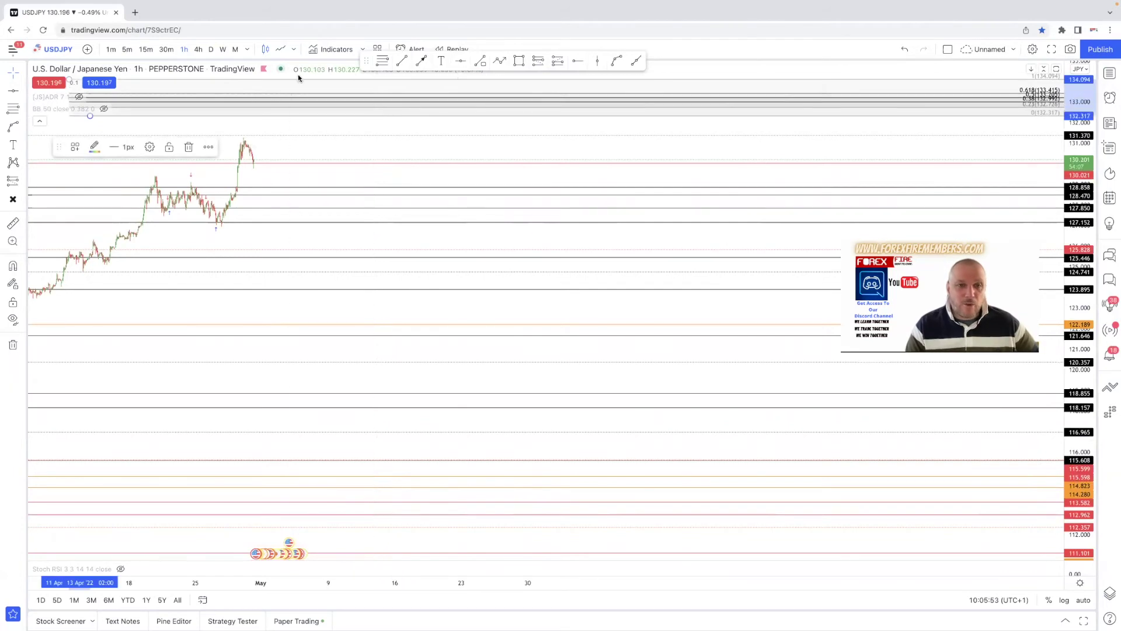
left_click(194, 147)
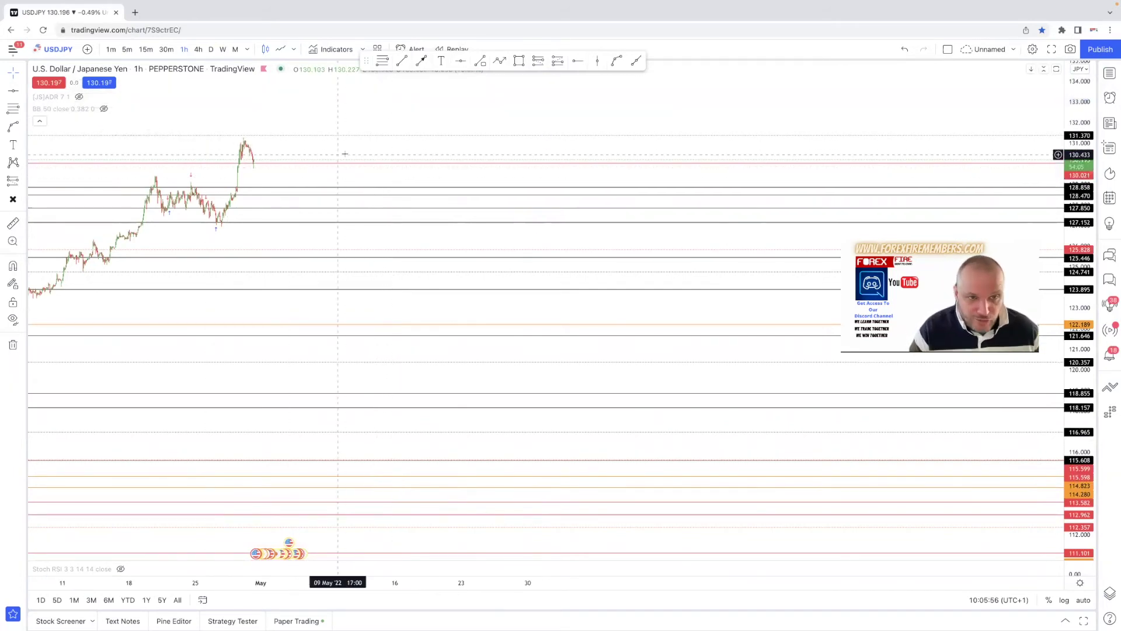
scroll(350, 157, "left", 5)
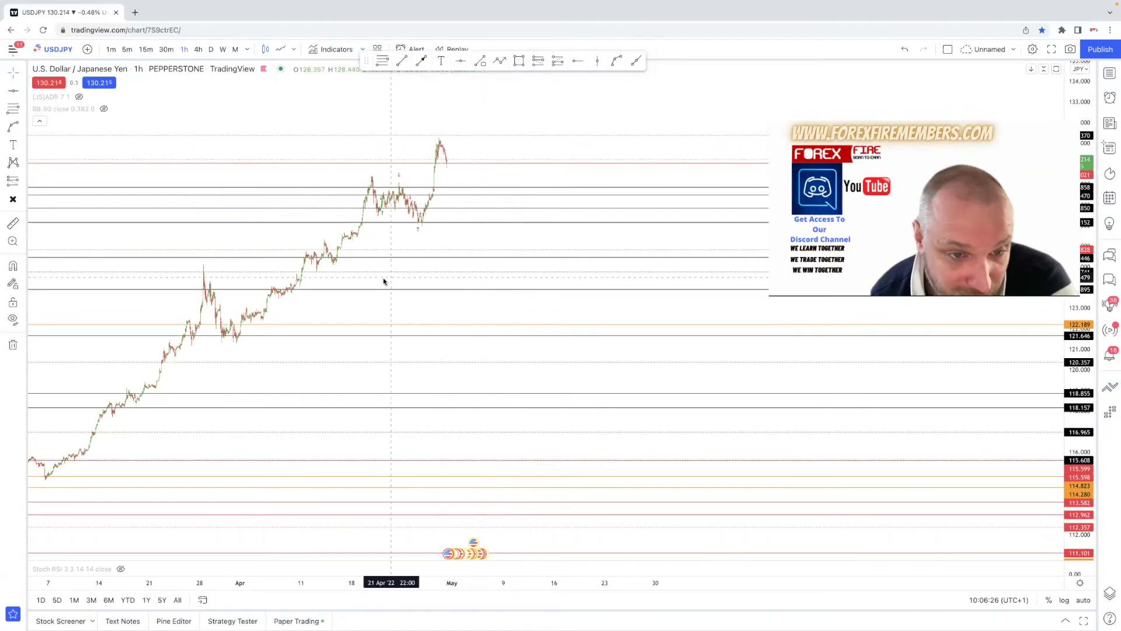
scroll(325, 275, "up", 2)
left_click_drag(248, 296, 428, 295)
left_click(13, 241)
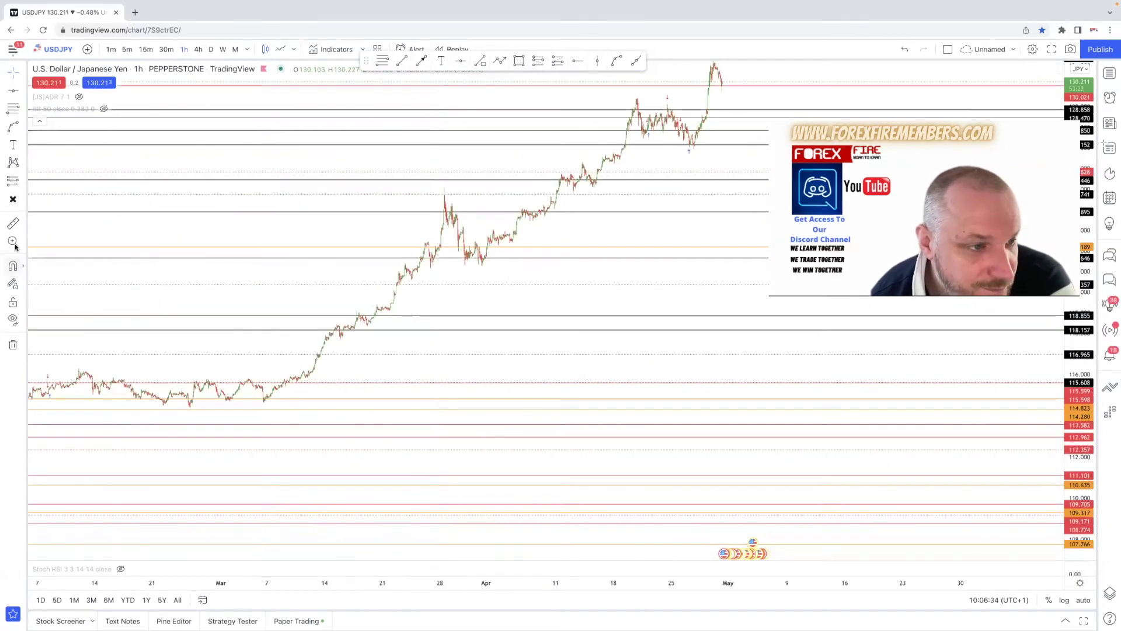
left_click_drag(206, 283, 706, 522)
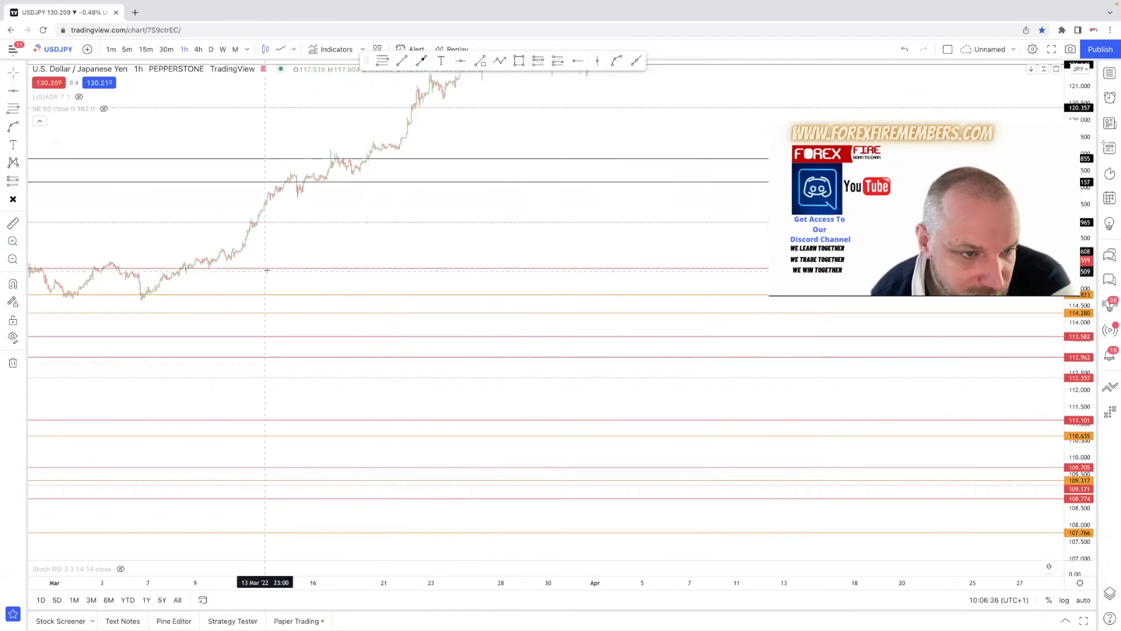
left_click_drag(122, 237, 417, 210)
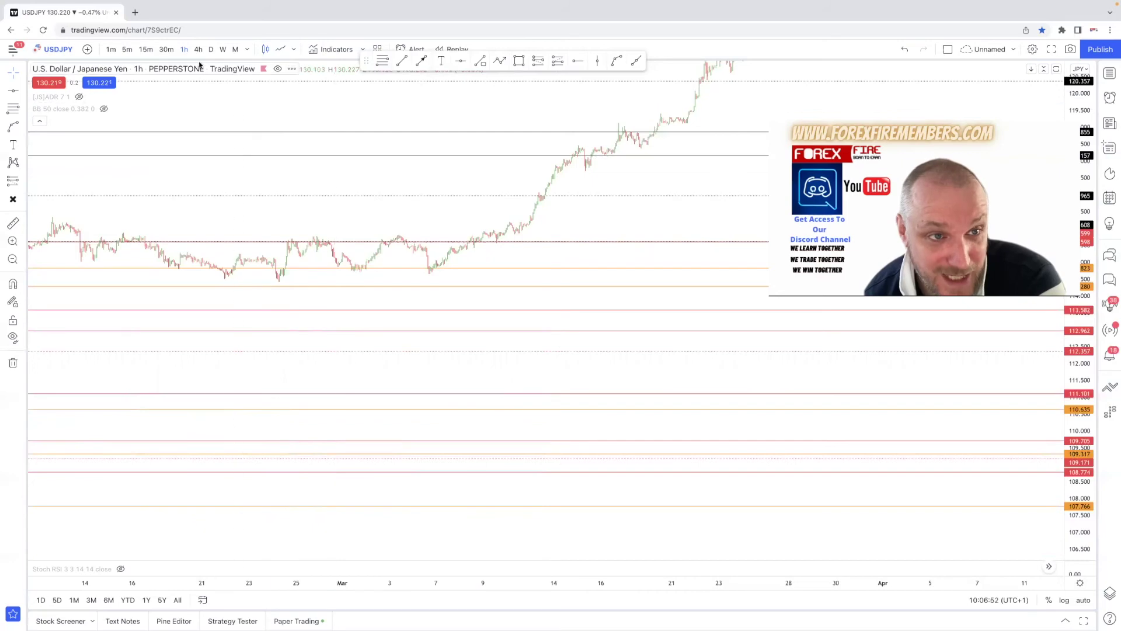
scroll(238, 284, "down", 2)
left_click_drag(288, 284, 614, 282)
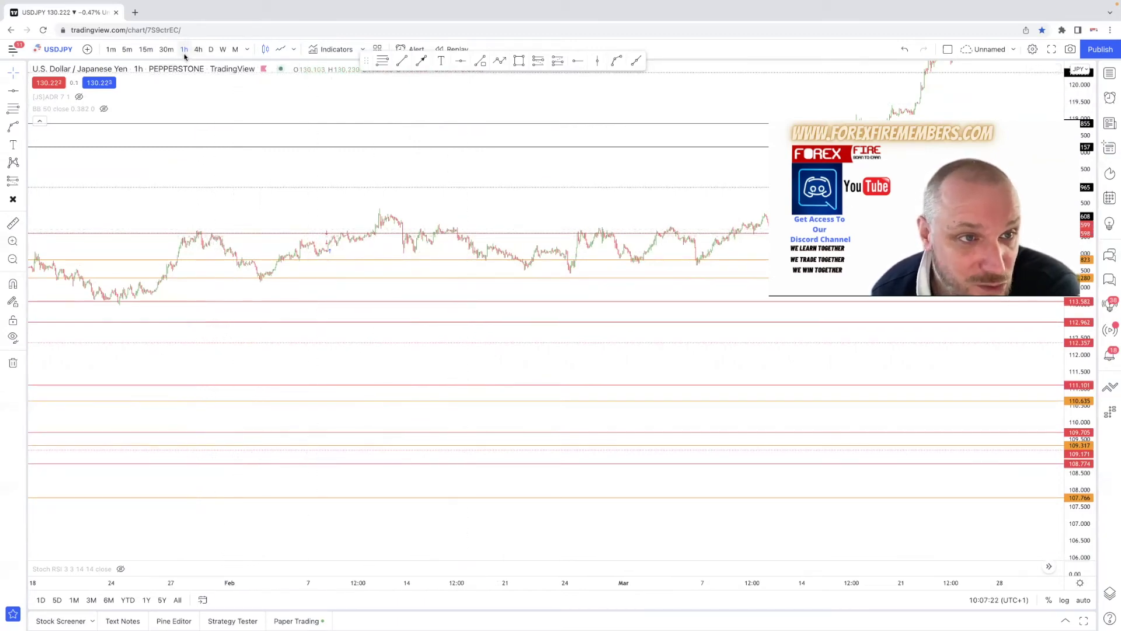
scroll(303, 156, "down", 3)
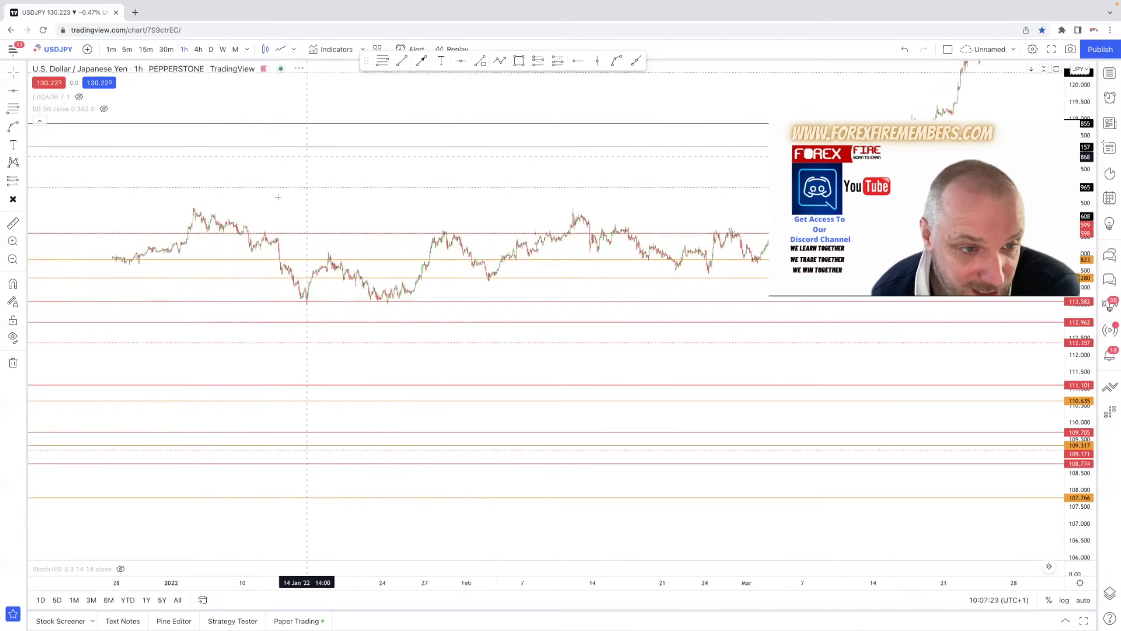
scroll(350, 235, "up", 5)
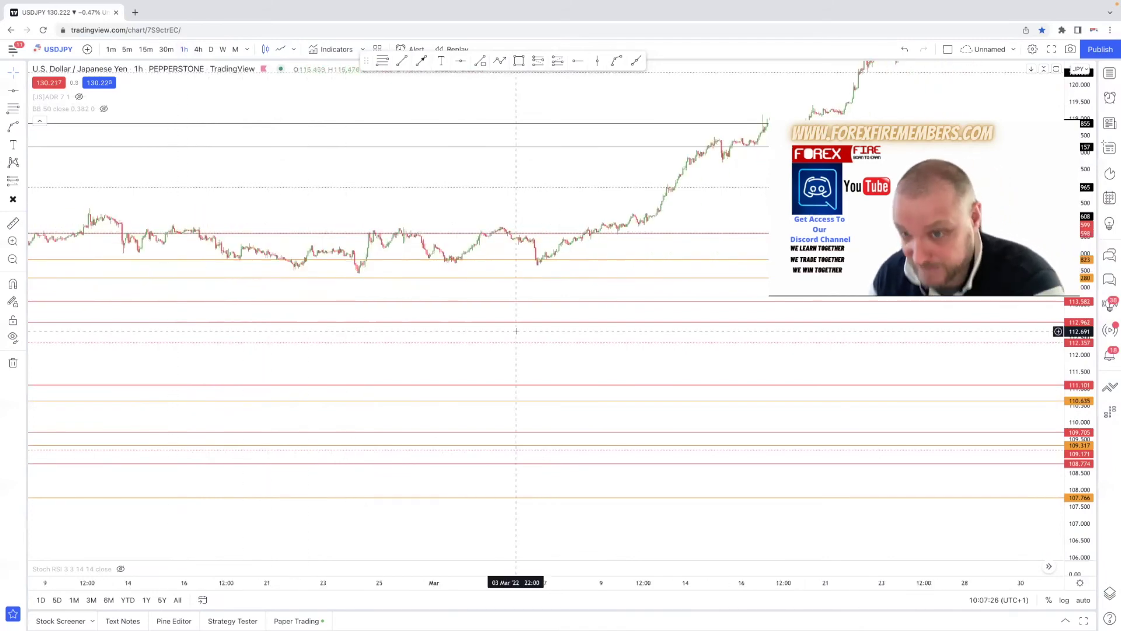
left_click_drag(1081, 389, 818, 318)
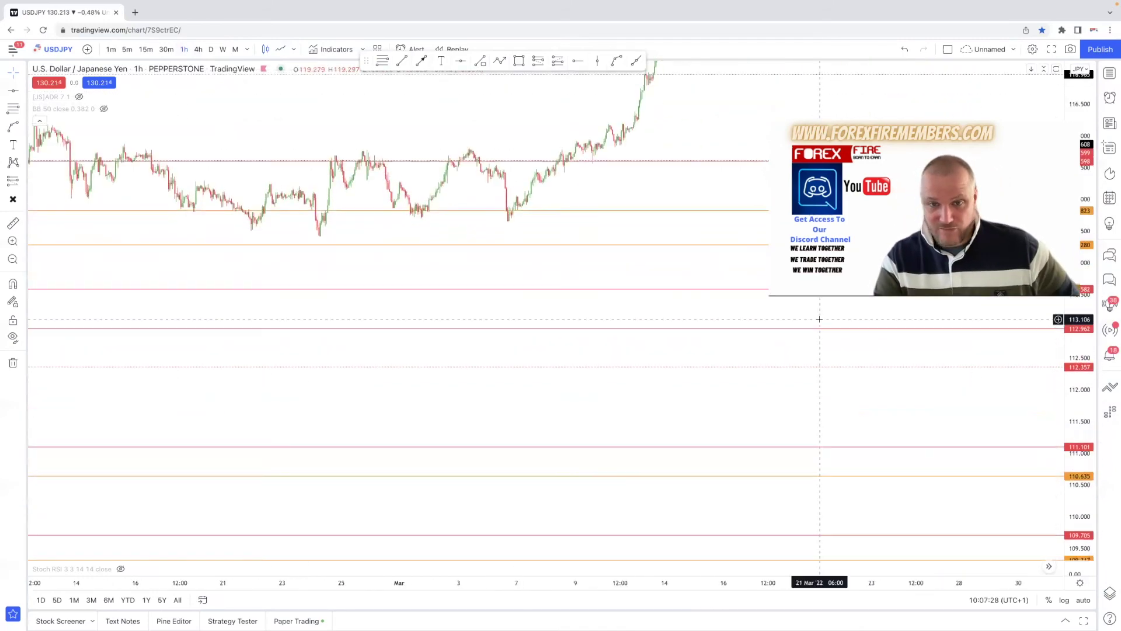
left_click_drag(570, 240, 310, 403)
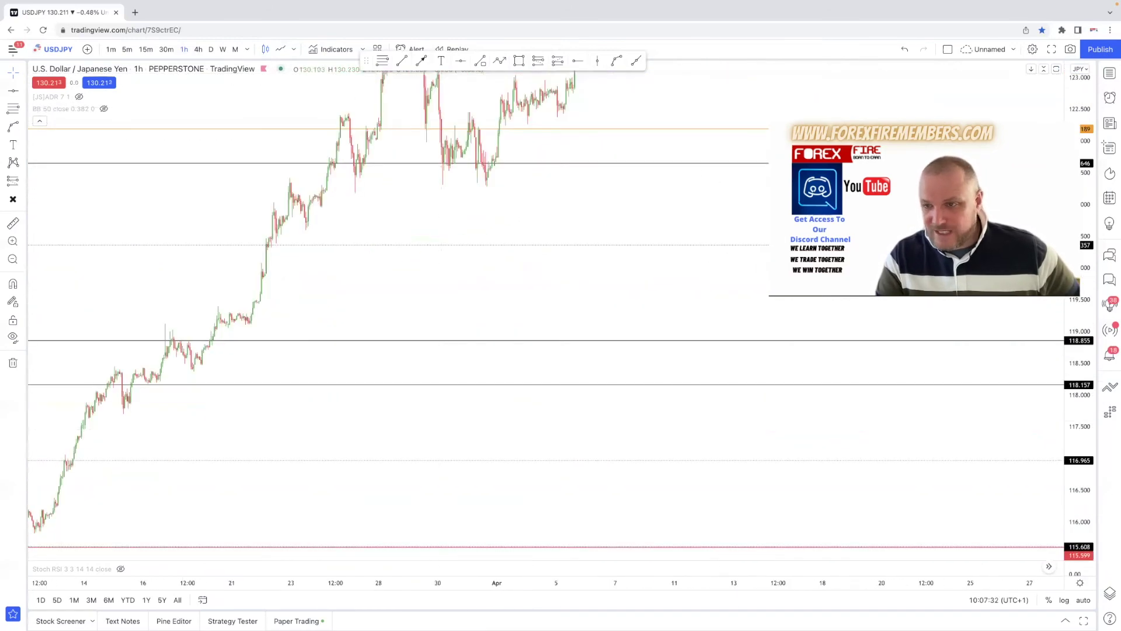
left_click_drag(956, 374, 897, 363)
scroll(570, 281, "right", 5)
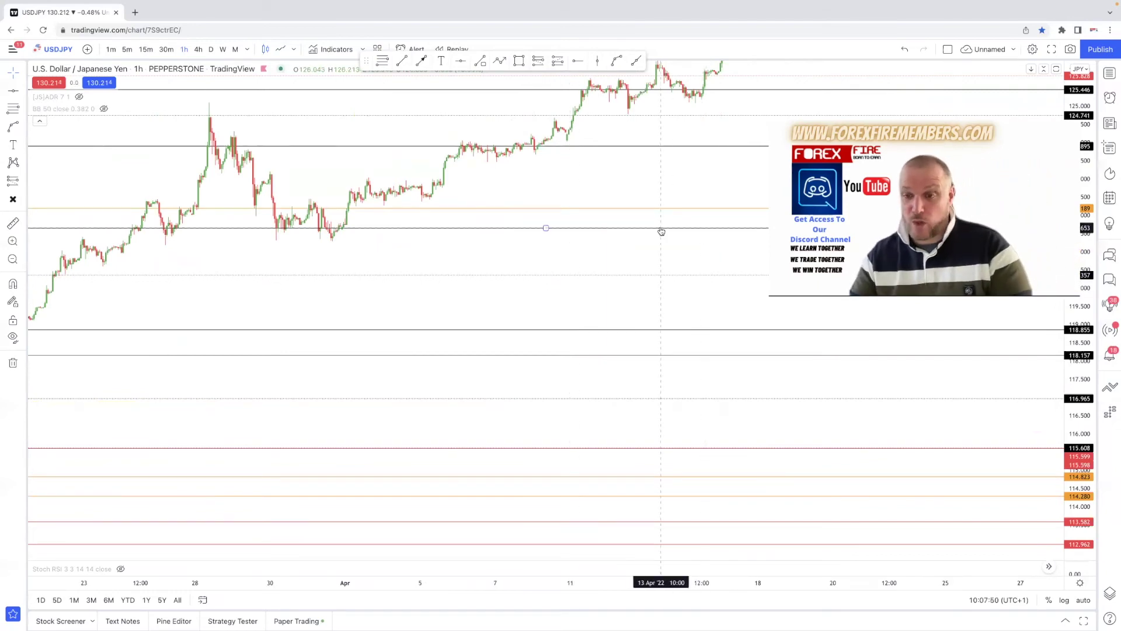
left_click_drag(650, 260, 414, 294)
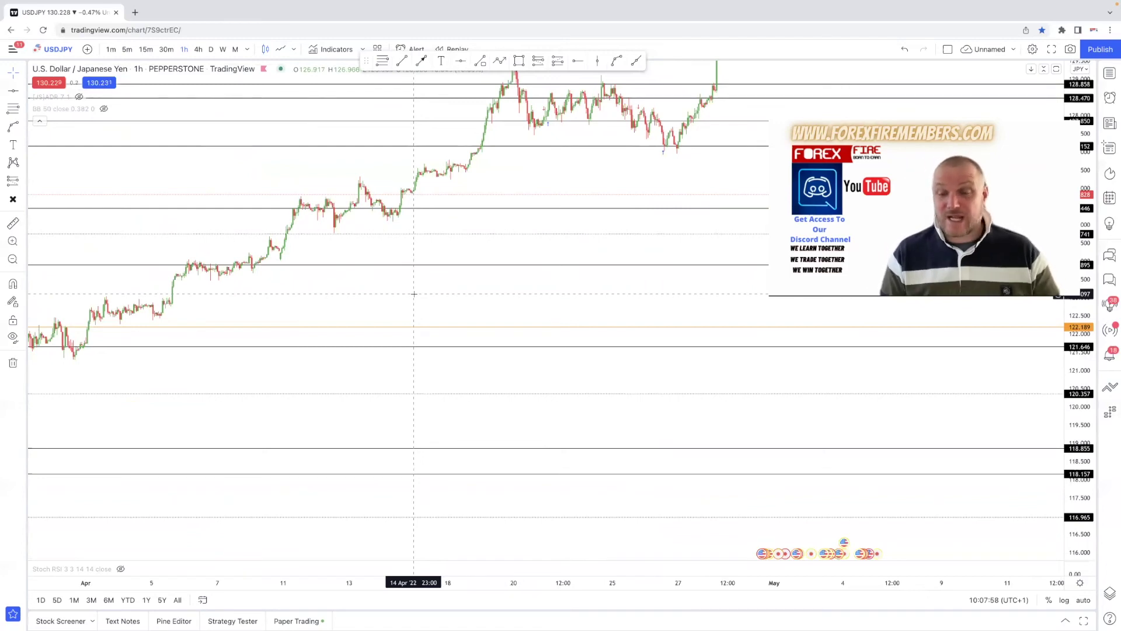
left_click_drag(668, 243, 461, 337)
left_click_drag(631, 157, 497, 226)
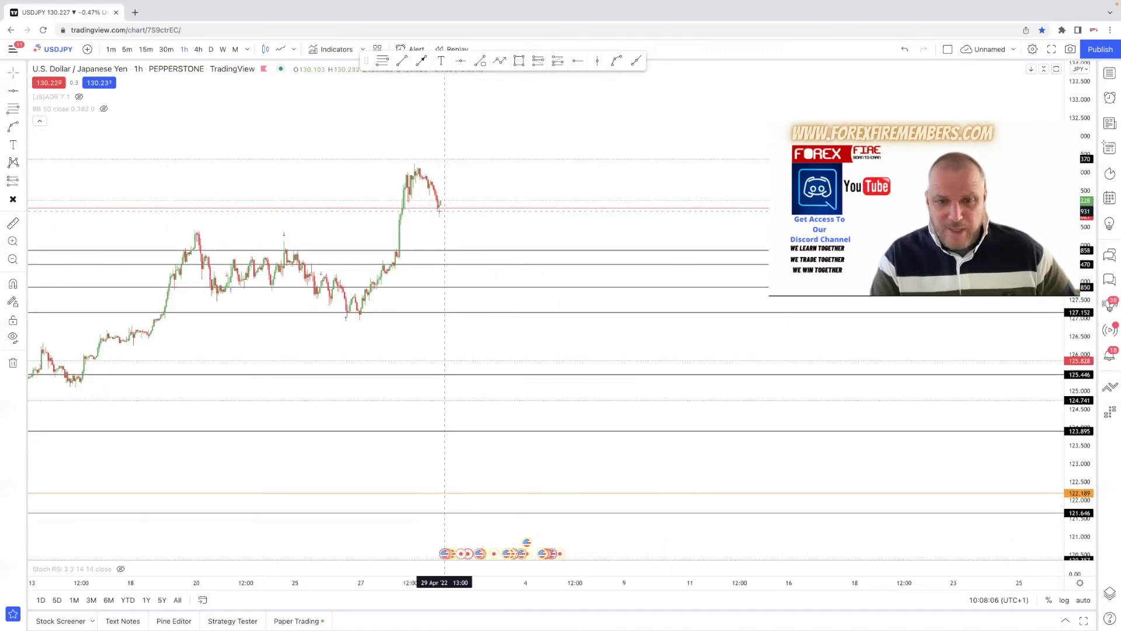
scroll(359, 214, "down", 5)
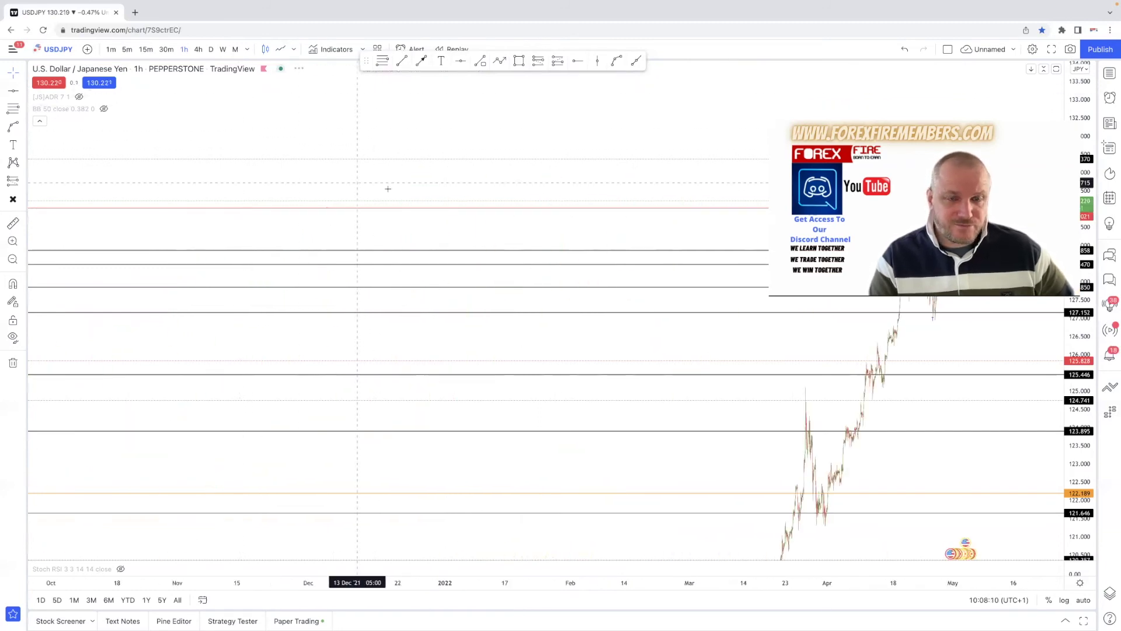
scroll(397, 170, "up", 5)
scroll(408, 141, "left", 10)
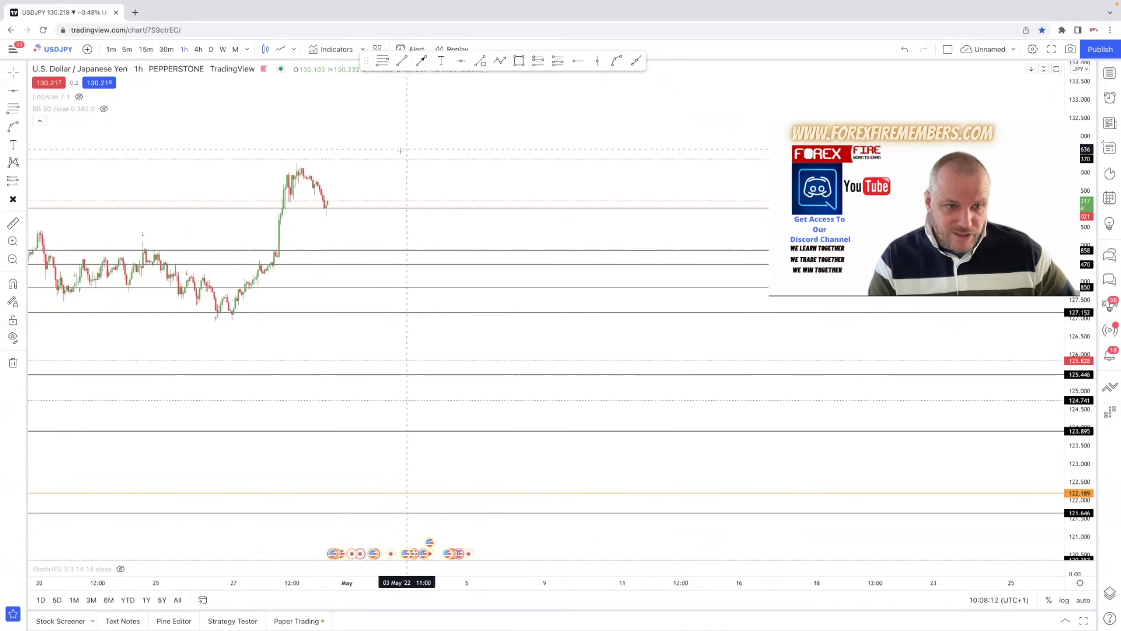
scroll(302, 222, "left", 10)
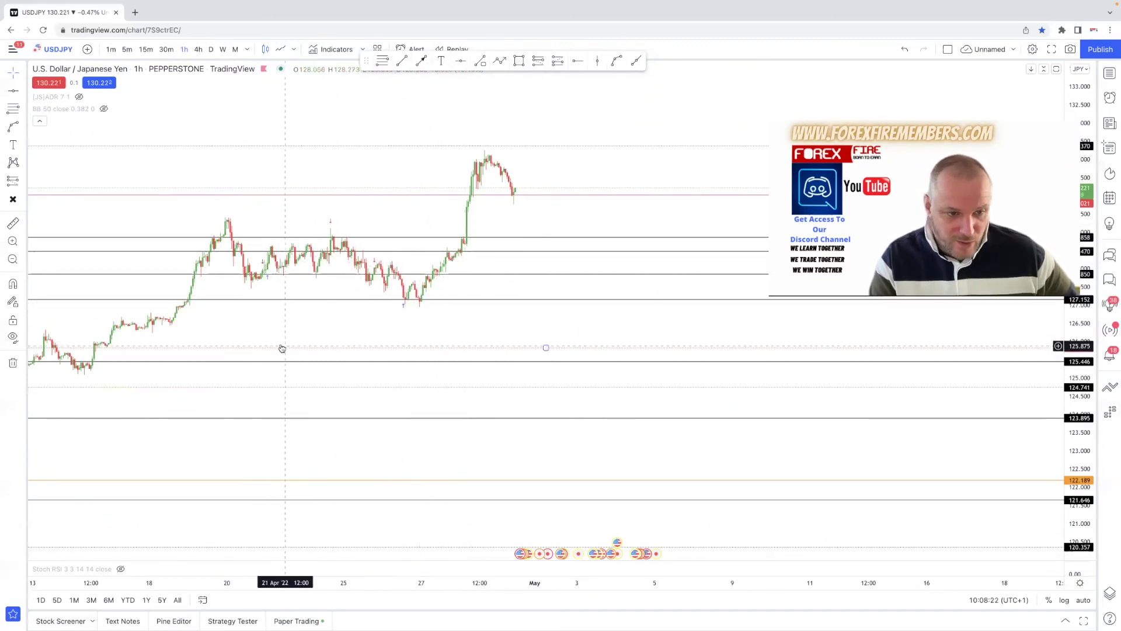
left_click_drag(280, 348, 691, 258)
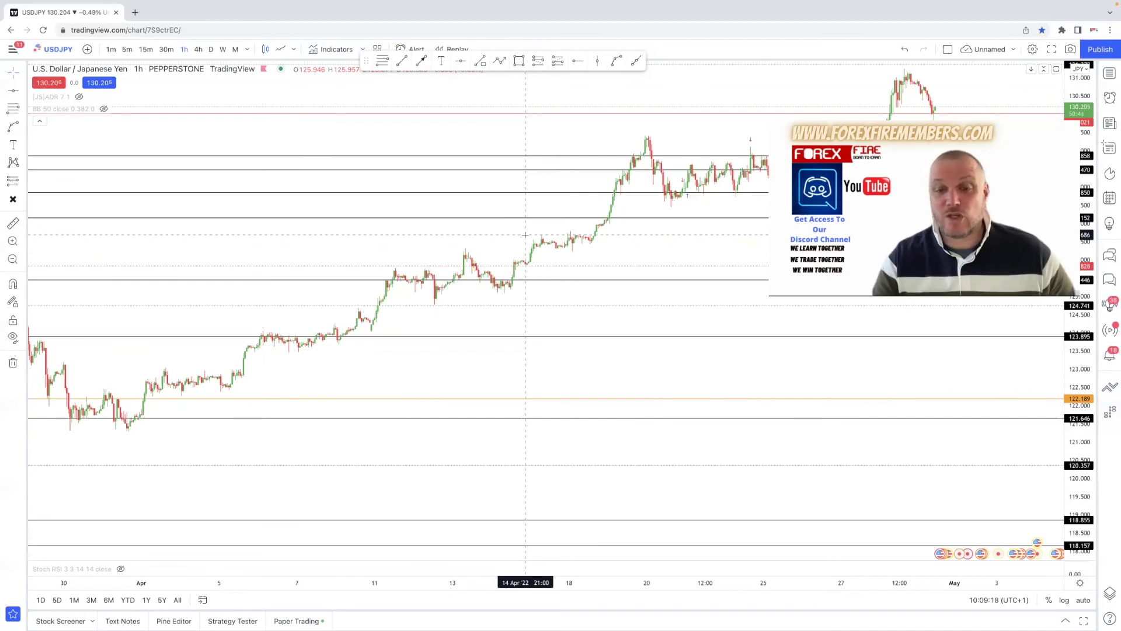
Undo the accidental move so the level returns to 124.741, then lock all drawings
left_click(546, 364)
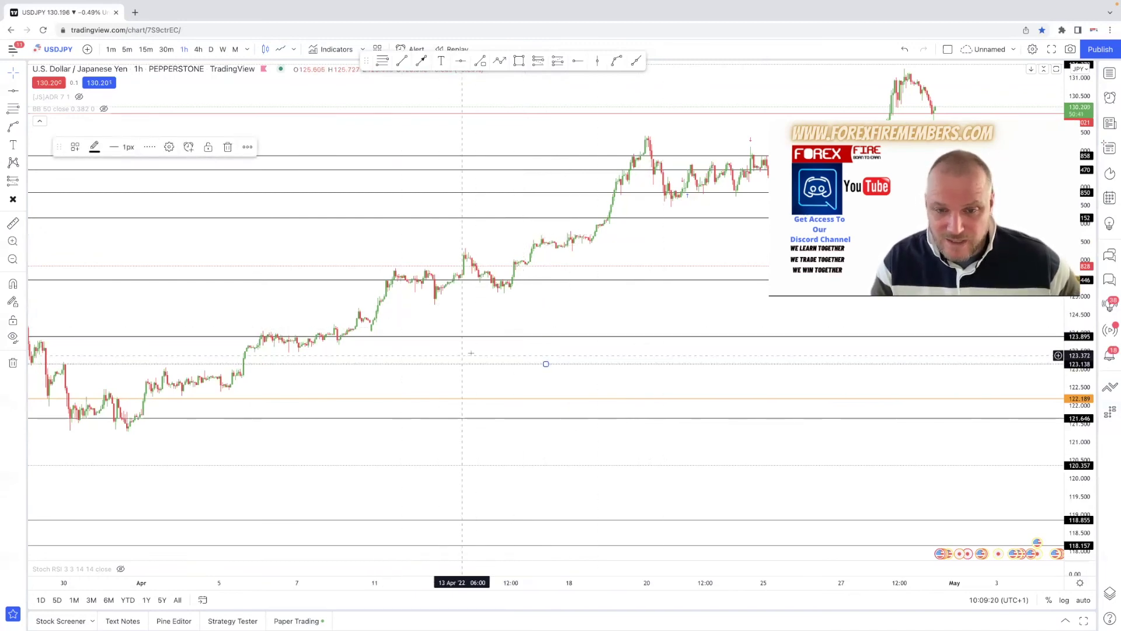
left_click_drag(366, 62, 400, 127)
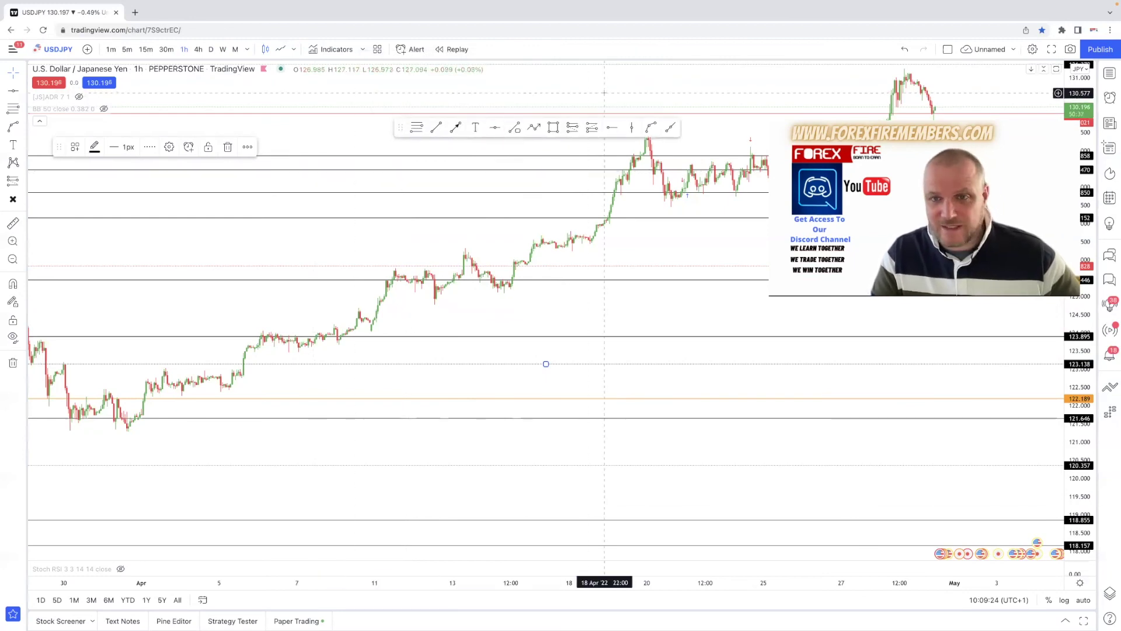
left_click(905, 49)
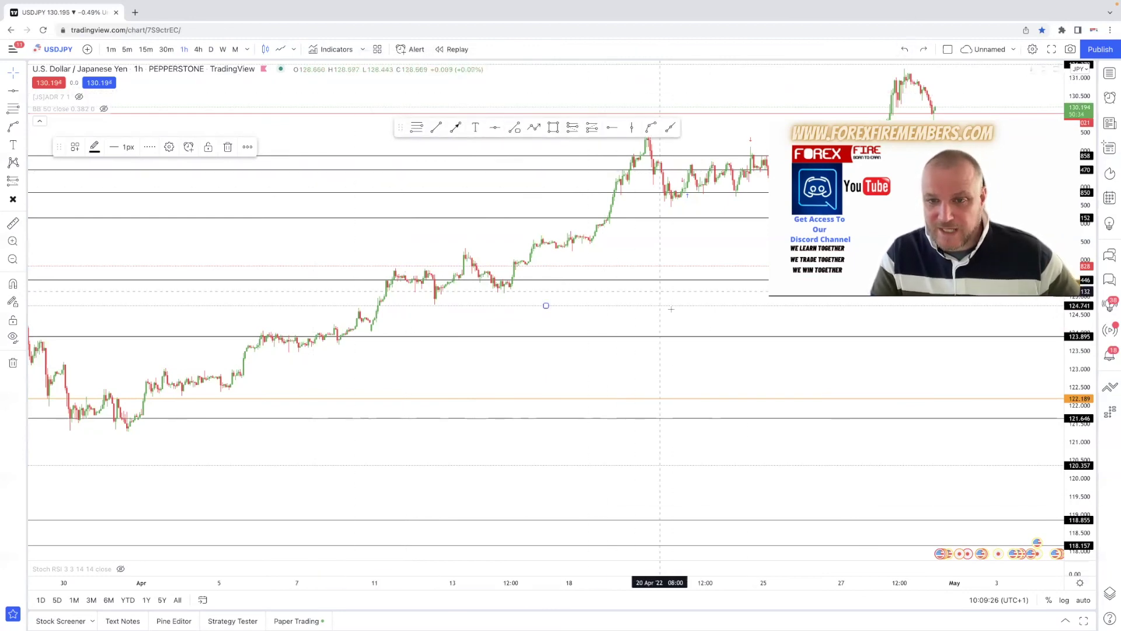
left_click(13, 320)
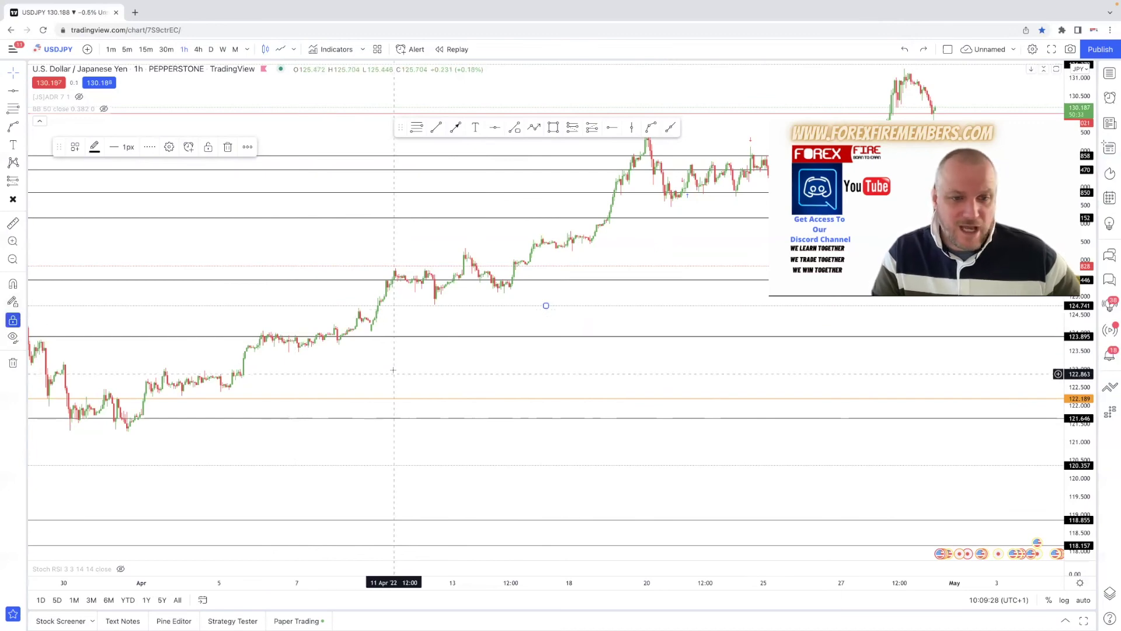
scroll(409, 379, "right", 10)
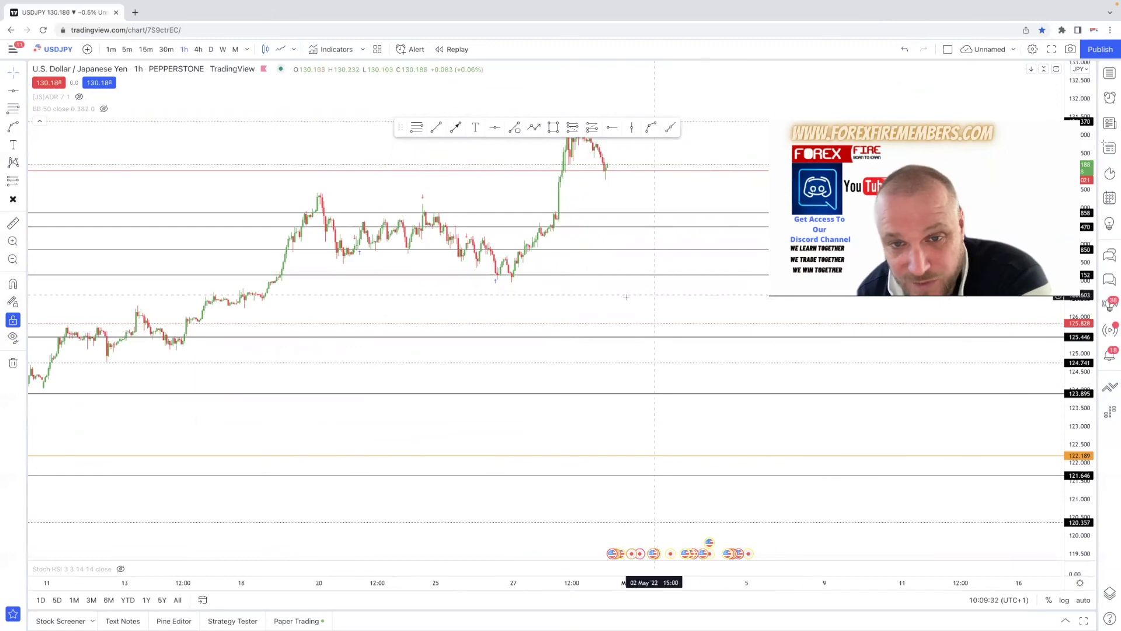
scroll(584, 275, "right", 3)
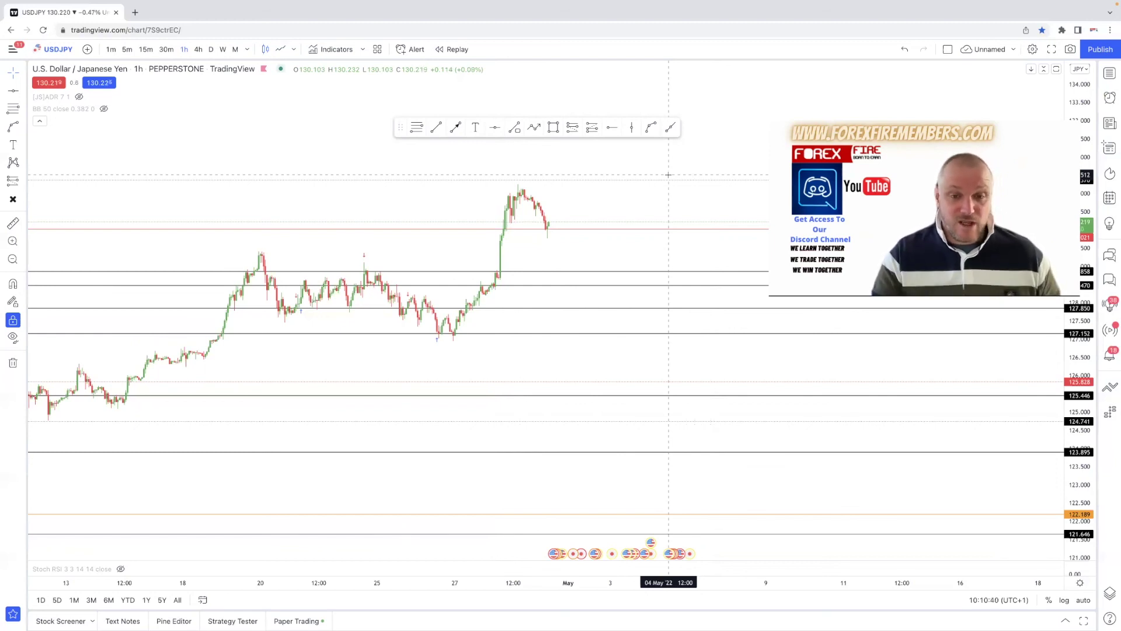
left_click_drag(571, 247, 666, 206)
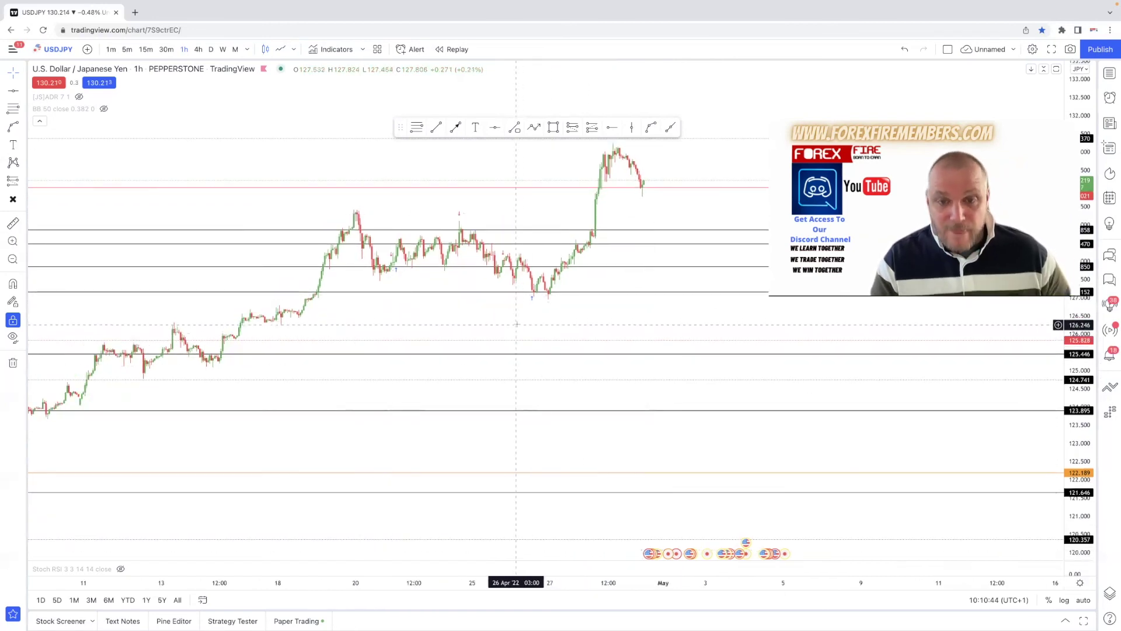